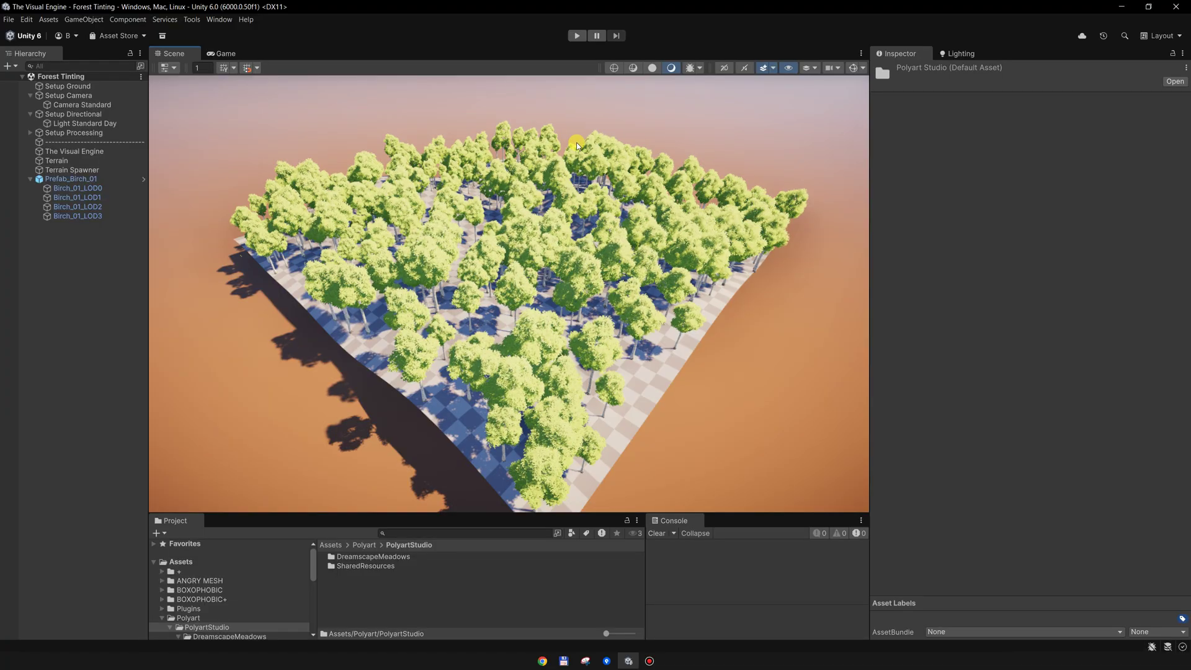
# - Select Birch_01_LOD0 inside the Prefab_Birch_01 prefab and frame it up close in the scene
pyautogui.keyDown('alt'); pyautogui.moveTo(577, 144); pyautogui.dragTo(600, 208); pyautogui.keyUp('alt')
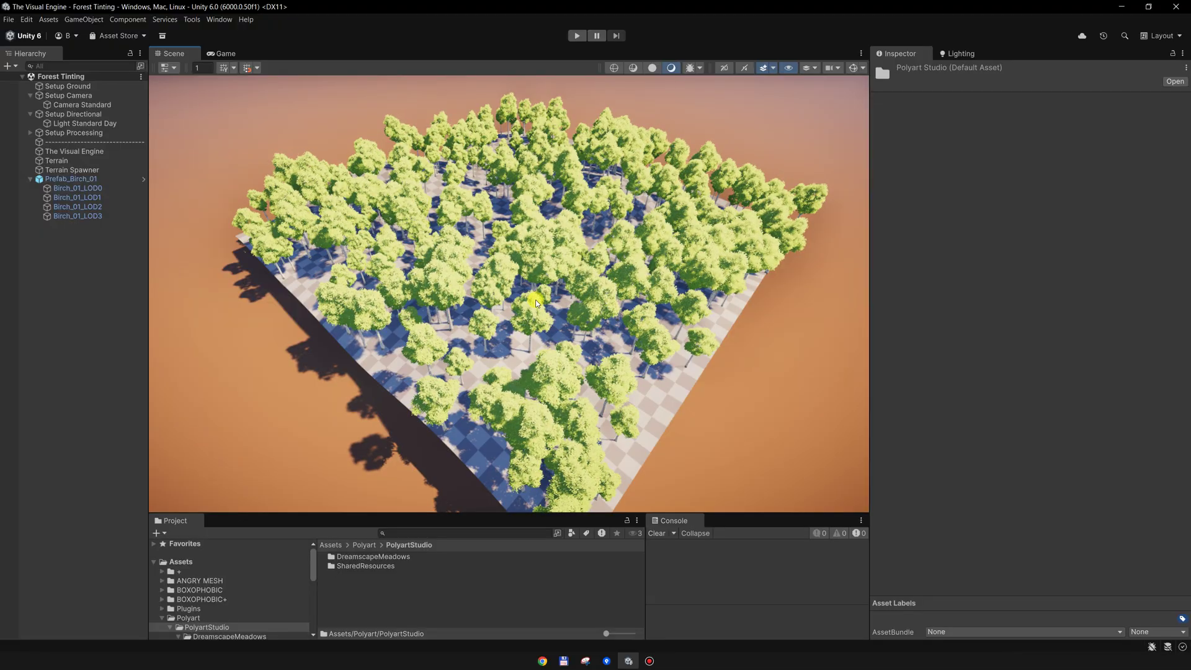
pyautogui.moveTo(534, 305); pyautogui.dragTo(534, 283, button='middle')
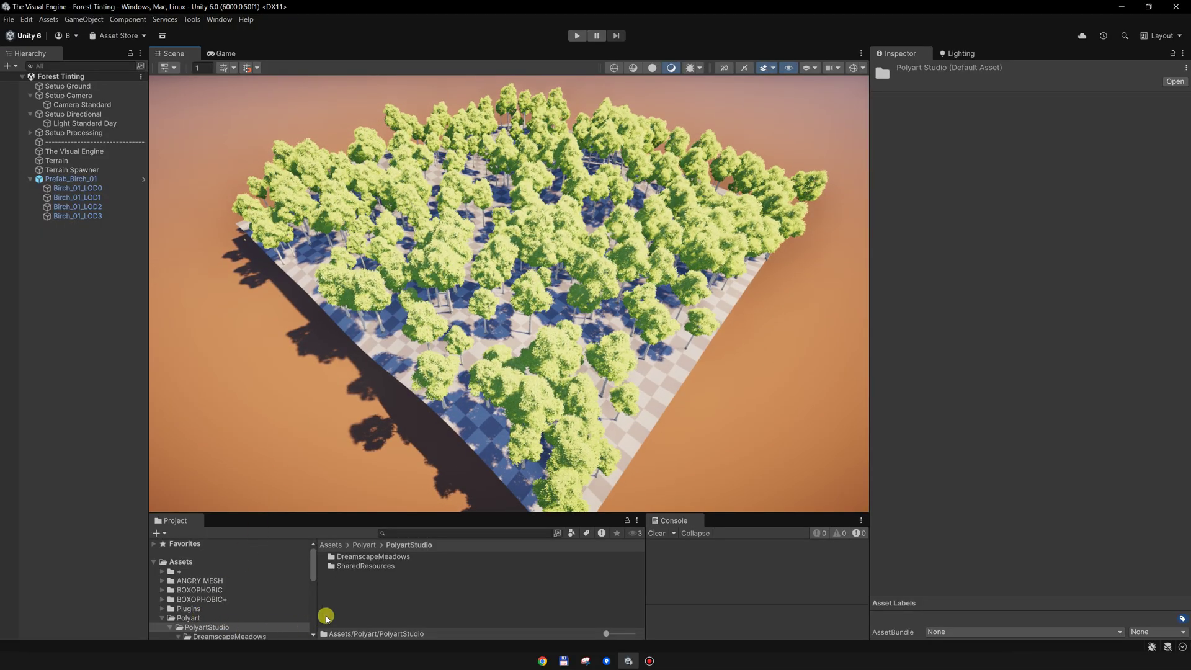
pyautogui.moveTo(589, 361); pyautogui.dragTo(583, 353, button='middle')
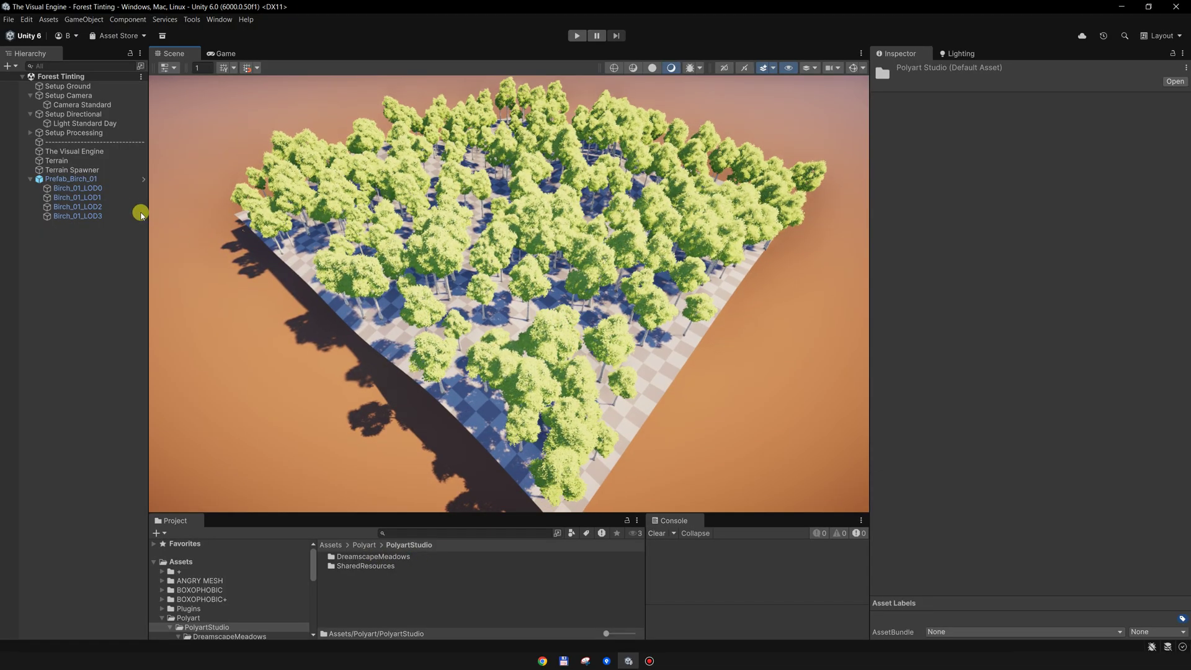
pyautogui.doubleClick(93, 188)
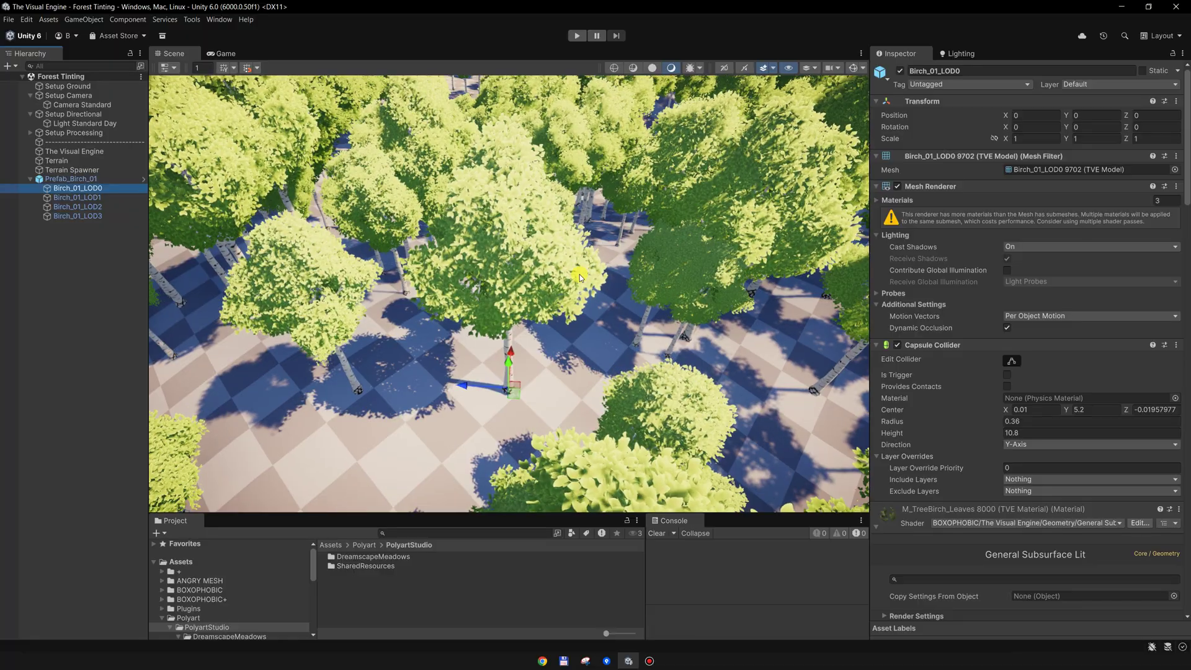
pyautogui.scroll(5, 579, 274)
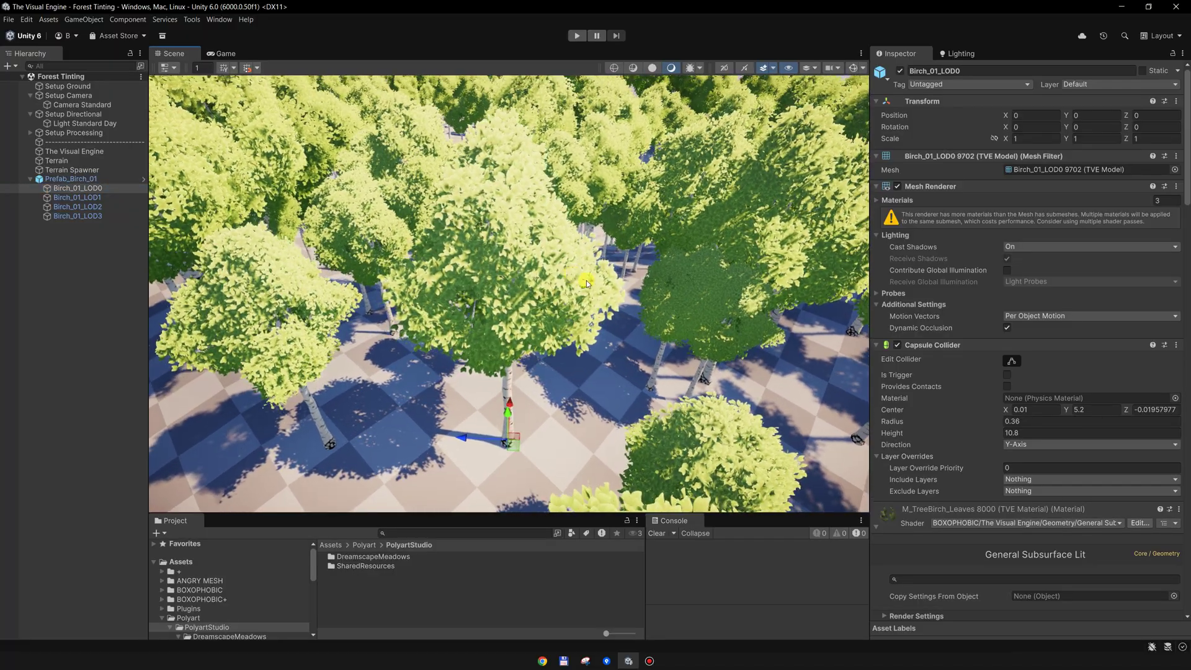
# - Try out the Gradient Intensity of the M_TreeBirch_Leaves material and return it to 1
pyautogui.scroll(-10, 987, 341)
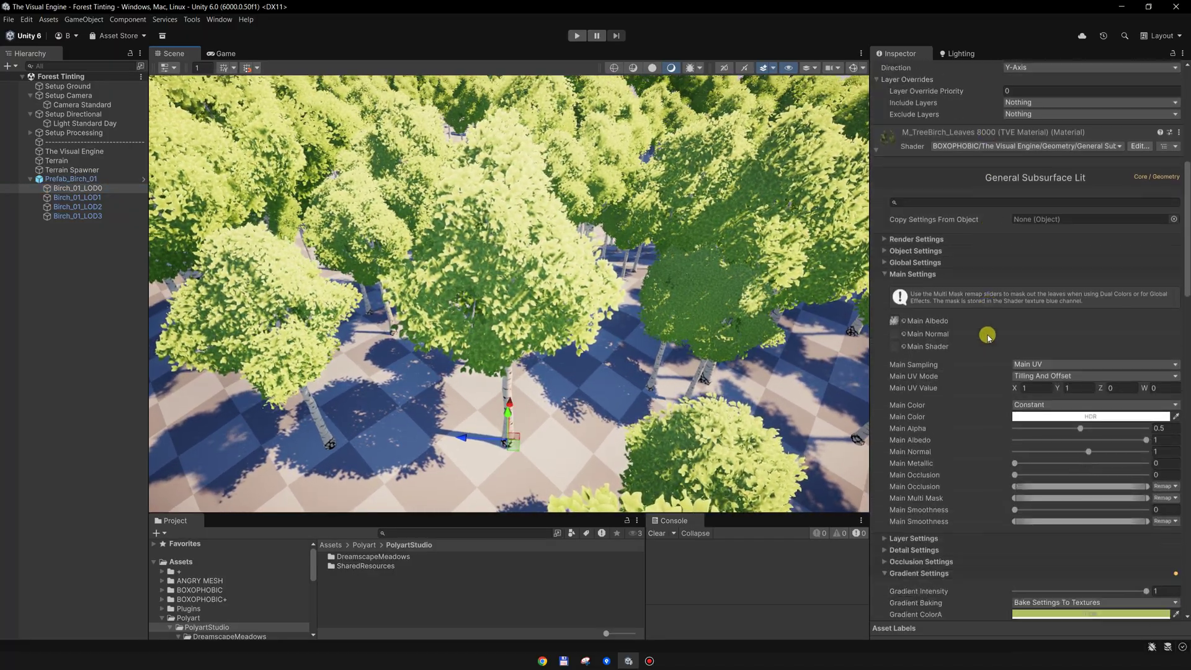
pyautogui.scroll(-5, 987, 336)
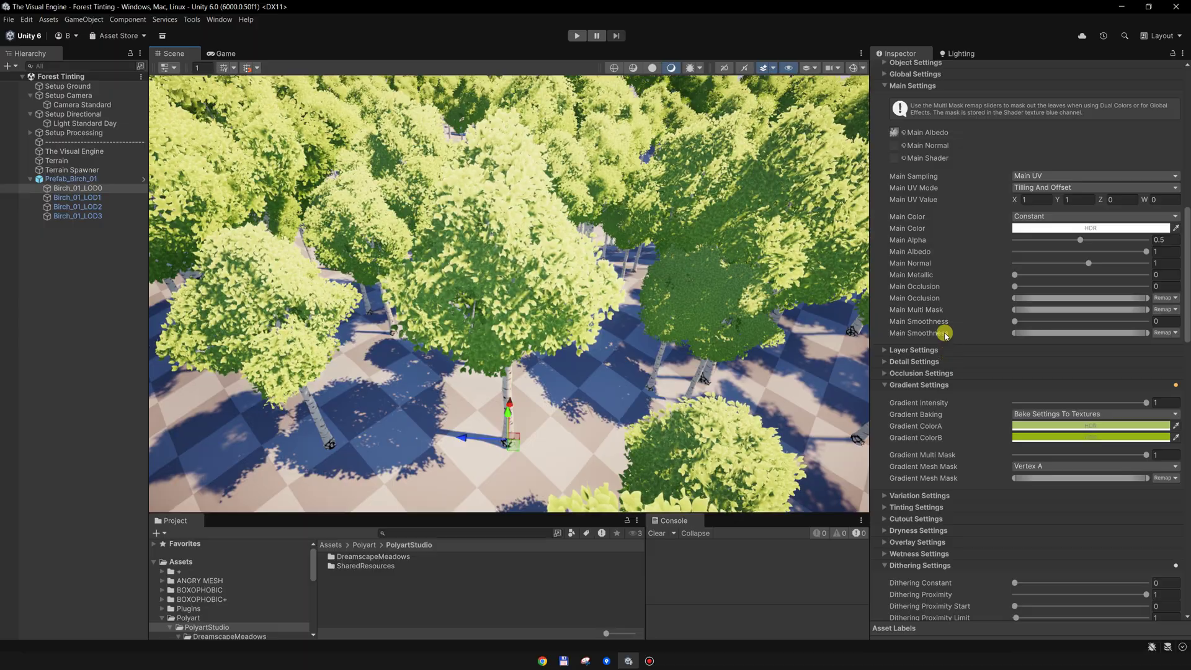
pyautogui.scroll(2, 941, 268)
pyautogui.scroll(-2, 915, 373)
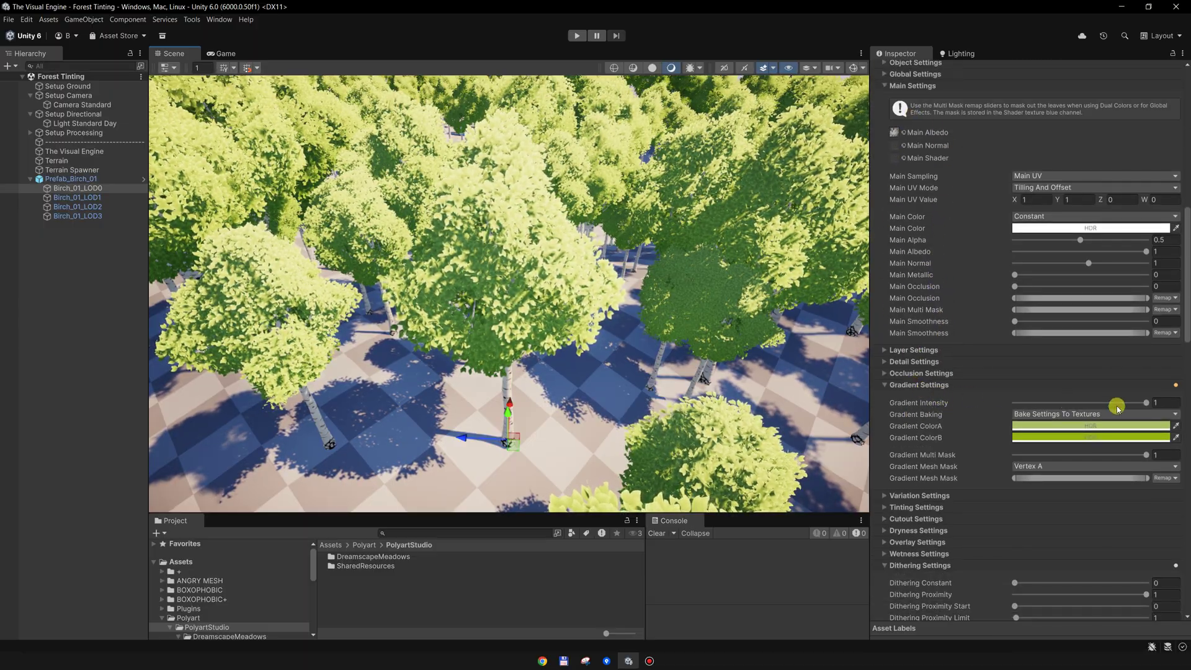
pyautogui.moveTo(1117, 405); pyautogui.dragTo(1150, 400)
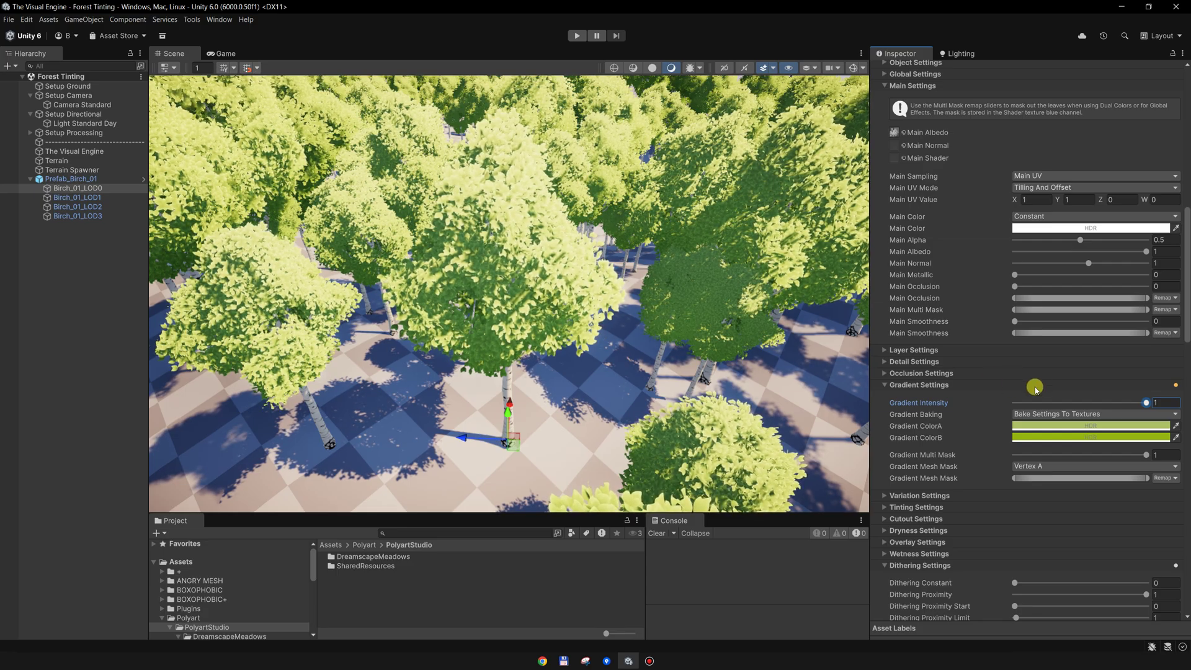
# - Test lower Dithering Glancing values on the birch leaf material and bring the setting back to 1
pyautogui.scroll(-4, 1035, 387)
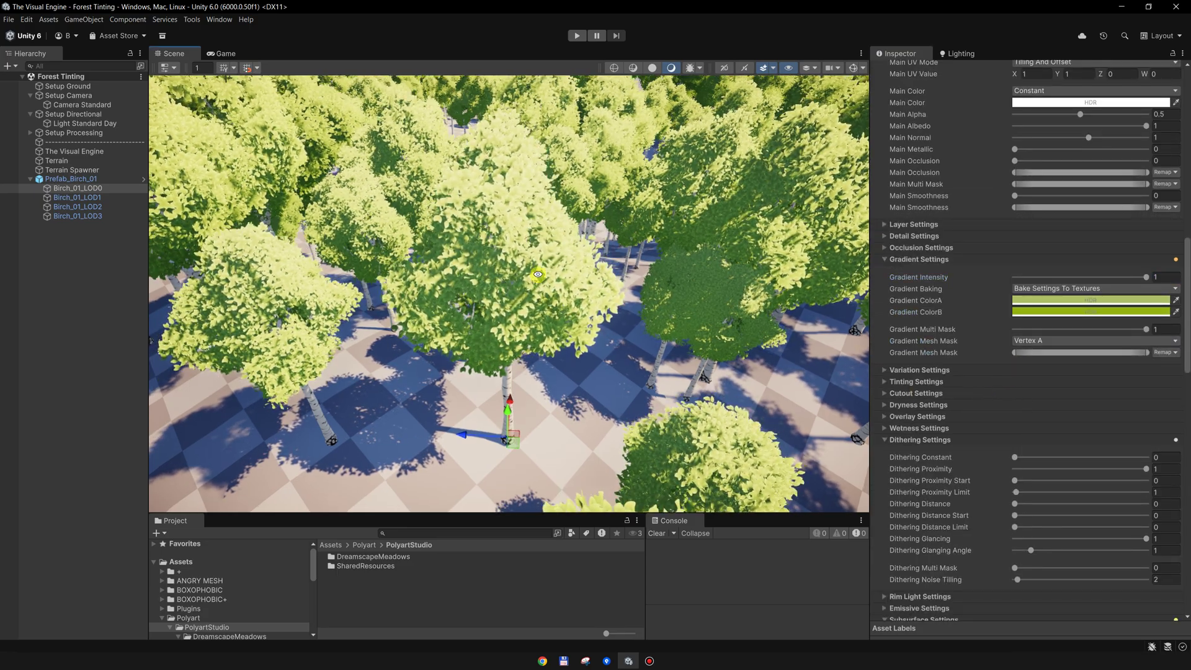
pyautogui.scroll(-4, 976, 415)
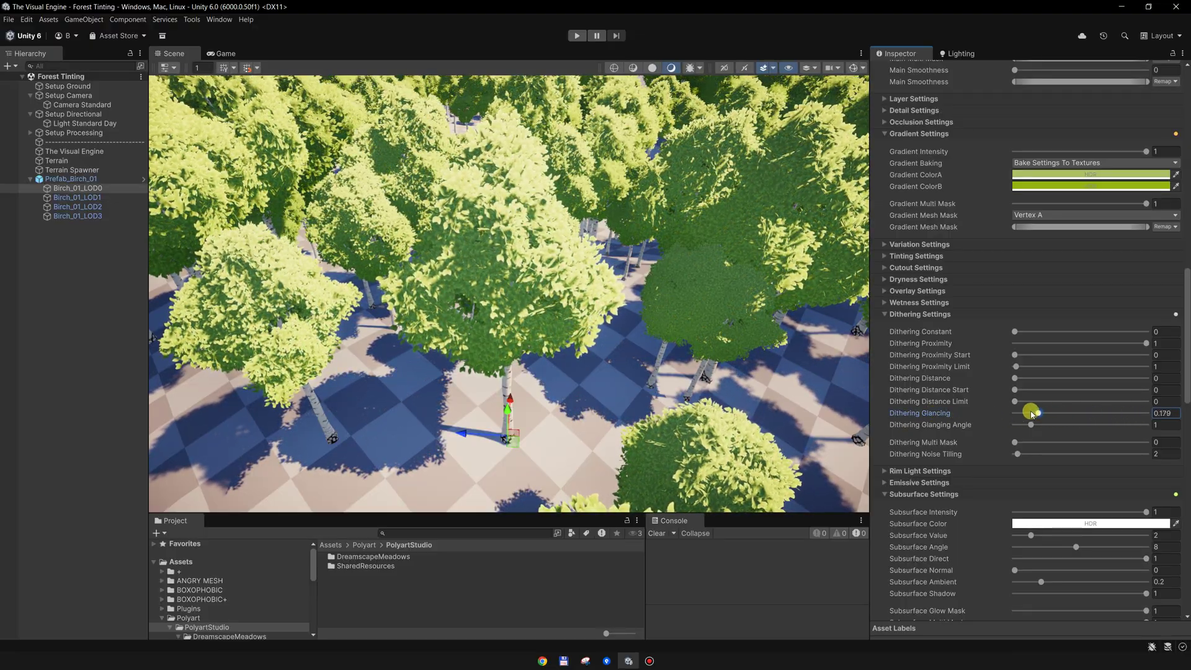
pyautogui.scroll(3, 621, 359)
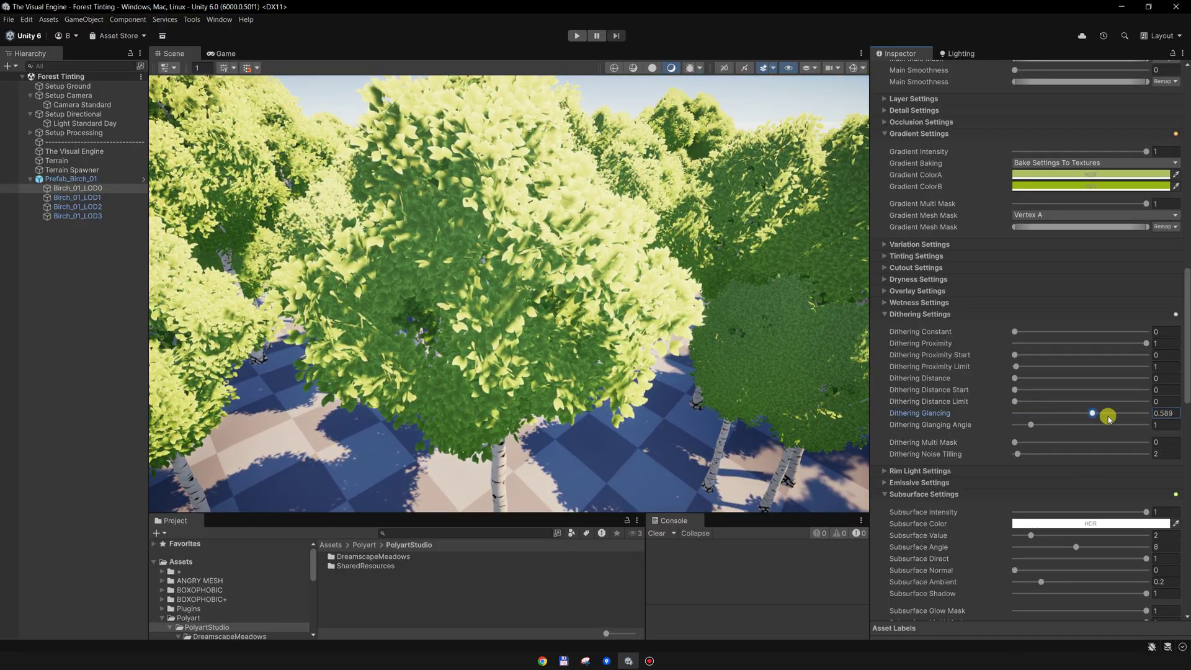
# - Test the leaf material's Normal Spherical shading at a lower value and set it to 1
pyautogui.scroll(-15, 1026, 410)
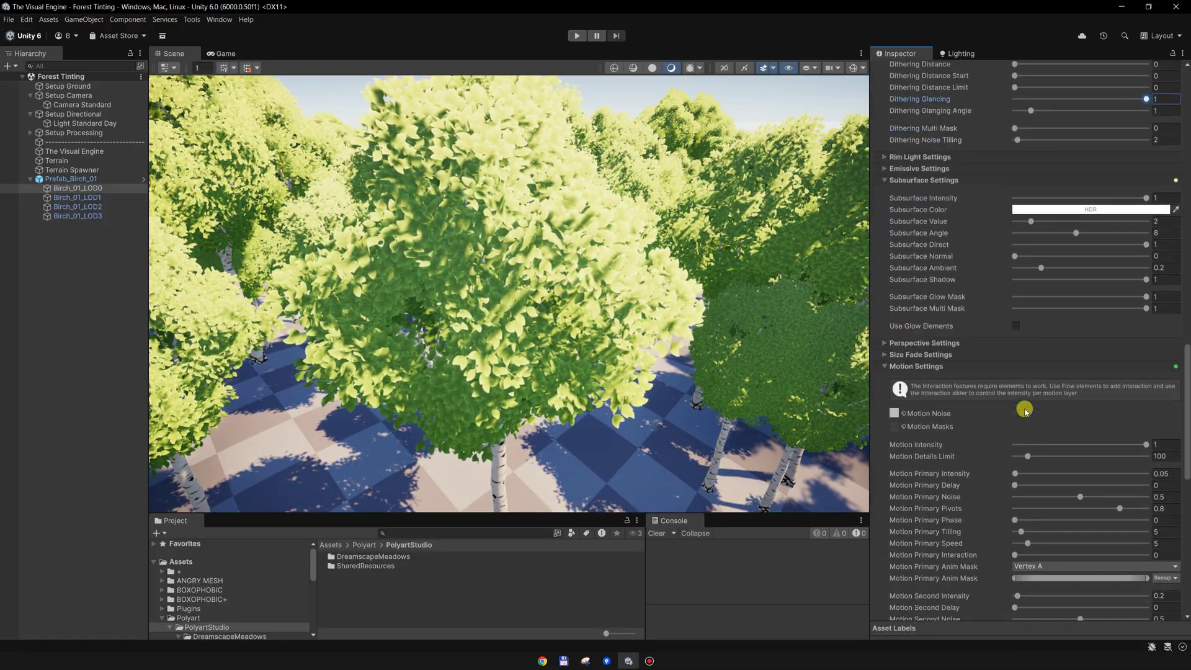
pyautogui.scroll(-5, 1025, 403)
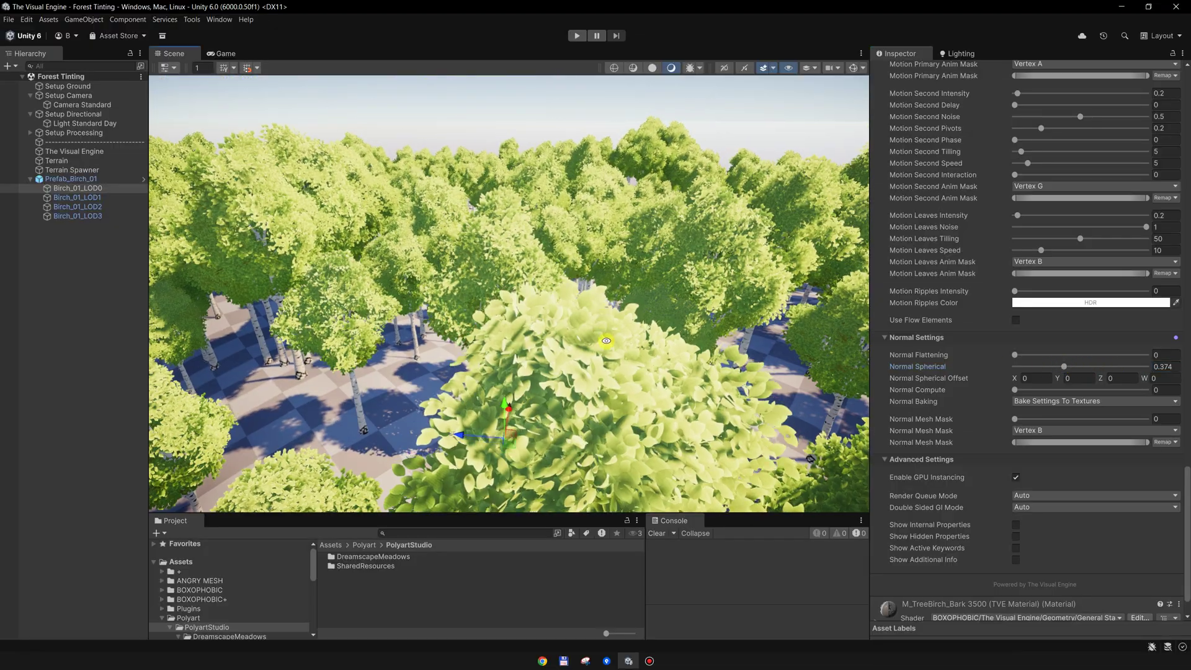
pyautogui.keyDown('alt'); pyautogui.moveTo(606, 341); pyautogui.dragTo(614, 422); pyautogui.keyUp('alt')
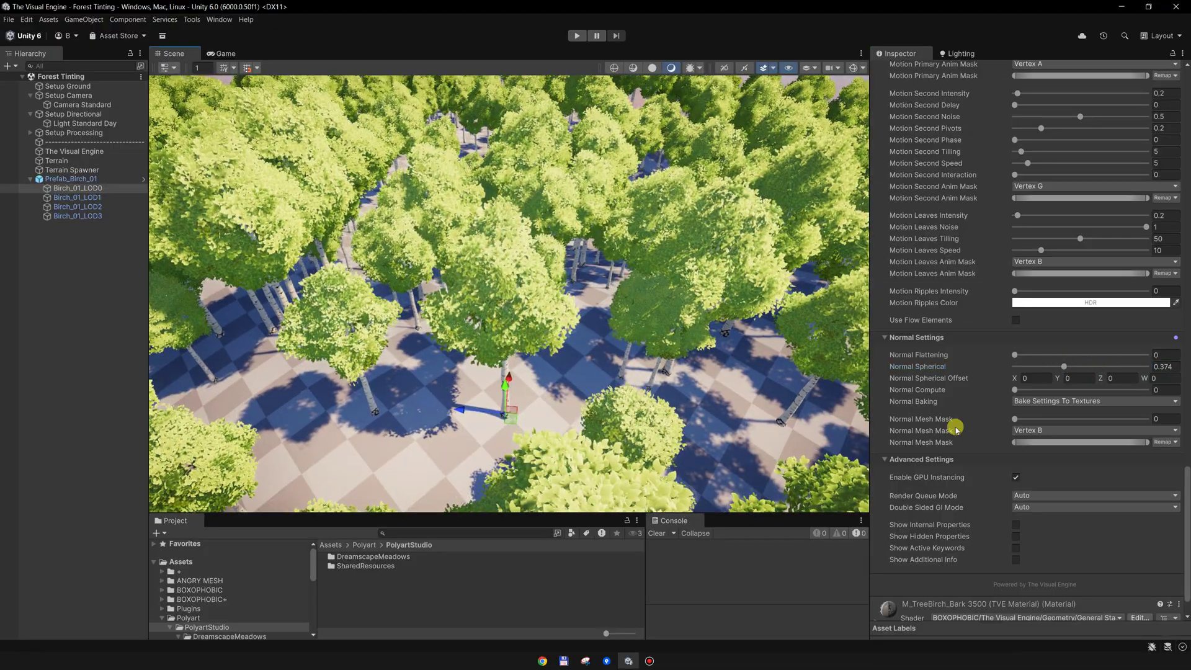
pyautogui.moveTo(1044, 370); pyautogui.dragTo(1166, 366)
pyautogui.scroll(-8, 571, 286)
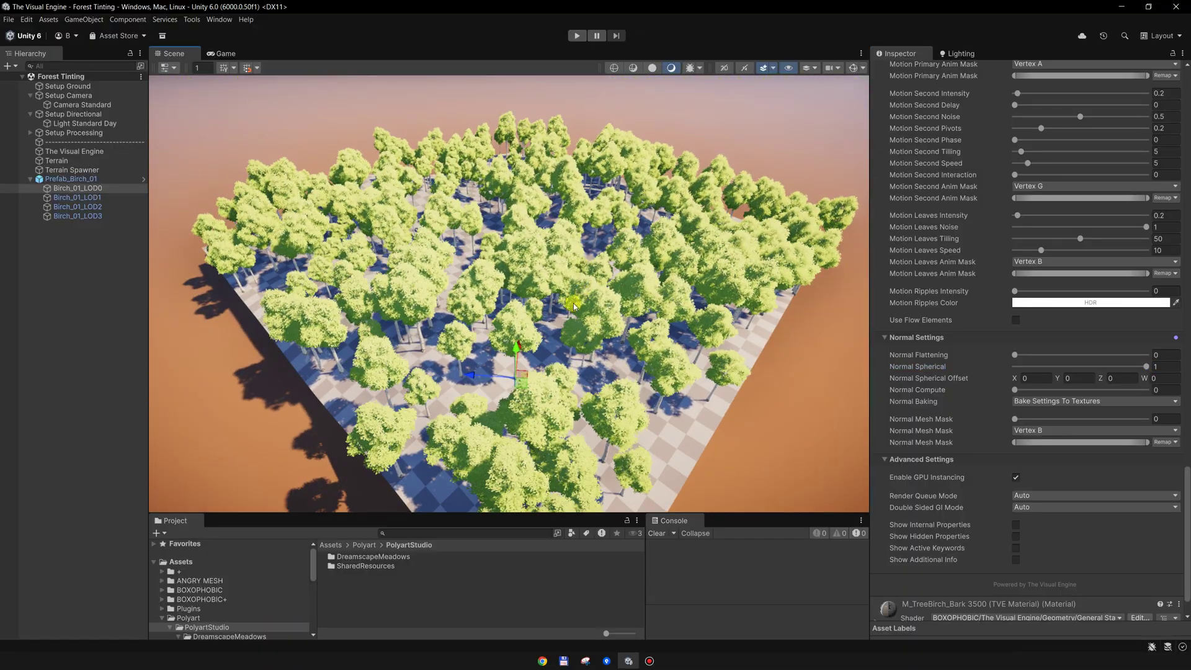
pyautogui.moveTo(574, 306); pyautogui.dragTo(589, 295, button='middle')
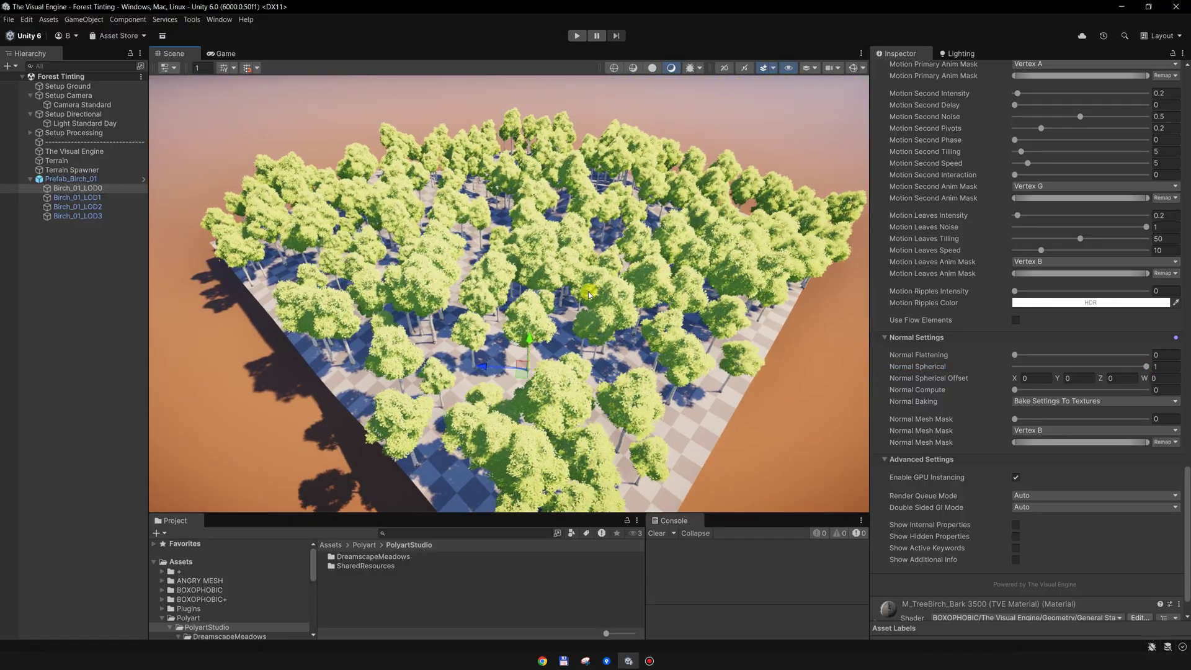
pyautogui.moveTo(588, 298)
pyautogui.keyDown('alt'); pyautogui.mouseDown()
pyautogui.moveTo(587, 349)
pyautogui.moveTo(597, 316)
pyautogui.mouseUp(); pyautogui.keyUp('alt')
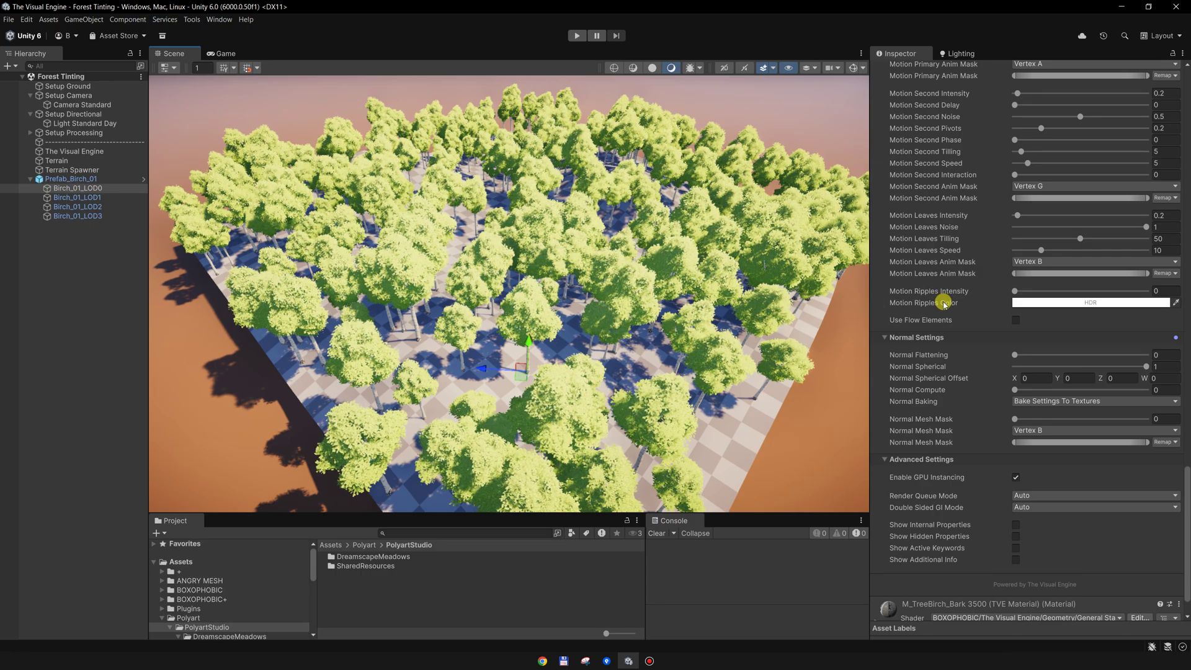
# - Expand the leaf material's Tinting Settings and set Tinting Intensity to 1
pyautogui.scroll(20, 944, 304)
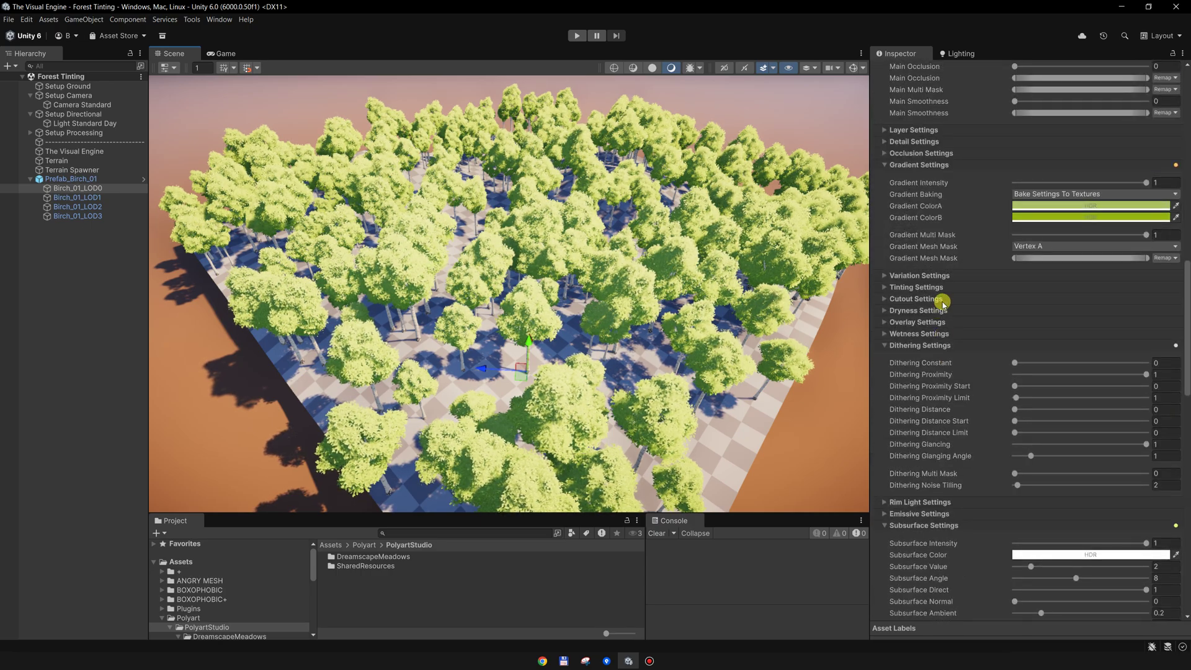
pyautogui.click(914, 287)
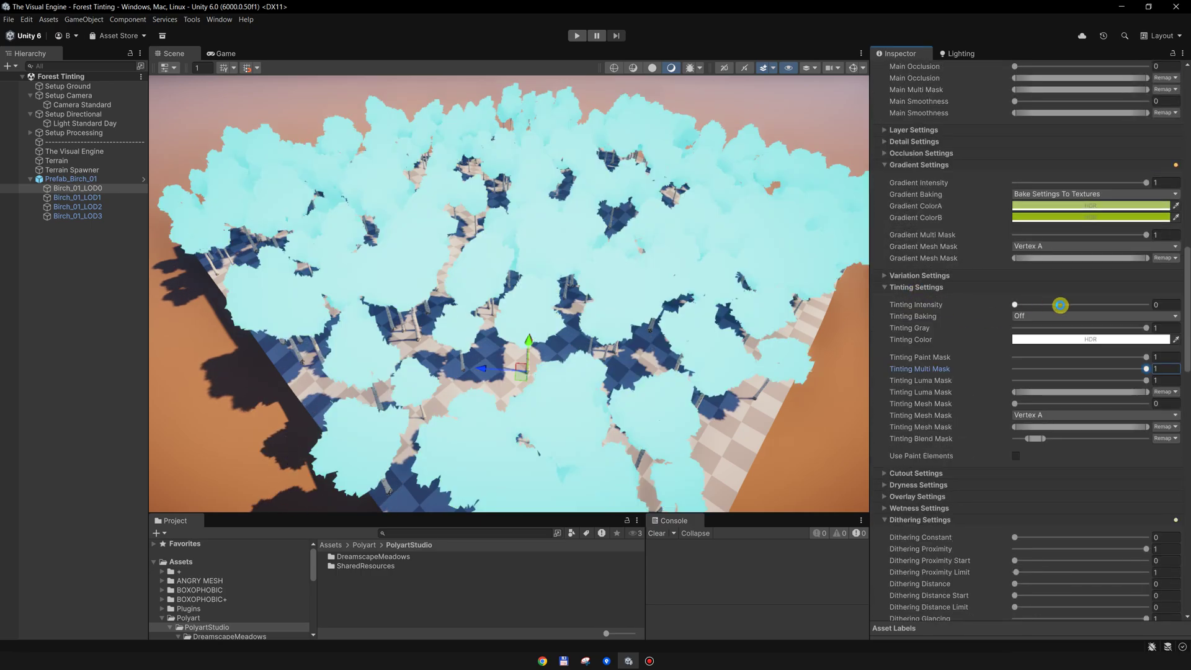
pyautogui.click(1116, 305)
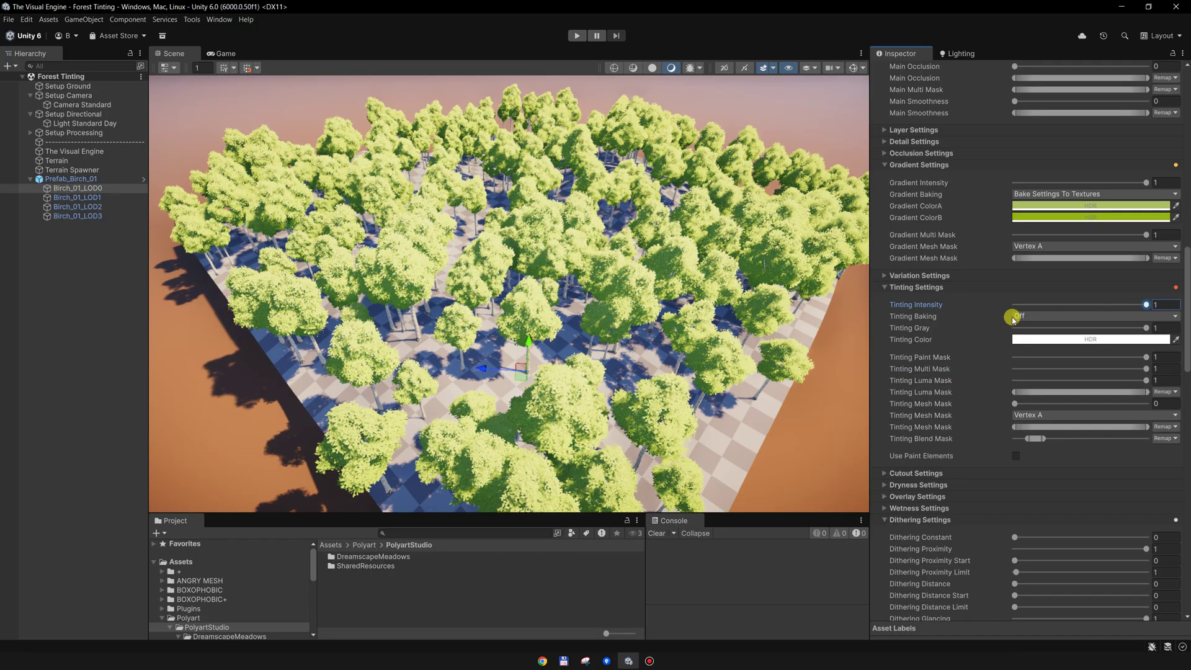
pyautogui.keyDown('alt'); pyautogui.moveTo(674, 315); pyautogui.dragTo(647, 310); pyautogui.keyUp('alt')
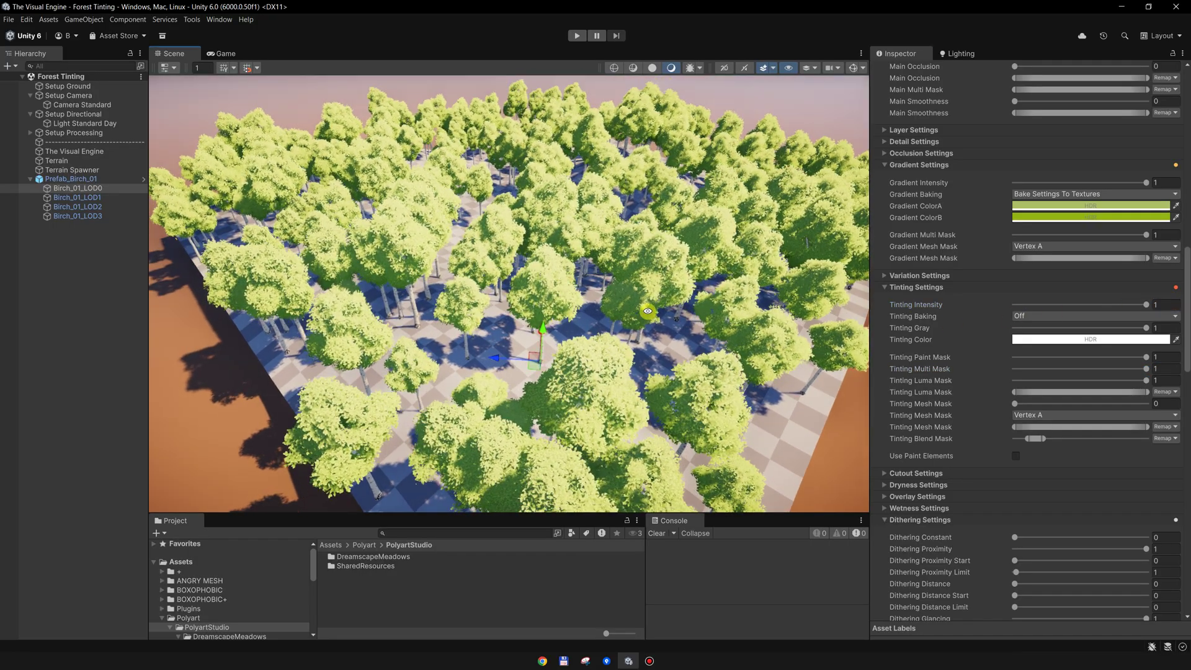
pyautogui.moveTo(647, 311); pyautogui.dragTo(629, 314, button='right')
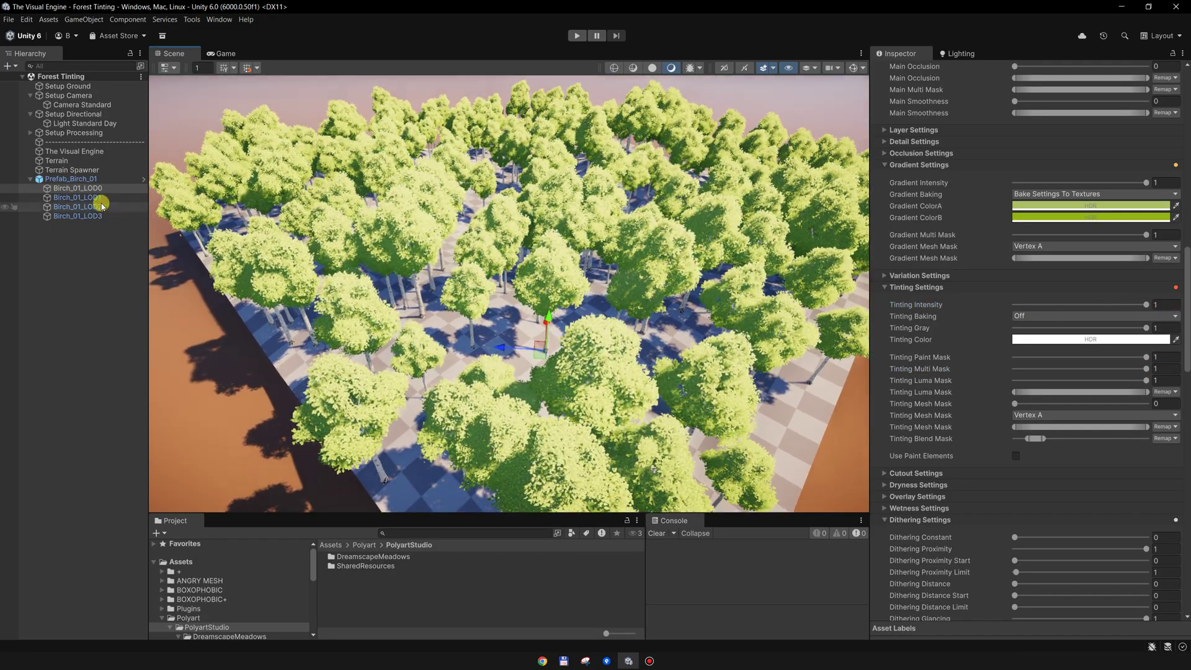
# - Set the global paint Tinting Intensity to 1 and the Tinting Color to red on The Visual Engine object
pyautogui.click(75, 153)
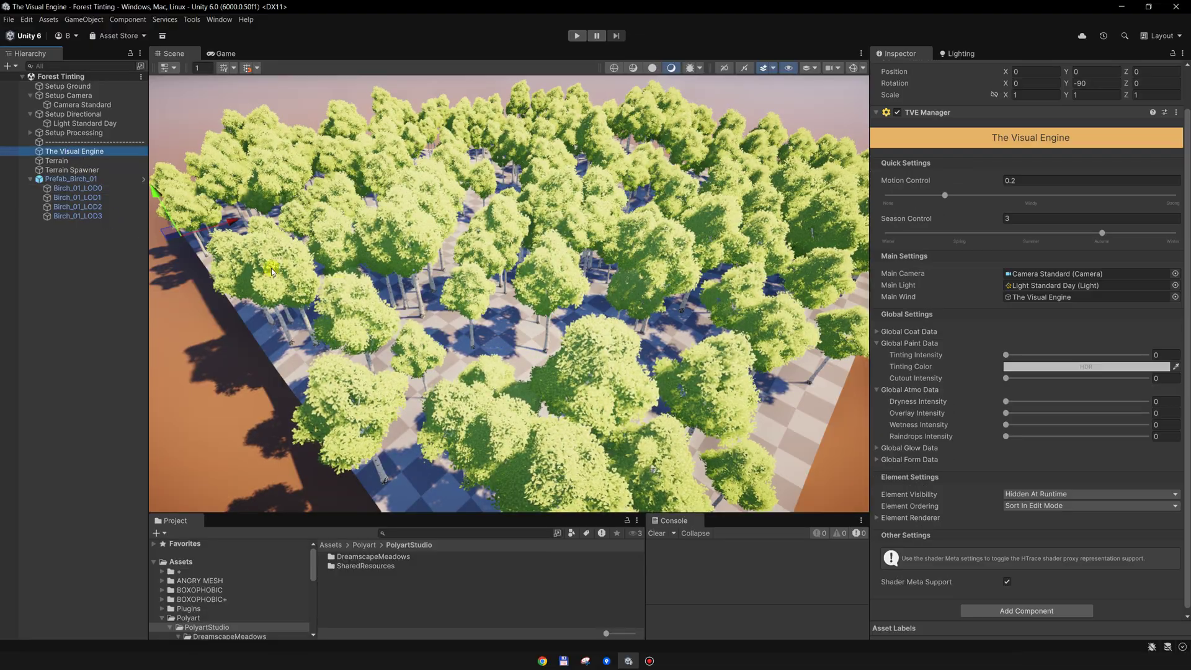
pyautogui.moveTo(1015, 357); pyautogui.dragTo(1142, 355)
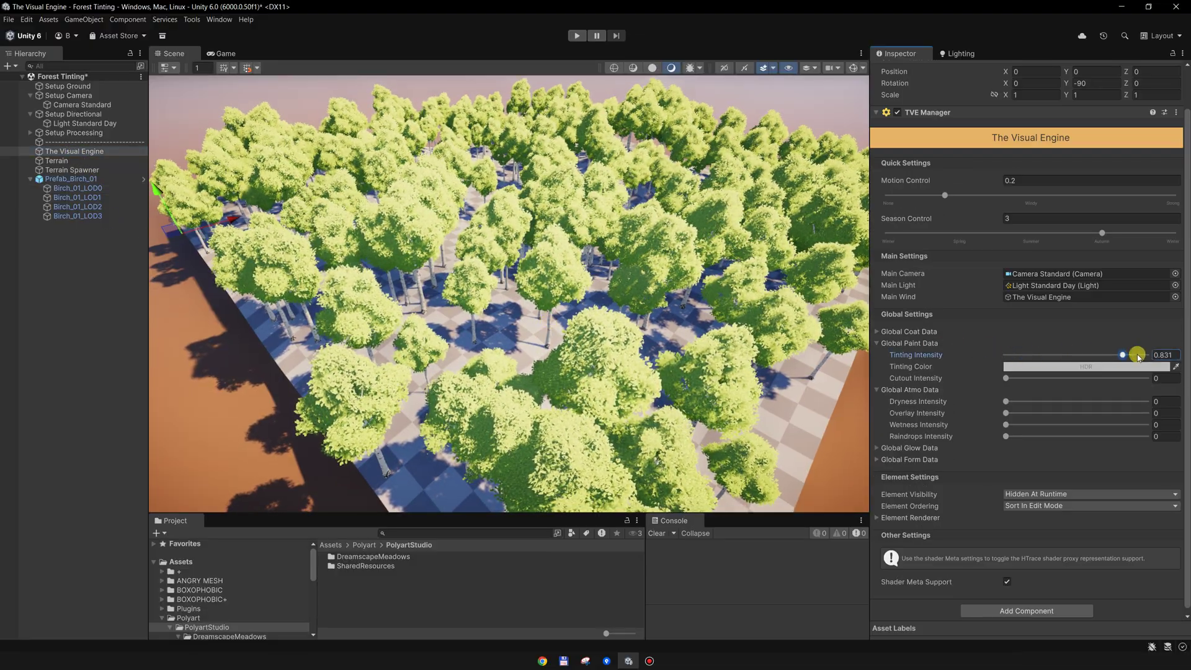
pyautogui.click(1111, 367)
pyautogui.click(1120, 406)
pyautogui.moveTo(1129, 406); pyautogui.dragTo(1150, 411)
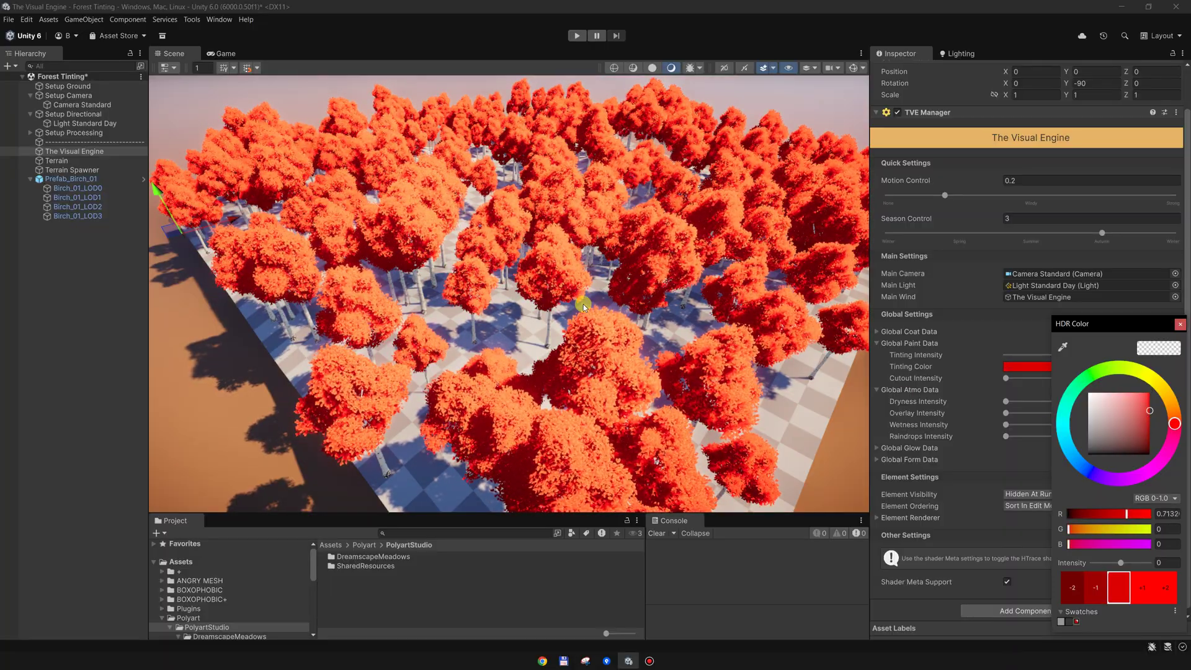
pyautogui.click(618, 292)
pyautogui.keyDown('alt'); pyautogui.moveTo(643, 315); pyautogui.dragTo(615, 306); pyautogui.keyUp('alt')
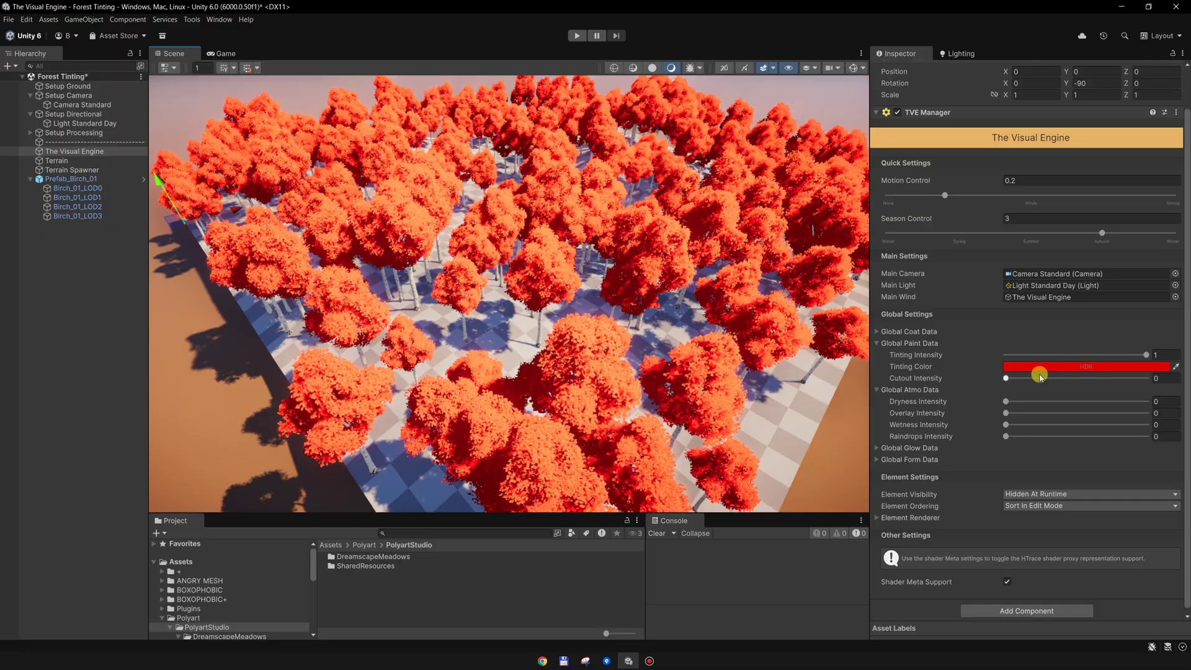
pyautogui.keyDown('alt'); pyautogui.moveTo(622, 356); pyautogui.dragTo(616, 350); pyautogui.keyUp('alt')
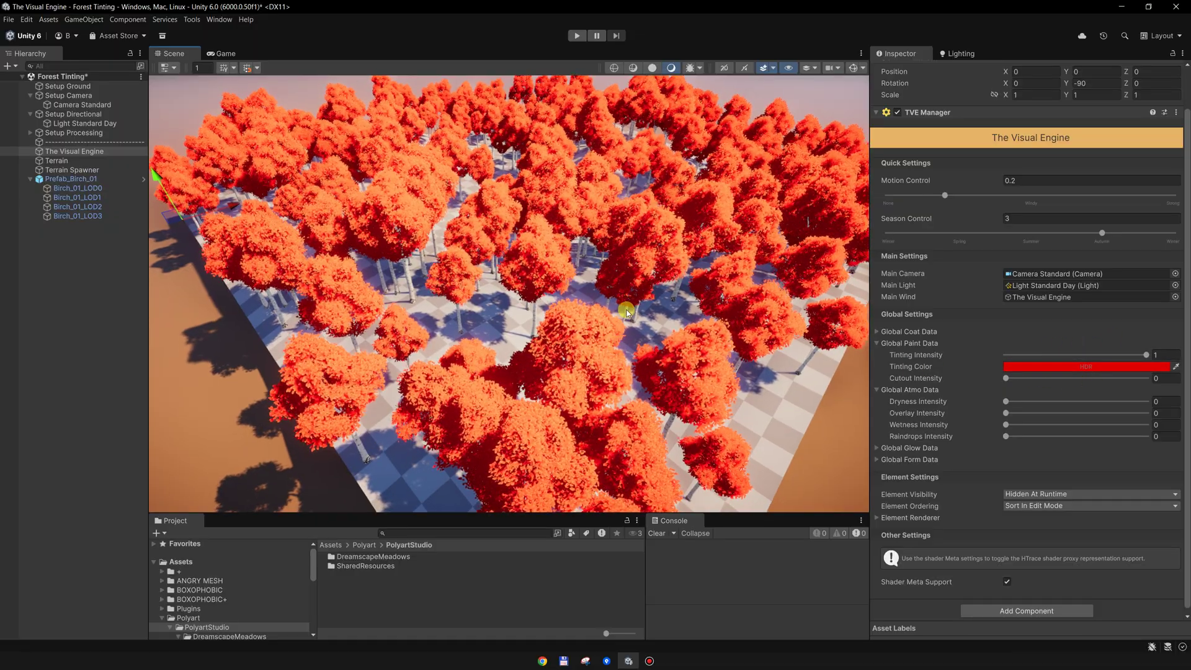
pyautogui.keyDown('alt'); pyautogui.moveTo(603, 303); pyautogui.dragTo(601, 316); pyautogui.keyUp('alt')
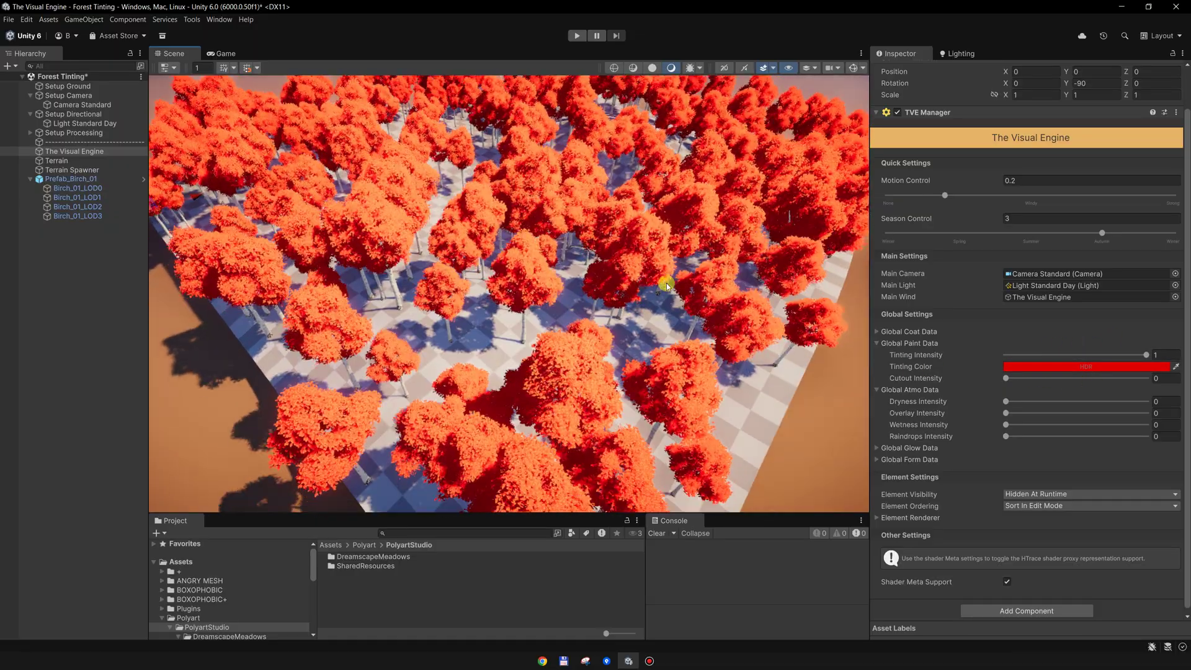
pyautogui.keyDown('alt'); pyautogui.moveTo(490, 348); pyautogui.dragTo(484, 297); pyautogui.keyUp('alt')
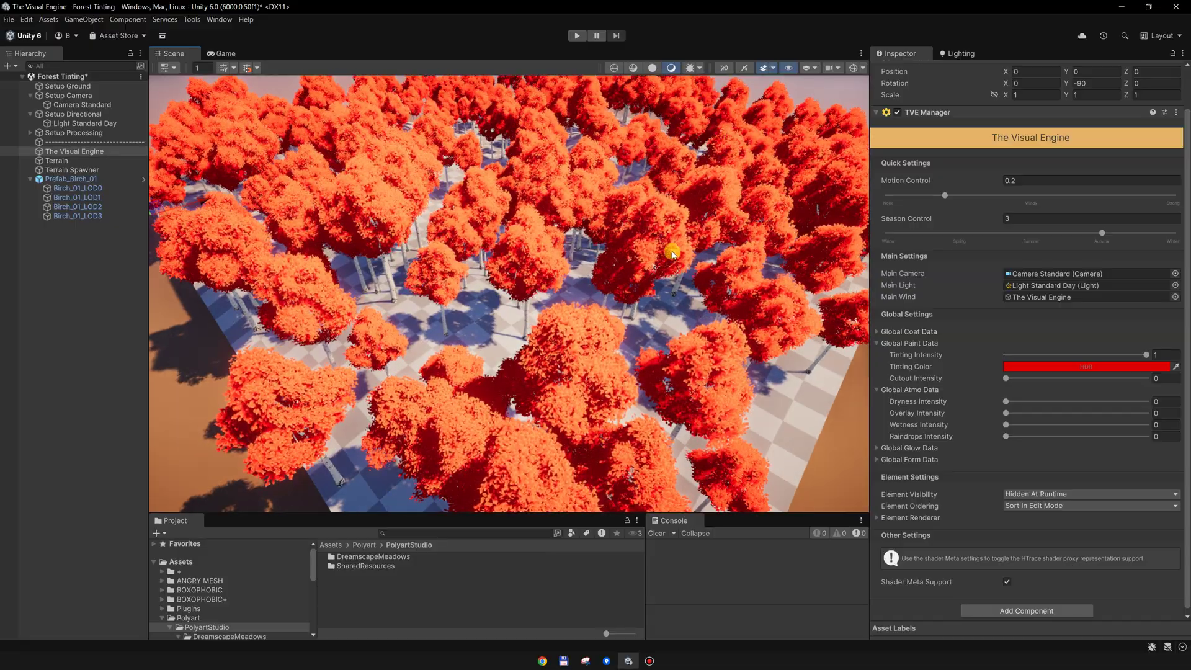
pyautogui.keyDown('alt'); pyautogui.moveTo(671, 255); pyautogui.dragTo(682, 271); pyautogui.keyUp('alt')
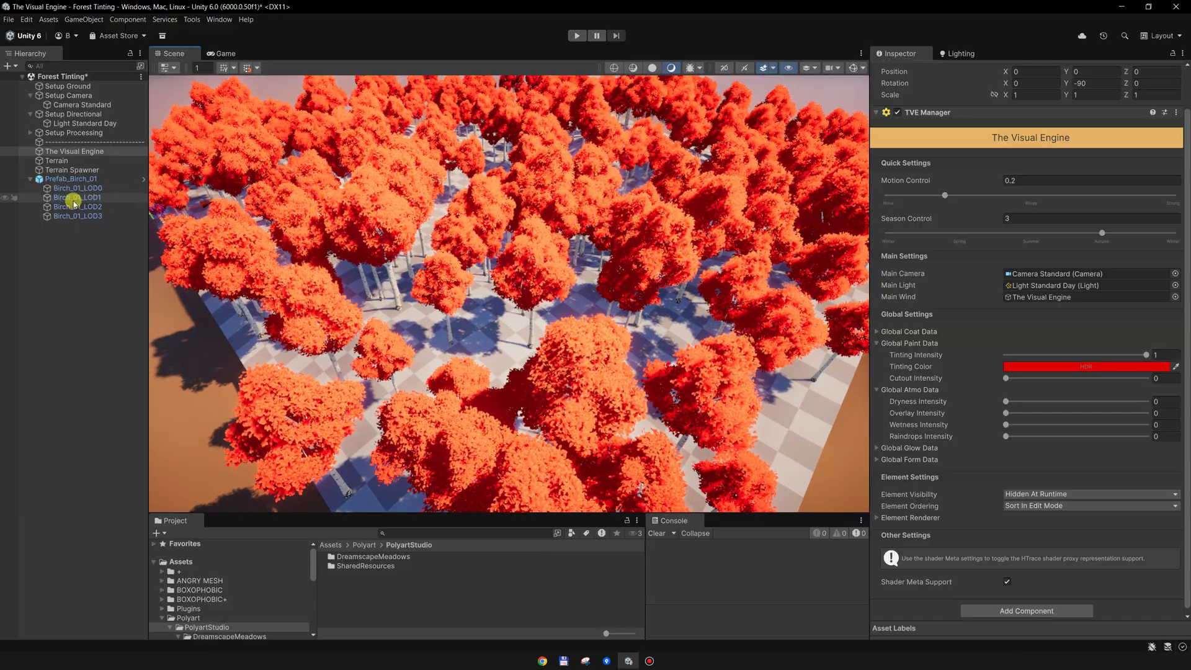
pyautogui.moveTo(494, 269); pyautogui.dragTo(508, 272, button='middle')
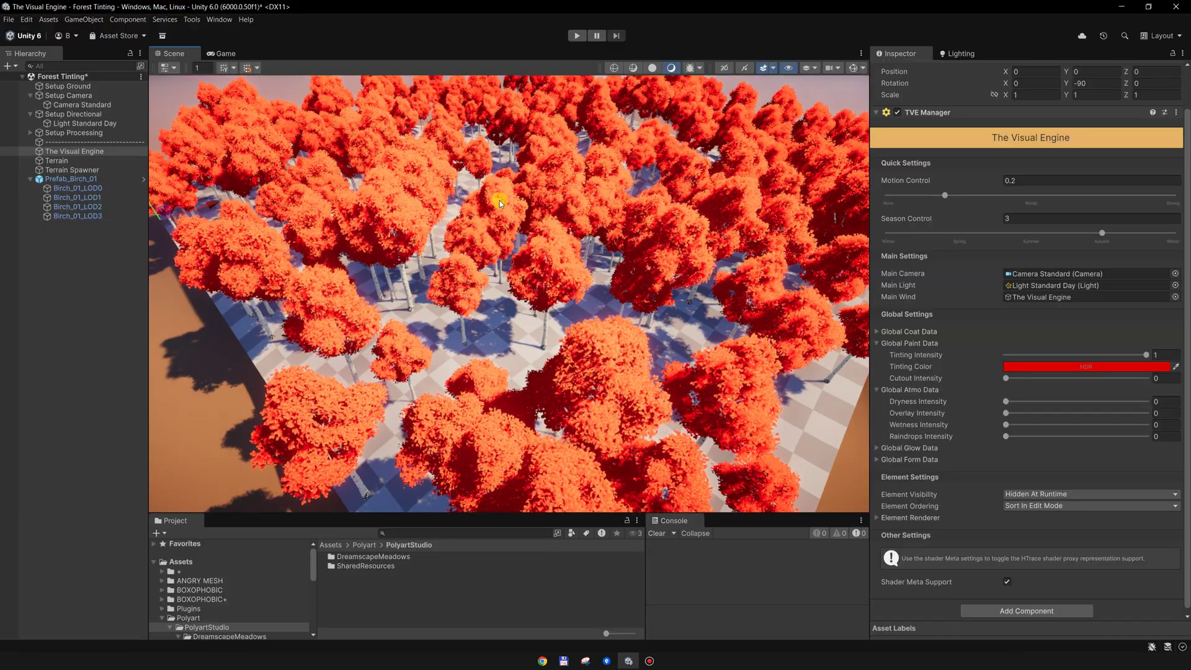
# - Filter the Birch_01_LOD0 leaf material's properties by "tint"
pyautogui.click(54, 189)
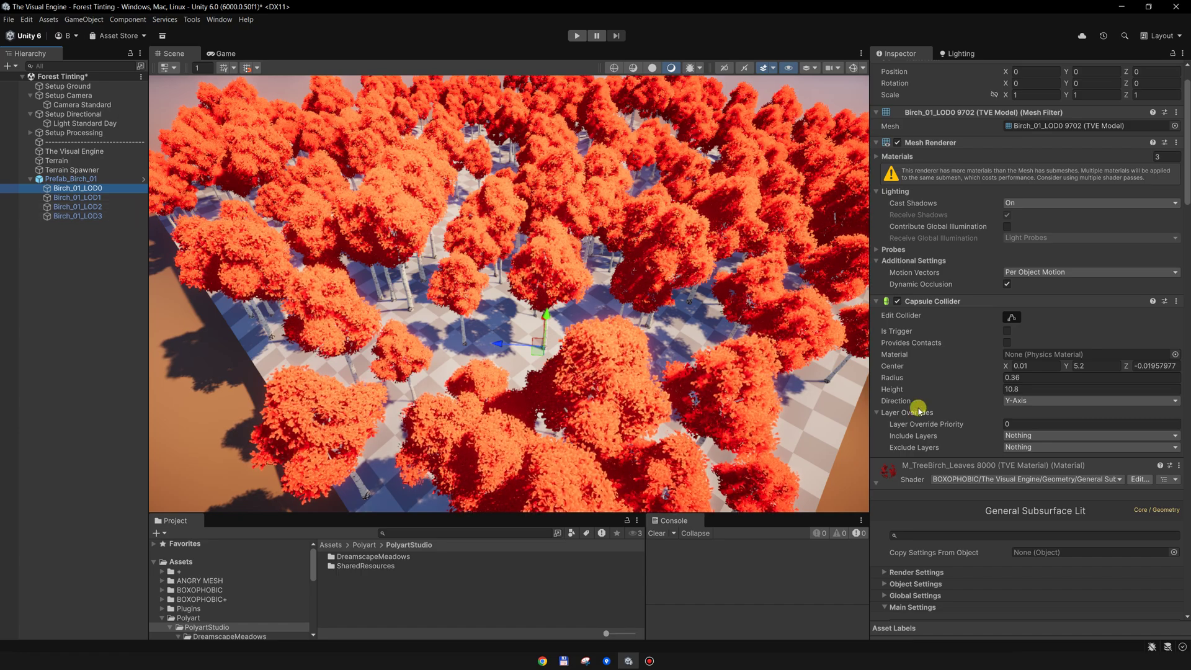
pyautogui.scroll(-6, 921, 411)
pyautogui.click(910, 253)
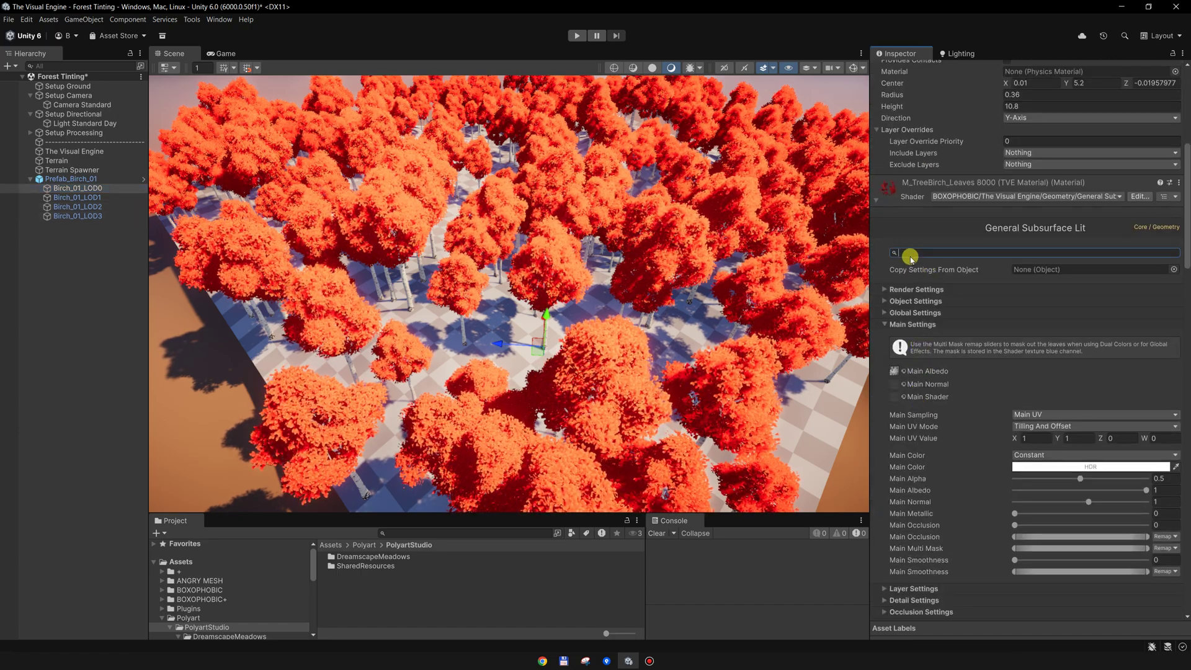
pyautogui.write('tint')
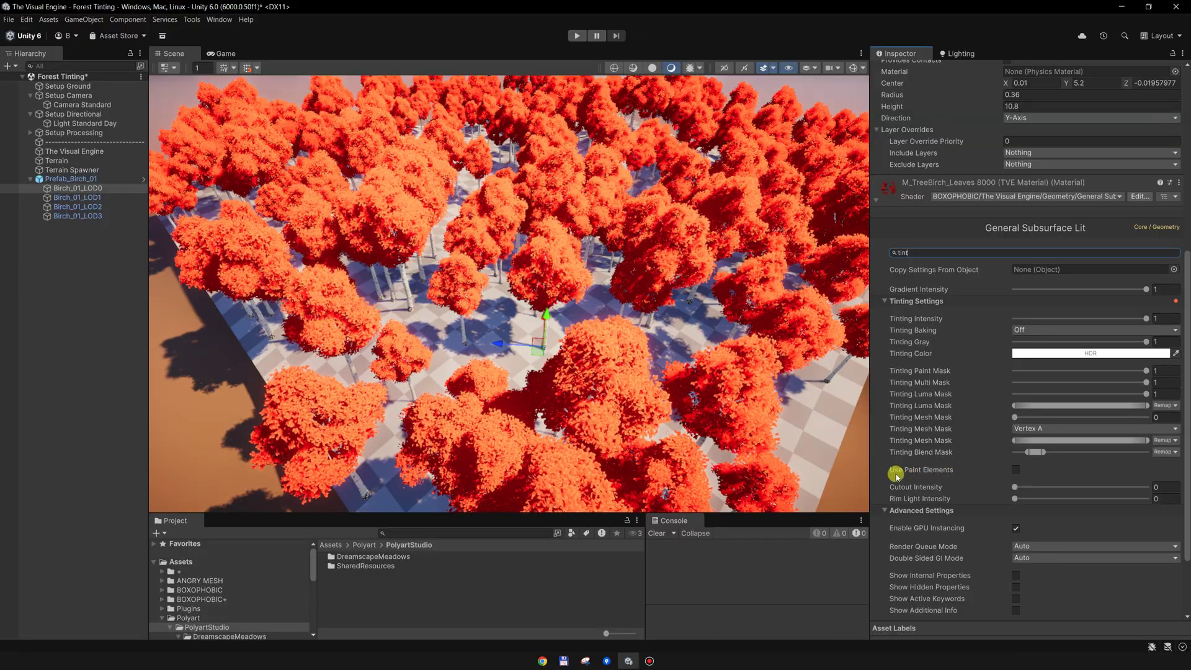
# - Enable Use Paint Elements on the birch leaf material and set its Tinting Multi Mask to 0
pyautogui.click(1011, 471)
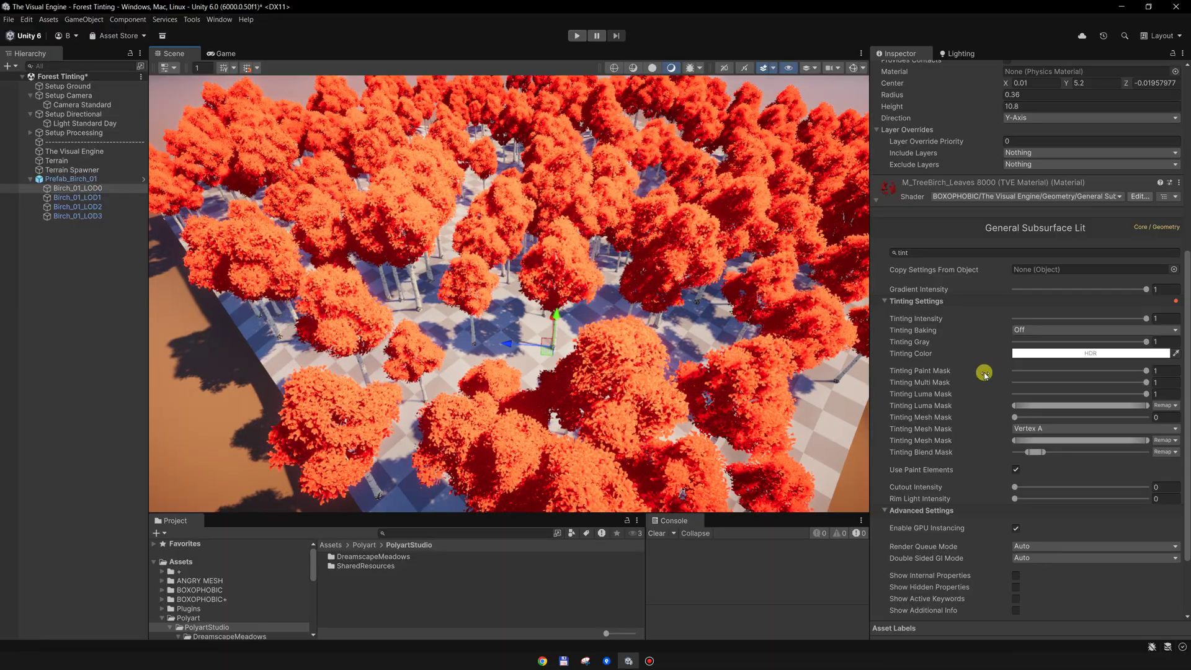
pyautogui.moveTo(688, 293)
pyautogui.mouseDown(button='right')
pyautogui.moveTo(702, 292)
pyautogui.moveTo(683, 284)
pyautogui.mouseUp(button='right')
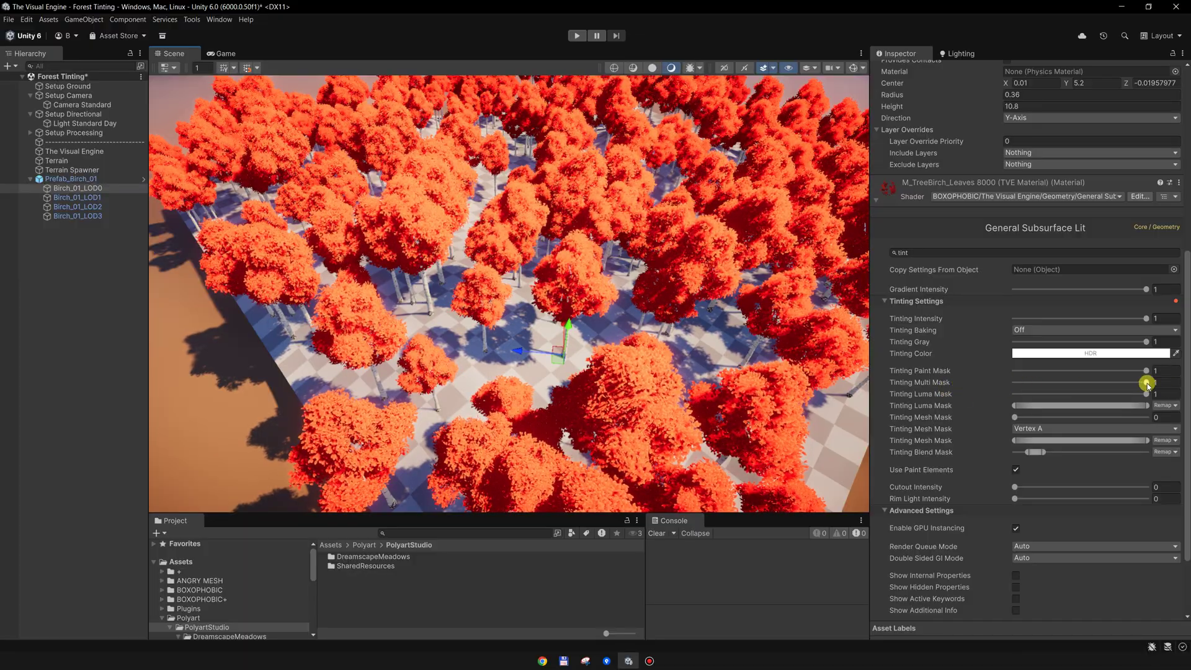
pyautogui.moveTo(1147, 384); pyautogui.dragTo(1012, 383)
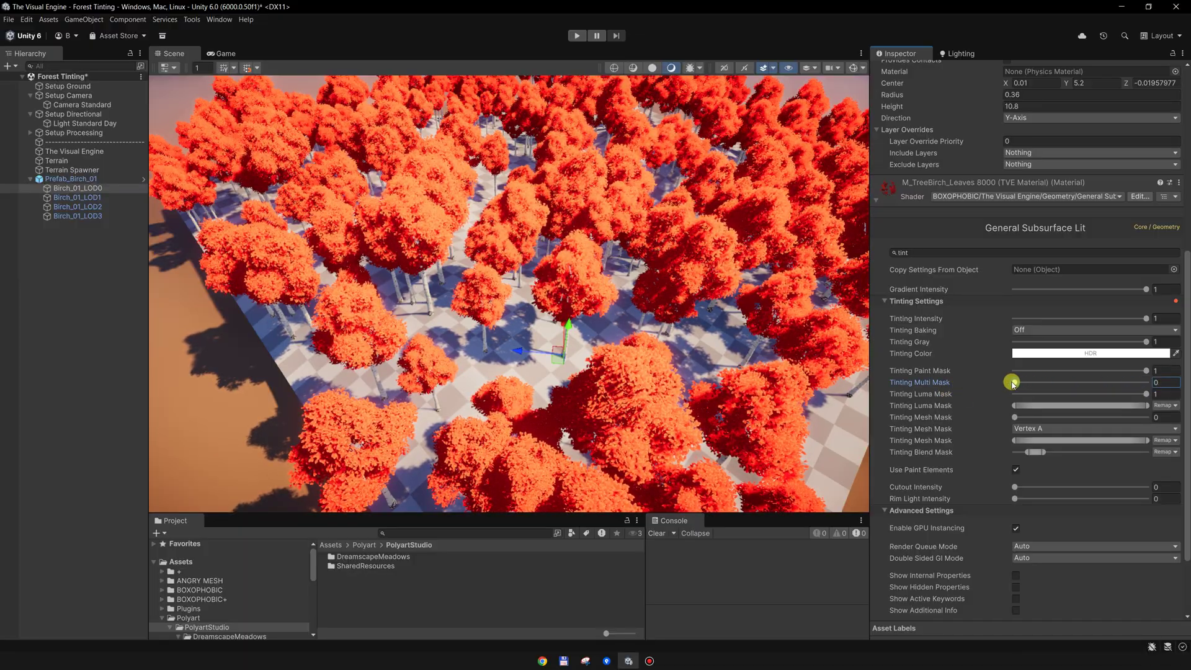
pyautogui.moveTo(587, 346); pyautogui.dragTo(521, 280, button='middle')
pyautogui.scroll(3, 503, 230)
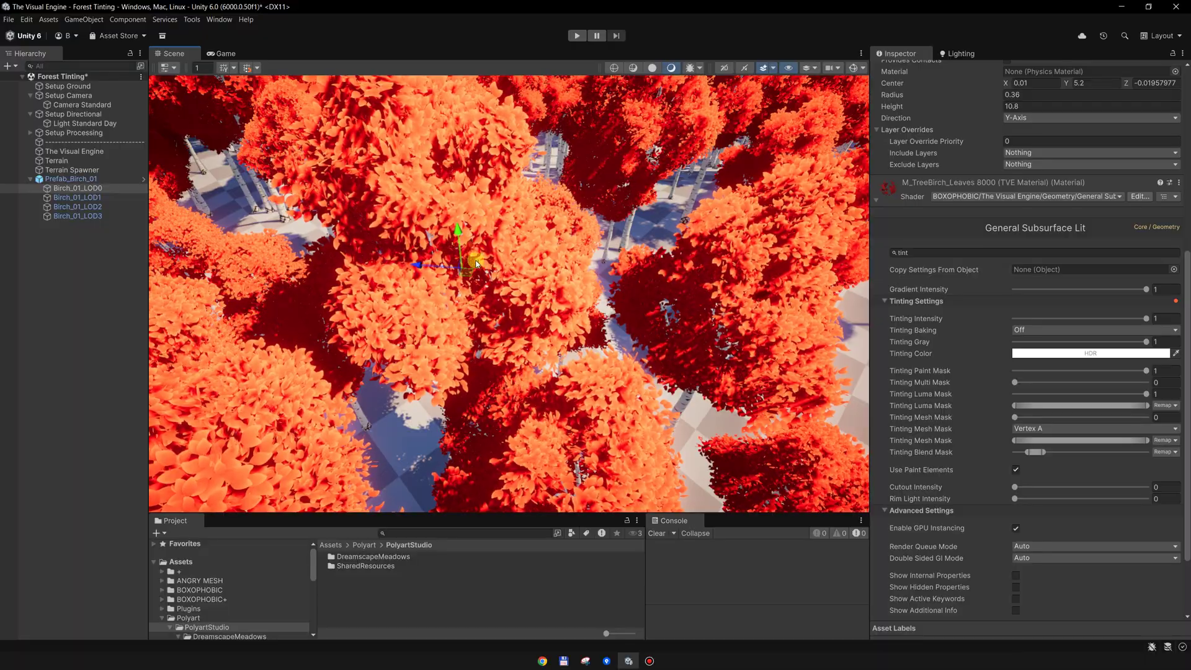
pyautogui.scroll(3, 492, 181)
pyautogui.scroll(3, 514, 292)
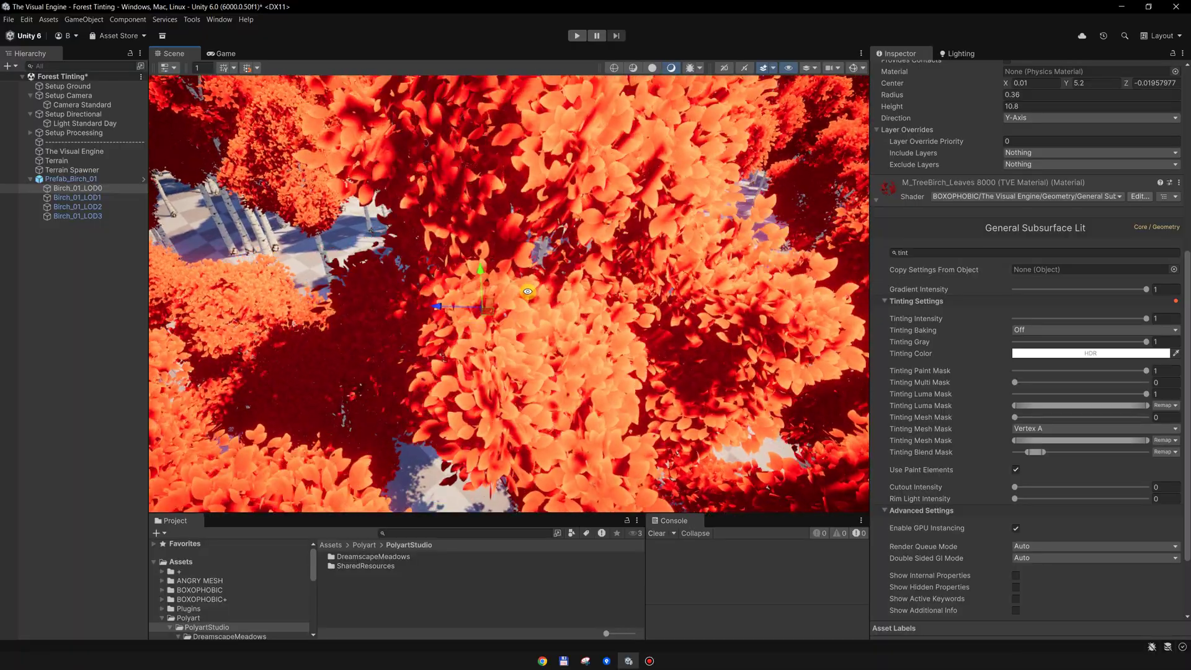
pyautogui.scroll(-8, 538, 344)
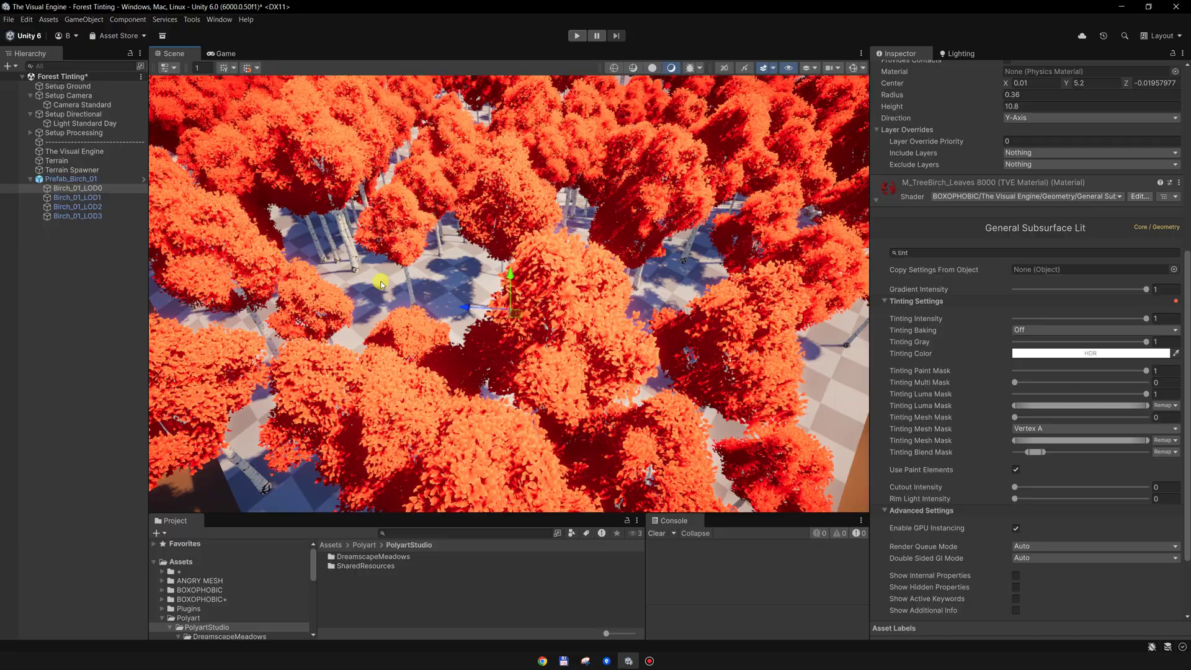
# - Collapse the birch prefab and set the global paint Tinting Intensity to 0 on The Visual Engine object
pyautogui.click(107, 271)
pyautogui.click(30, 179)
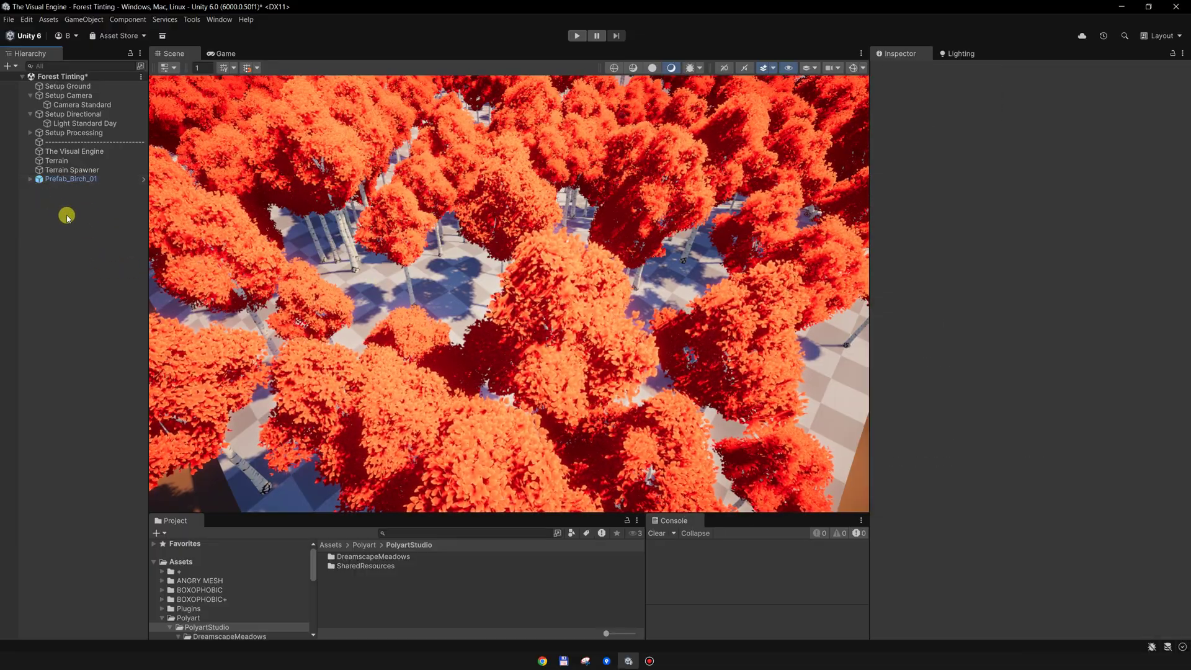
pyautogui.click(86, 152)
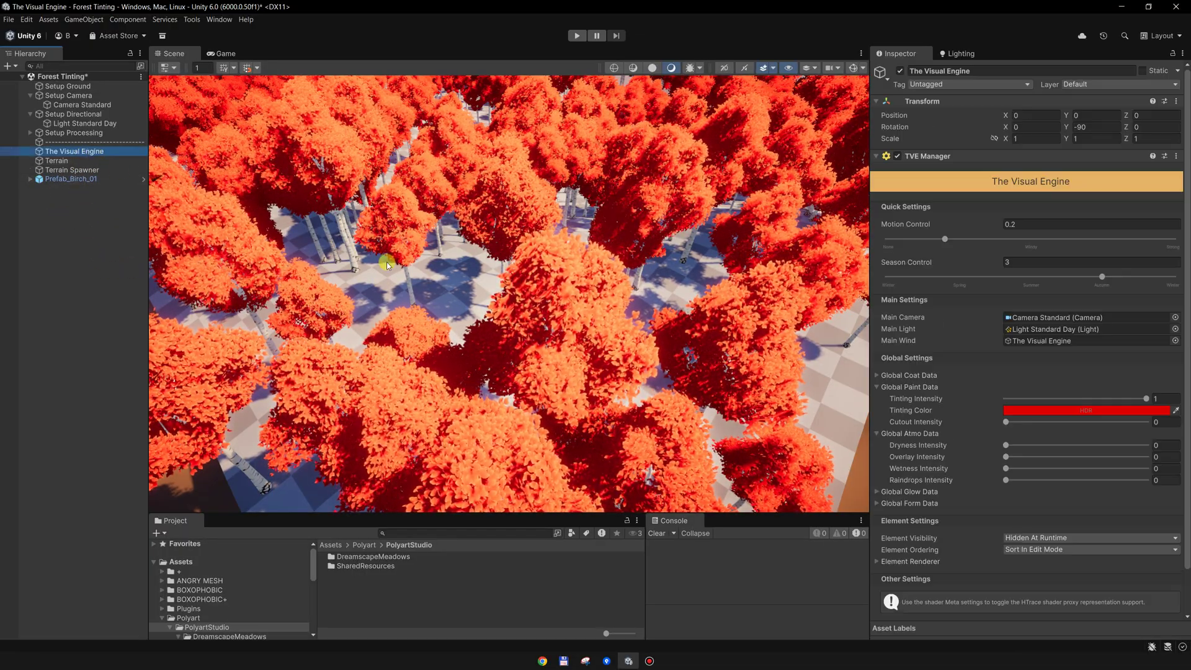
pyautogui.click(1008, 398)
pyautogui.moveTo(1005, 399); pyautogui.dragTo(1002, 398)
pyautogui.scroll(-10, 353, 243)
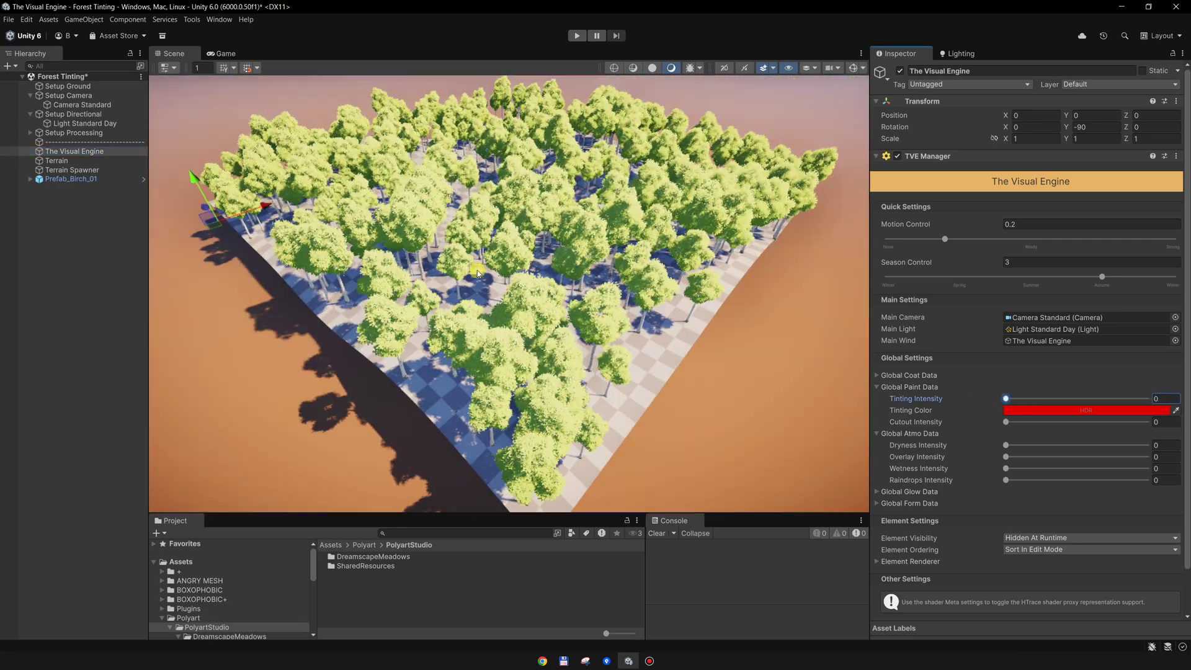
# - Add a BOXOPHOBIC Visual Engine Element to the scene and set its position to 0, 0, 0
pyautogui.rightClick(111, 221)
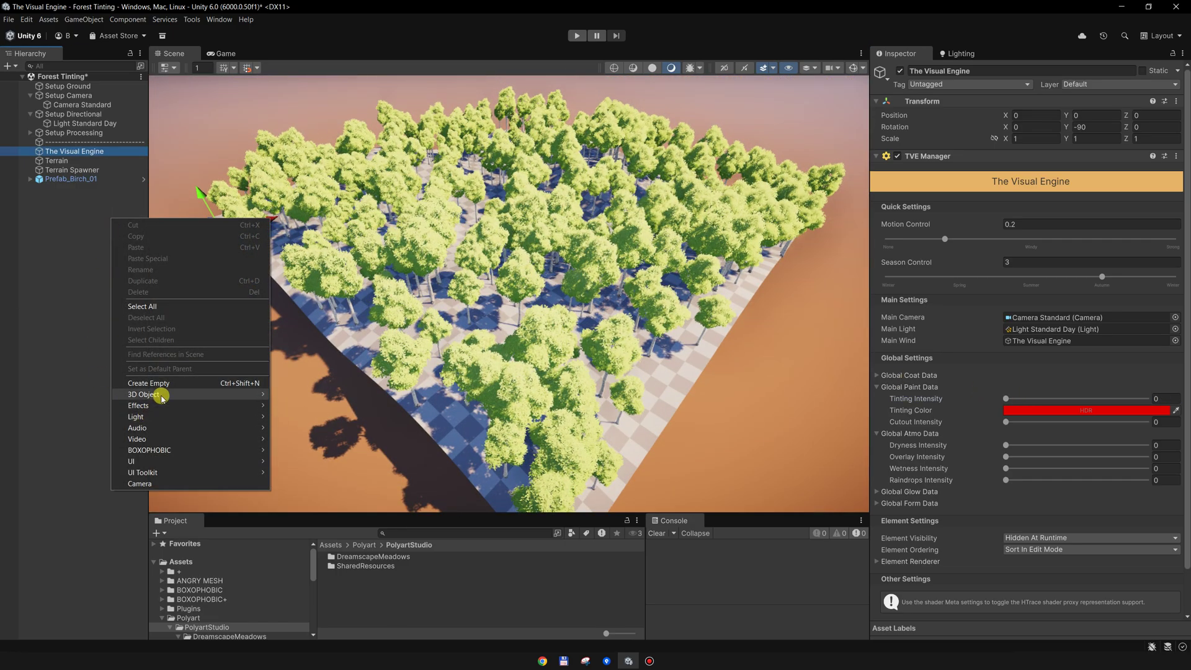
pyautogui.moveTo(345, 452)
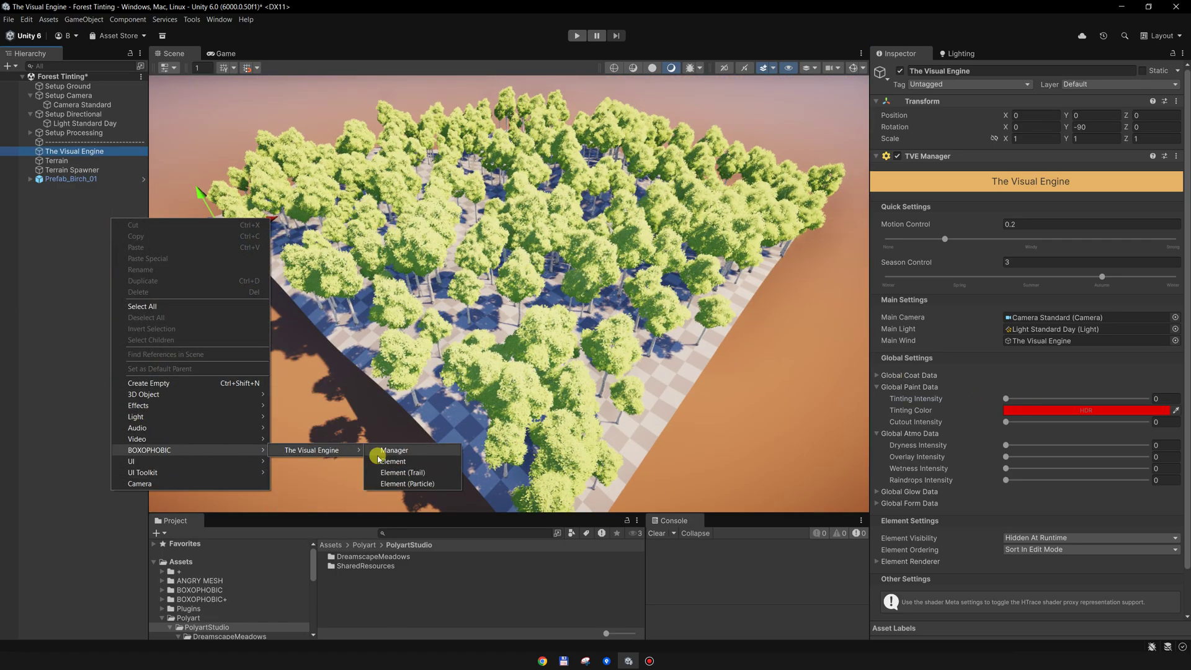
pyautogui.click(397, 451)
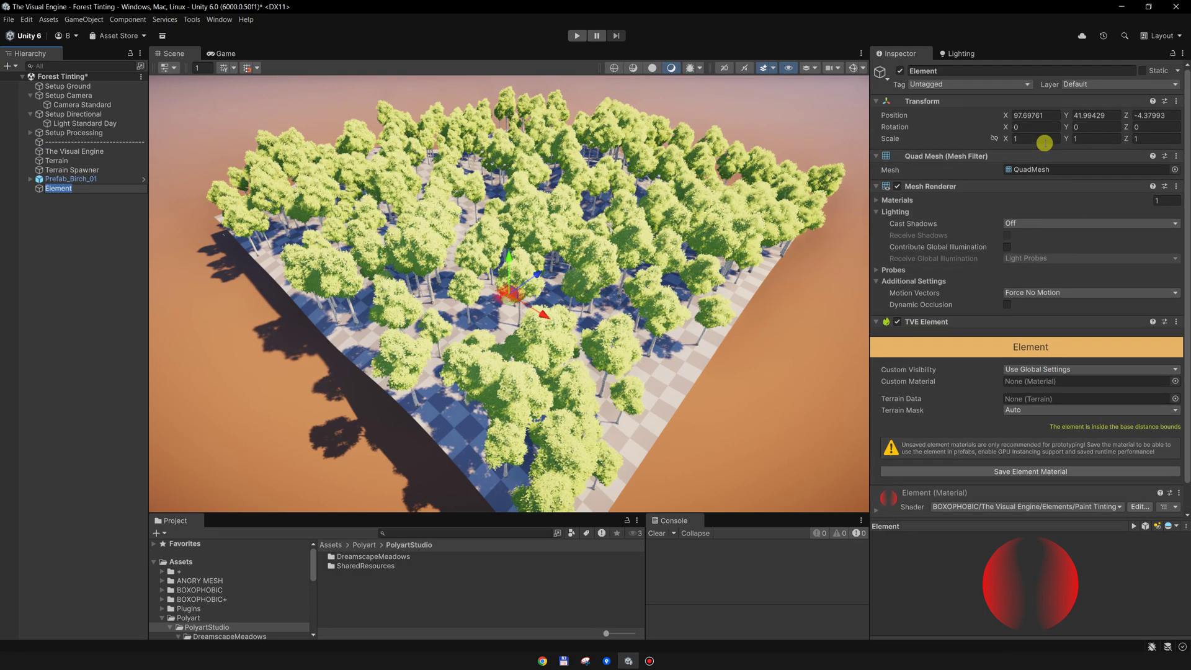
pyautogui.click(1048, 124)
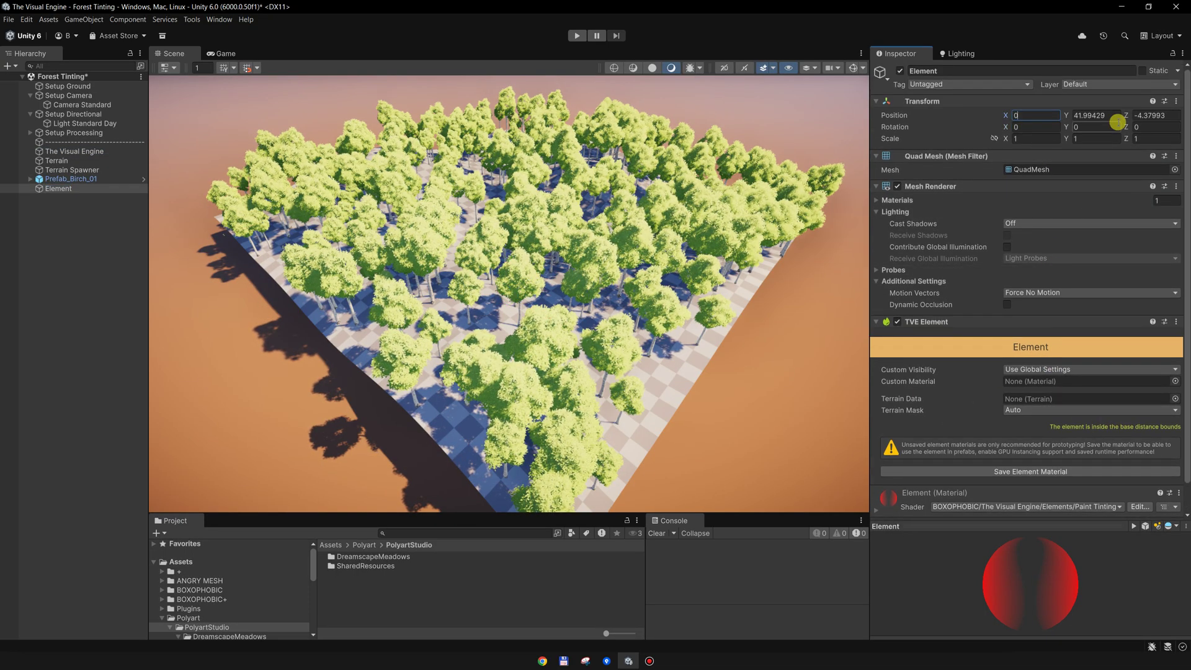
pyautogui.write('0')
pyautogui.click(1156, 116)
pyautogui.write('0')
# - Scale the element uniformly to about 943 so it spans the whole forest
pyautogui.keyDown('alt'); pyautogui.moveTo(561, 310); pyautogui.dragTo(600, 312); pyautogui.keyUp('alt')
pyautogui.moveTo(275, 247); pyautogui.dragTo(291, 644)
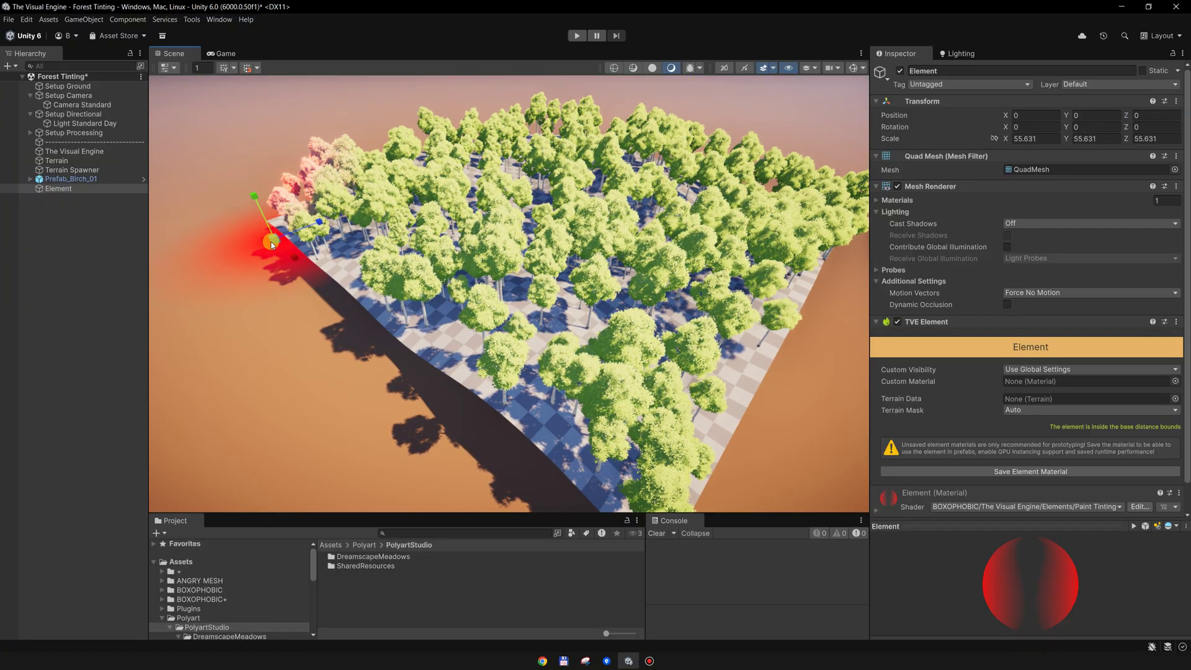
pyautogui.moveTo(271, 242); pyautogui.dragTo(319, 551)
# - Move the element to the middle of the terrain, at about X 48, Y -3.8, Z 57
pyautogui.scroll(-6, 434, 414)
pyautogui.press('w')
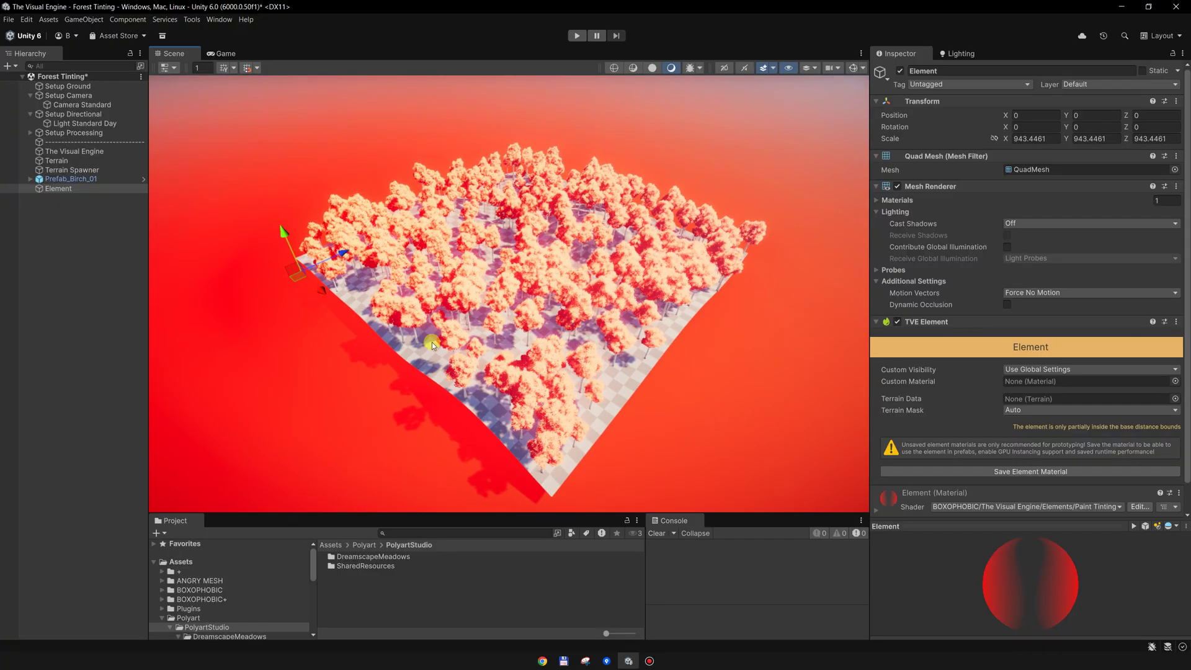
pyautogui.moveTo(295, 268); pyautogui.dragTo(537, 269)
pyautogui.scroll(3, 546, 245)
pyautogui.moveTo(622, 329); pyautogui.dragTo(623, 304, button='middle')
pyautogui.scroll(-1, 998, 468)
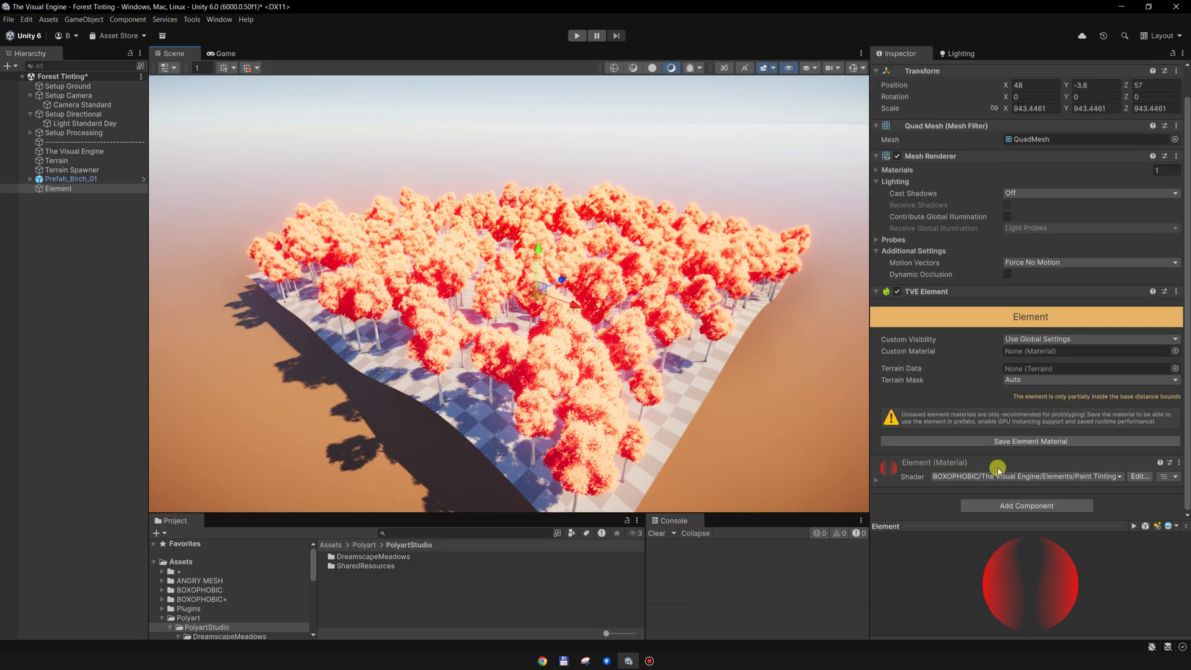
# - Expand the element's material and change its shader from Paint Tinting to Paint Noise
pyautogui.click(902, 480)
pyautogui.scroll(-3, 933, 465)
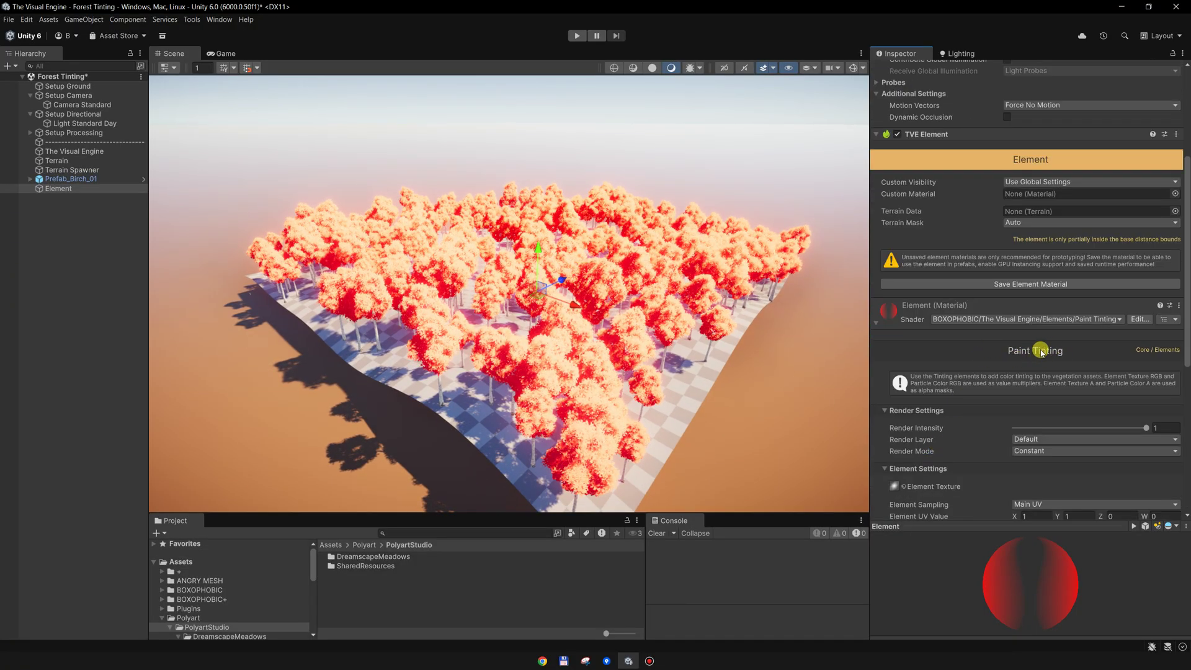
pyautogui.scroll(-1, 1046, 363)
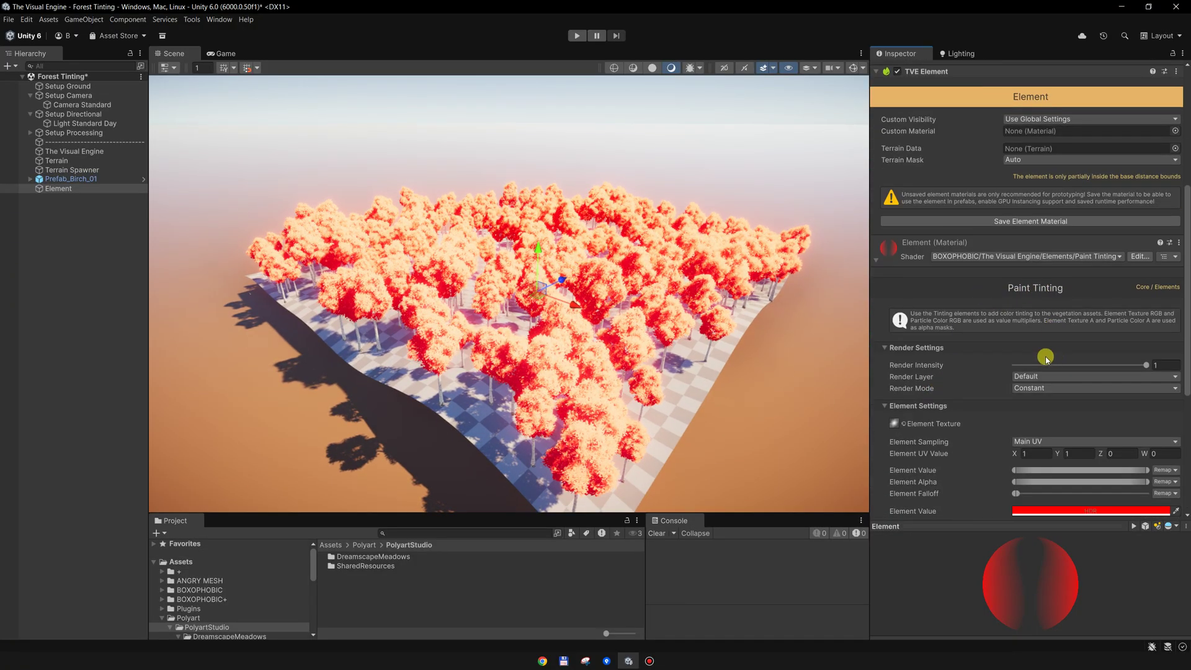
pyautogui.click(983, 256)
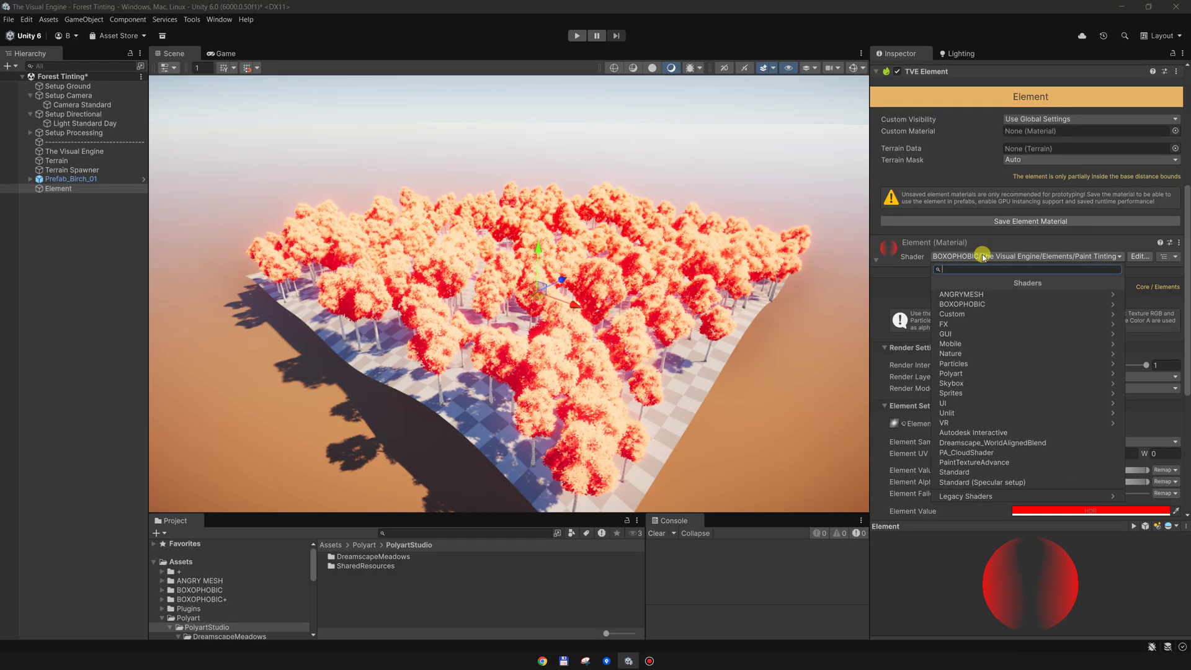
pyautogui.write('paint')
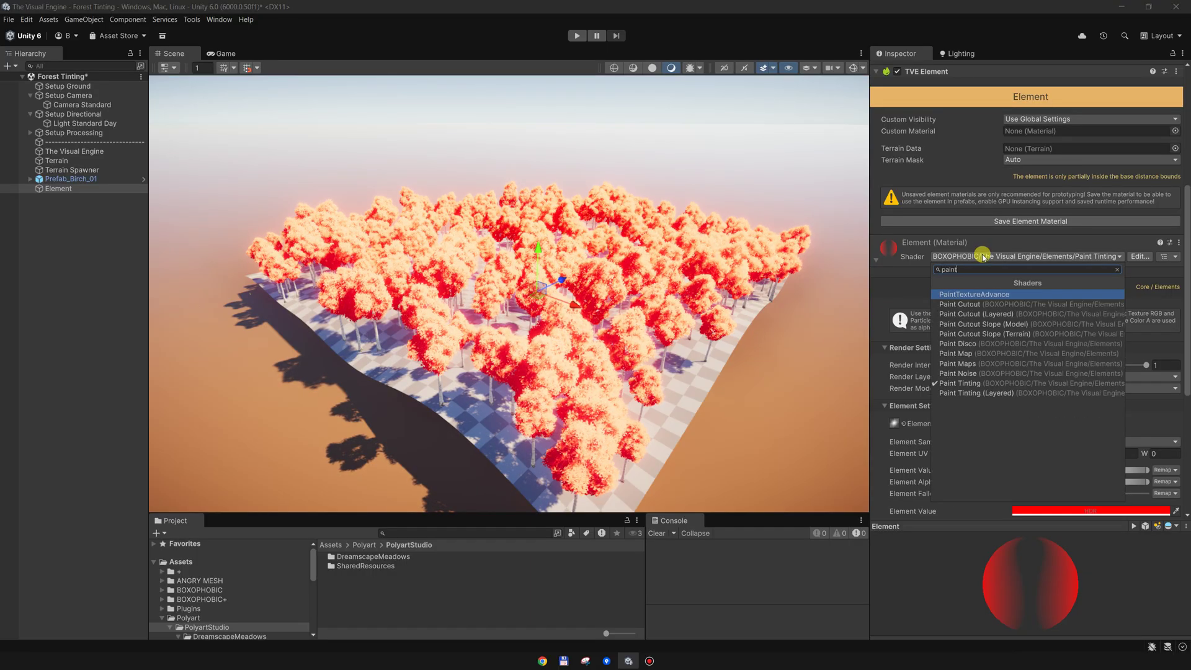
pyautogui.click(967, 374)
pyautogui.keyDown('alt'); pyautogui.moveTo(636, 261); pyautogui.dragTo(588, 318); pyautogui.keyUp('alt')
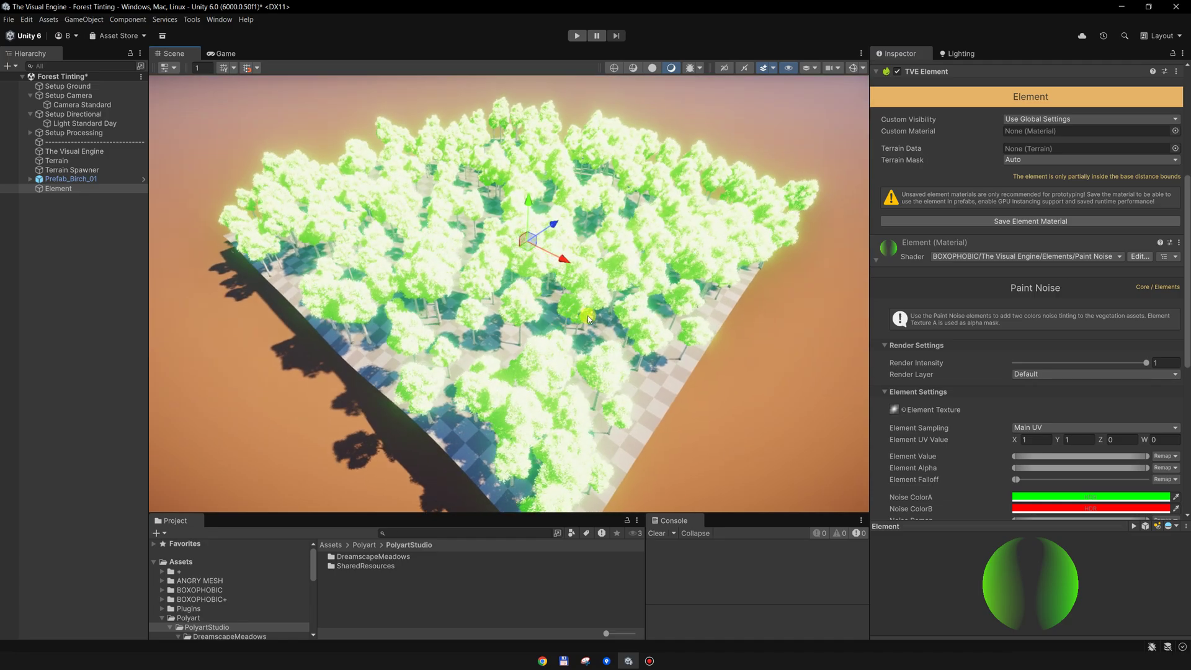
# - Set the element material's Noise Tiling to about 88
pyautogui.scroll(-4, 999, 360)
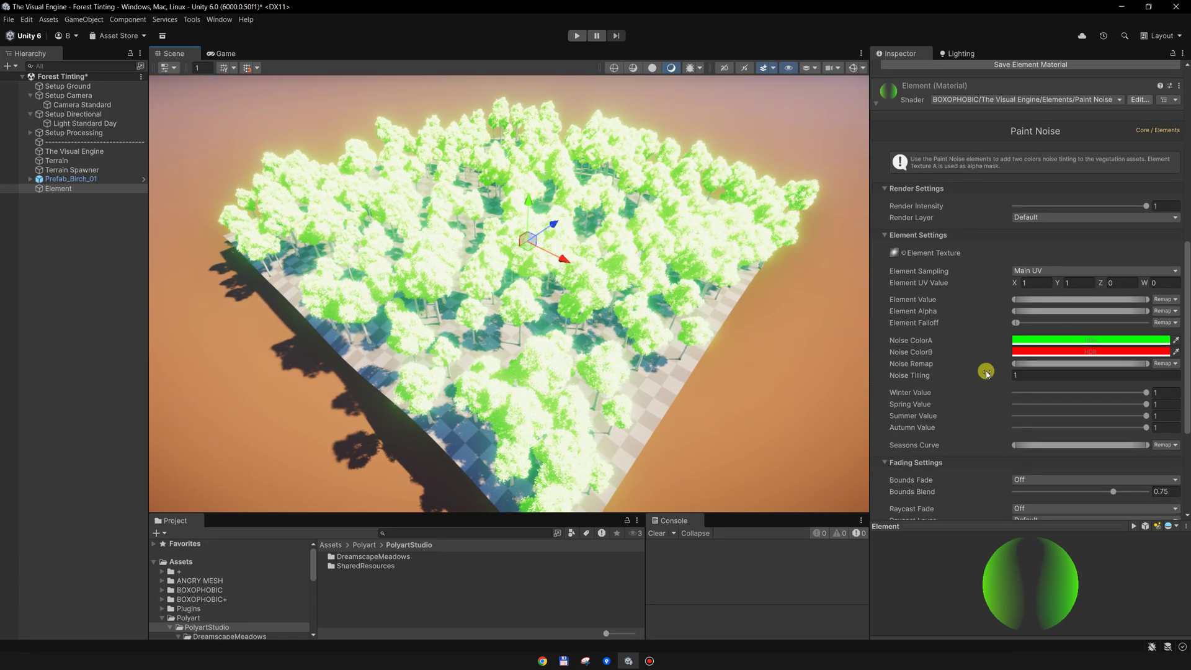
pyautogui.moveTo(607, 310); pyautogui.dragTo(613, 320, button='middle')
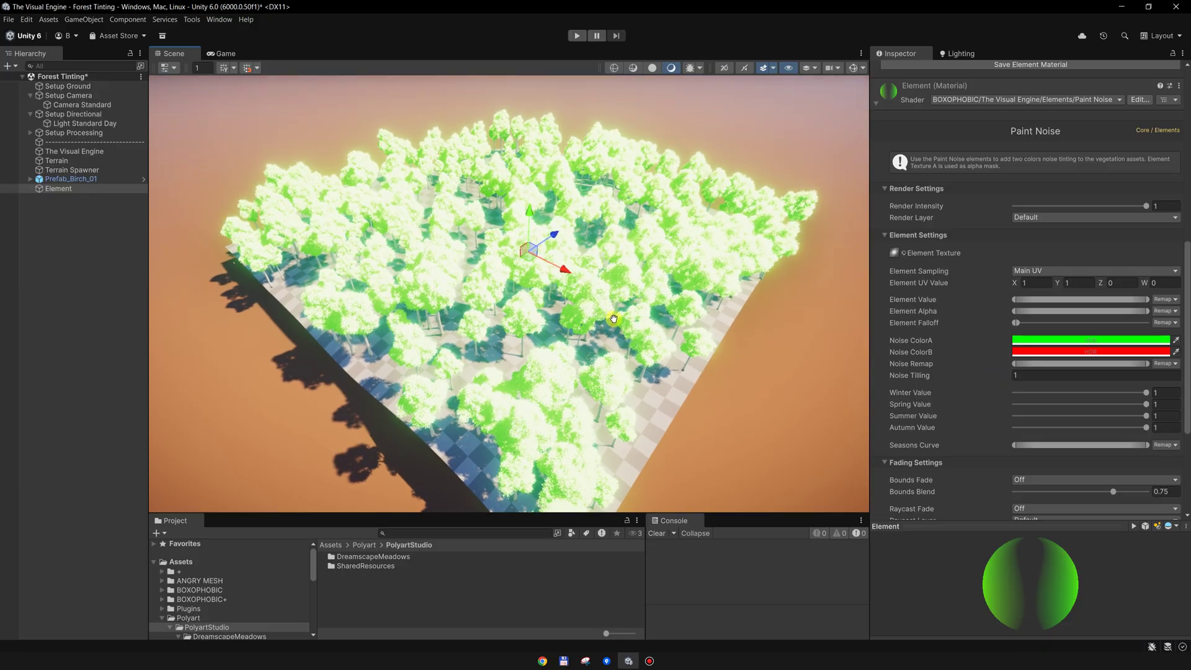
pyautogui.scroll(1, 597, 313)
pyautogui.scroll(2, 597, 312)
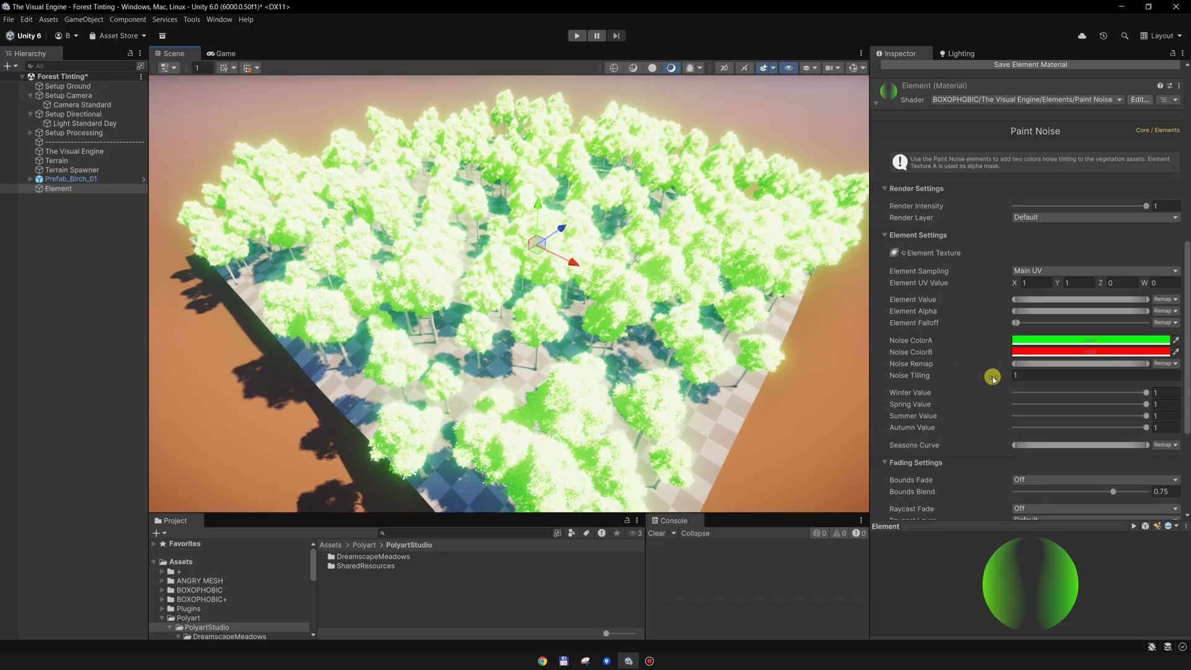
pyautogui.moveTo(1127, 378); pyautogui.dragTo(54, 395)
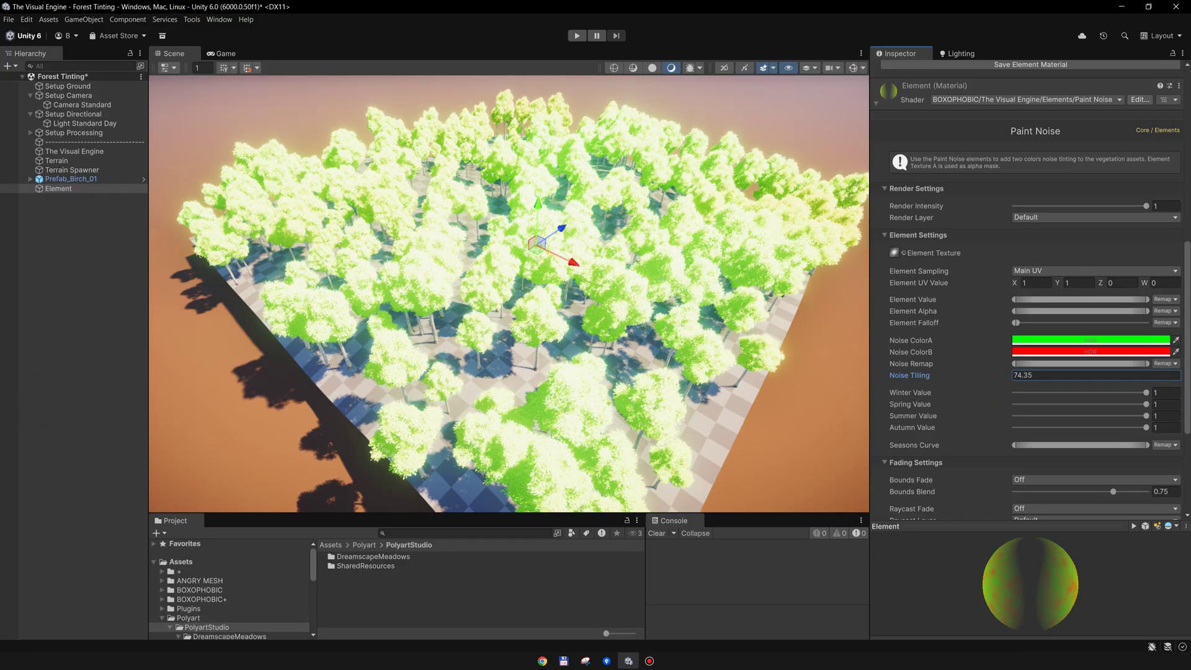
pyautogui.moveTo(1009, 376); pyautogui.dragTo(769, 373)
# - Darken the element's Noise ColorA to a green with G about 0.41, leaving Noise ColorB red
pyautogui.click(1097, 353)
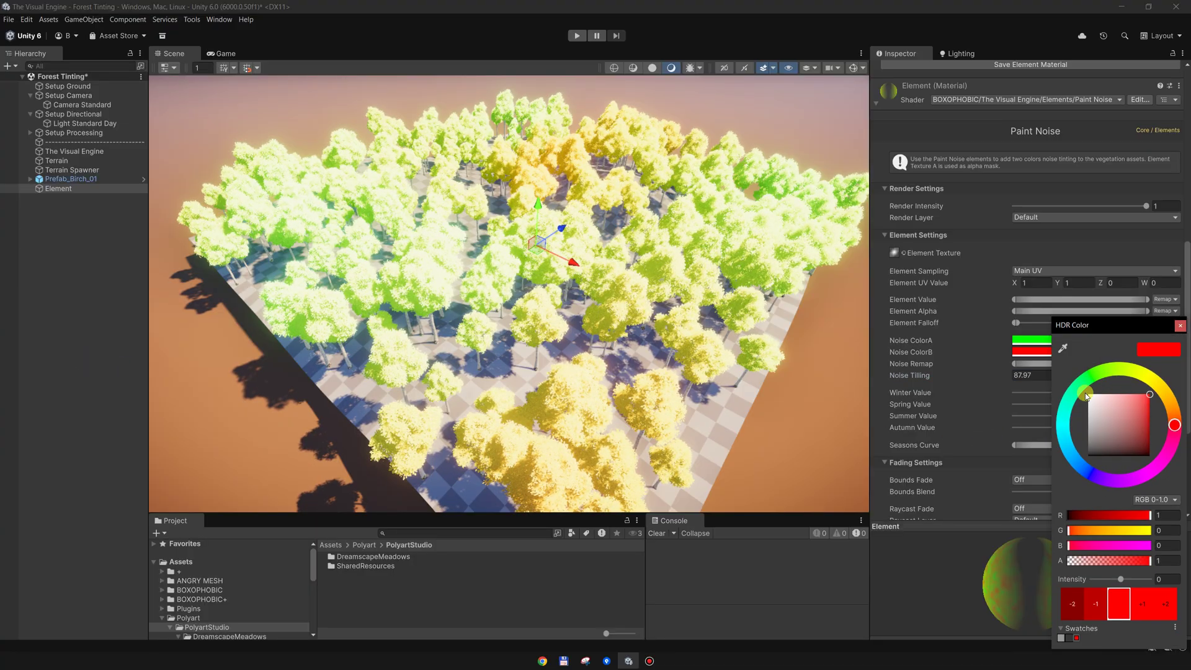
pyautogui.keyDown('alt'); pyautogui.moveTo(662, 301); pyautogui.dragTo(668, 312); pyautogui.keyUp('alt')
pyautogui.click(1066, 341)
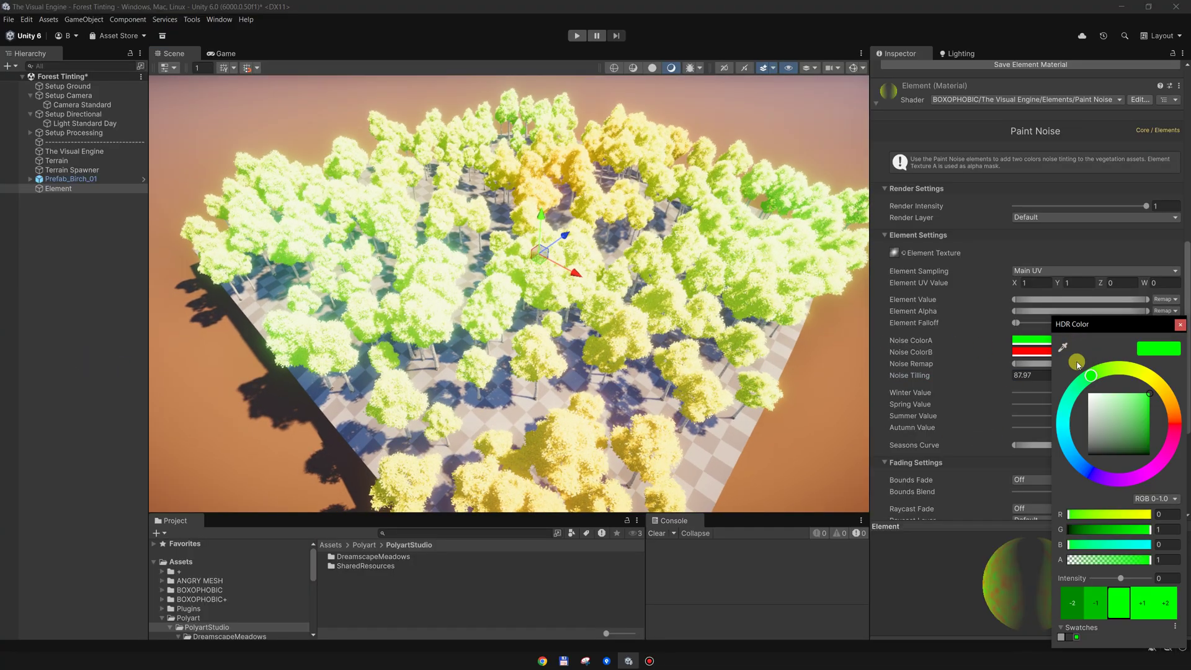
pyautogui.moveTo(1138, 414); pyautogui.dragTo(1163, 432)
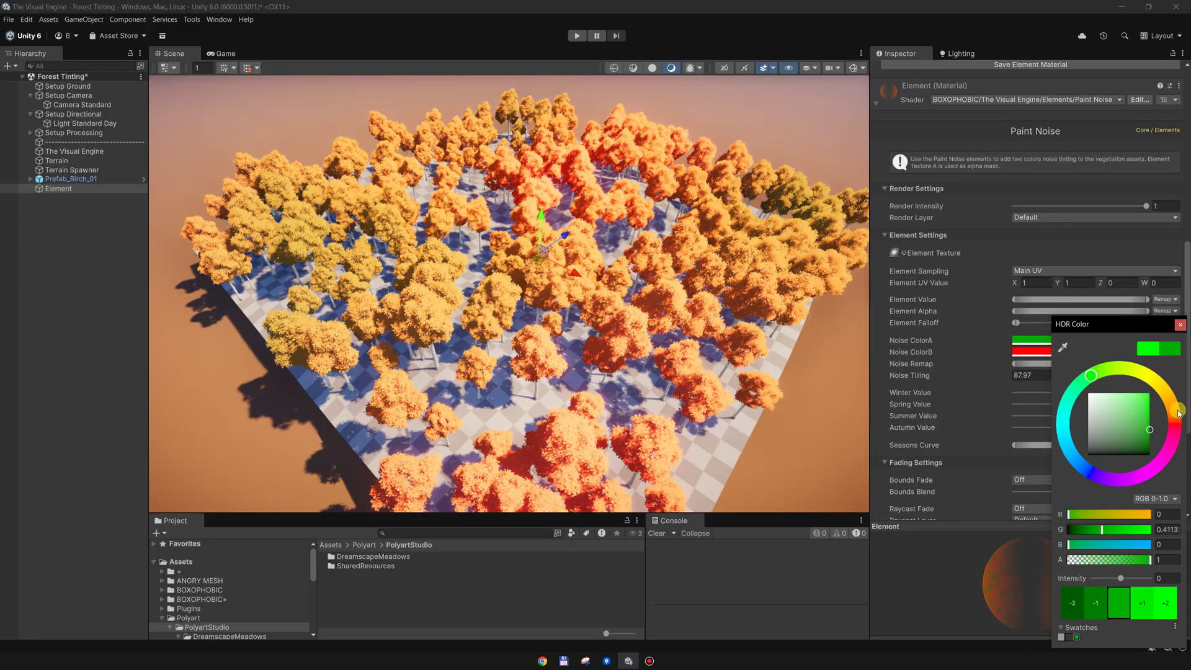
pyautogui.click(1180, 325)
pyautogui.click(1109, 352)
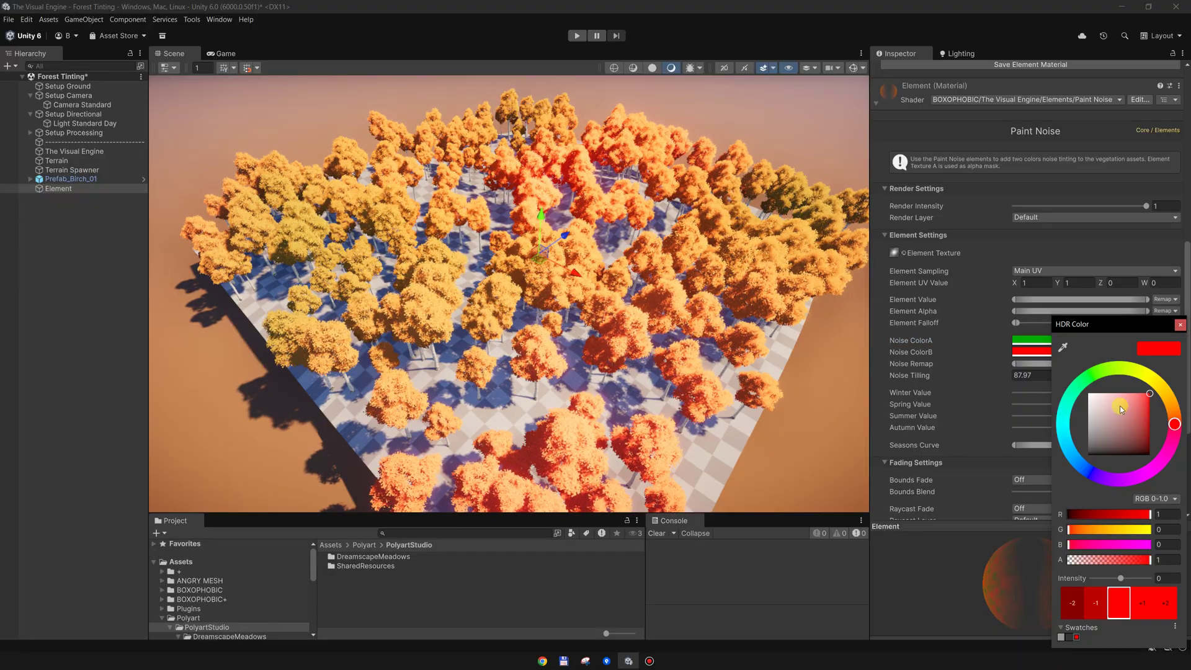
pyautogui.click(1025, 371)
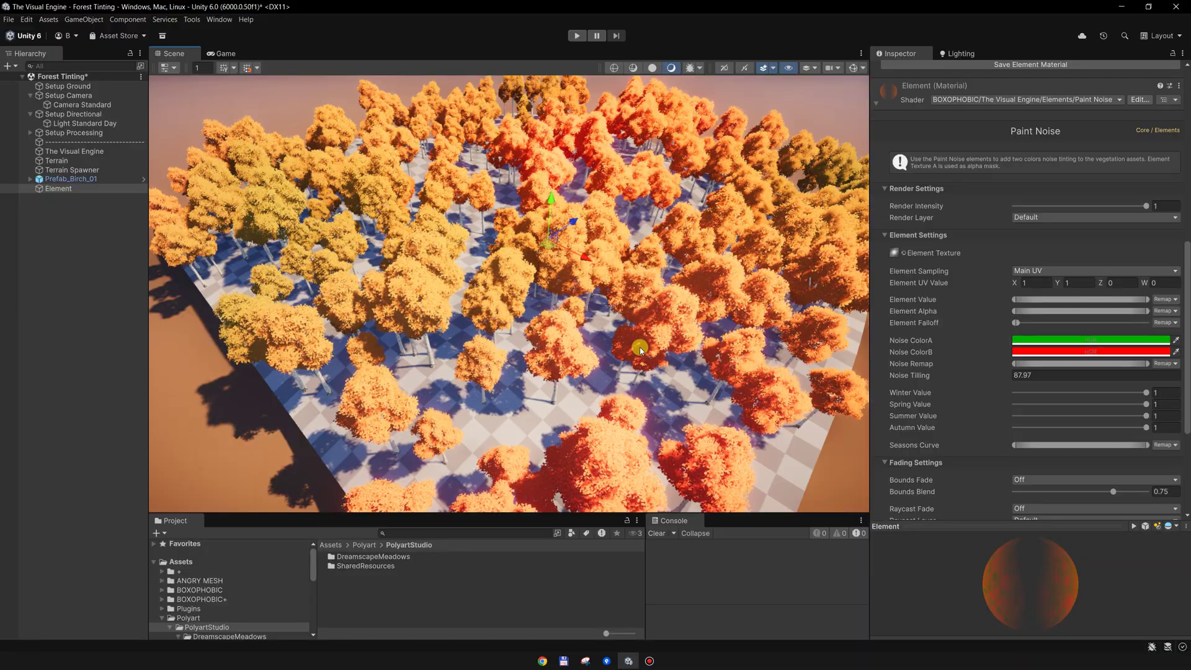
pyautogui.moveTo(639, 348)
pyautogui.mouseDown(button='middle')
pyautogui.moveTo(639, 329)
pyautogui.moveTo(649, 337)
pyautogui.moveTo(617, 339)
pyautogui.mouseUp(button='middle')
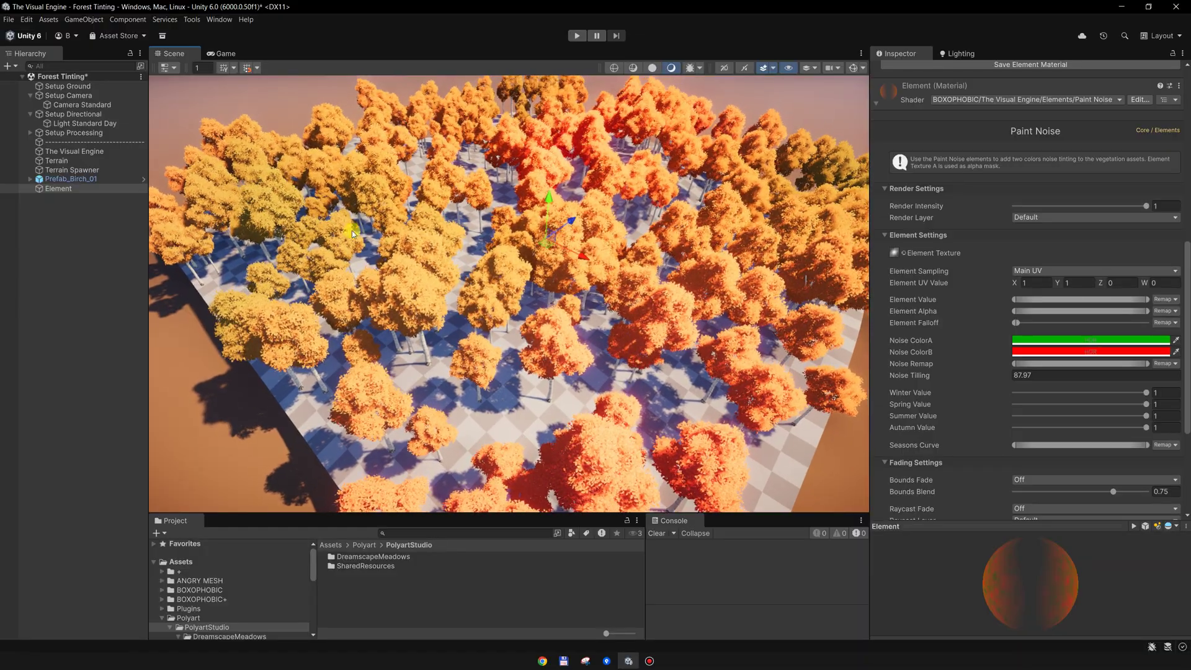
pyautogui.moveTo(739, 133); pyautogui.dragTo(744, 276, button='right')
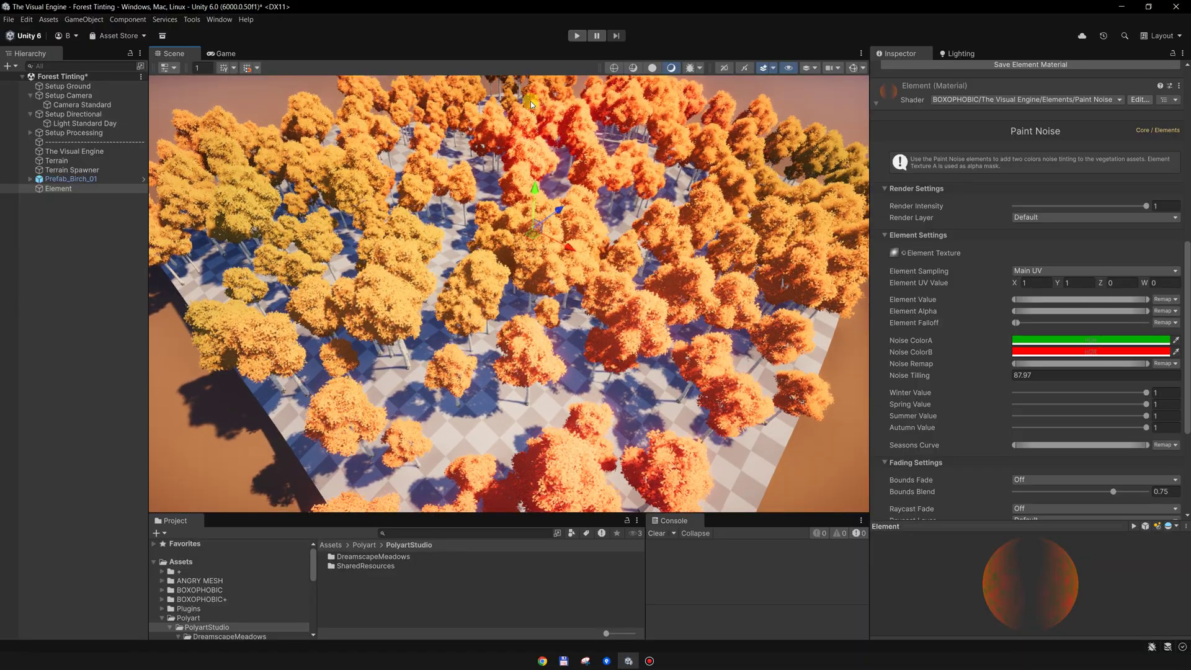
pyautogui.keyDown('alt'); pyautogui.moveTo(531, 104); pyautogui.dragTo(687, 216); pyautogui.keyUp('alt')
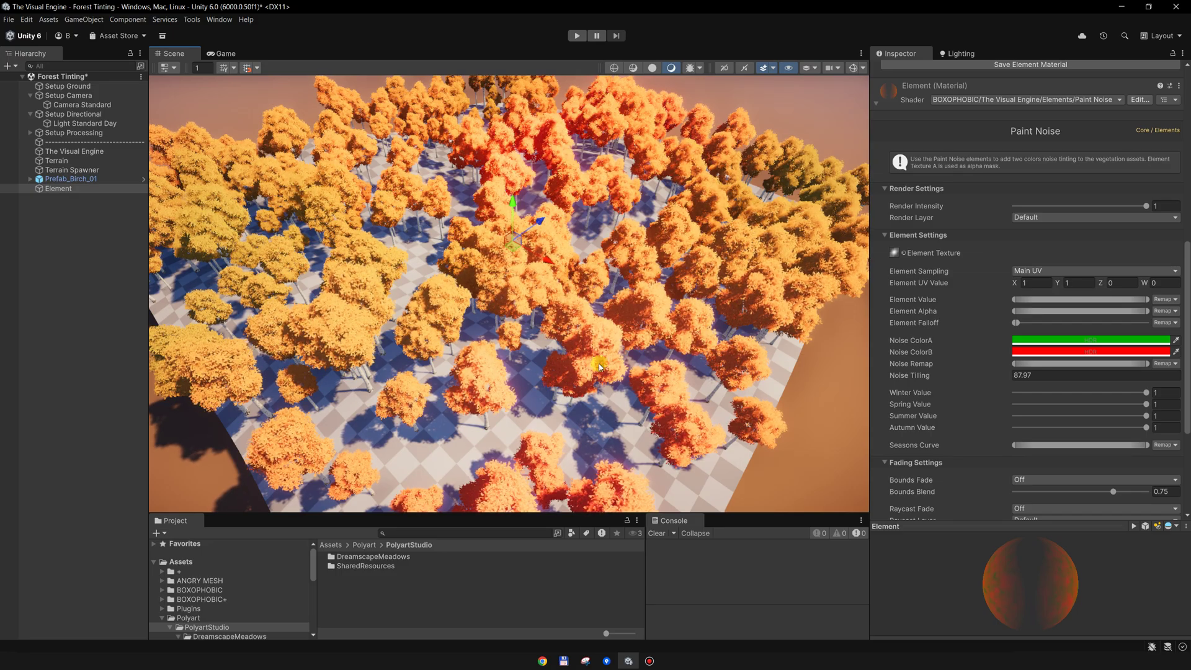
pyautogui.keyDown('alt'); pyautogui.moveTo(599, 366); pyautogui.dragTo(573, 326); pyautogui.keyUp('alt')
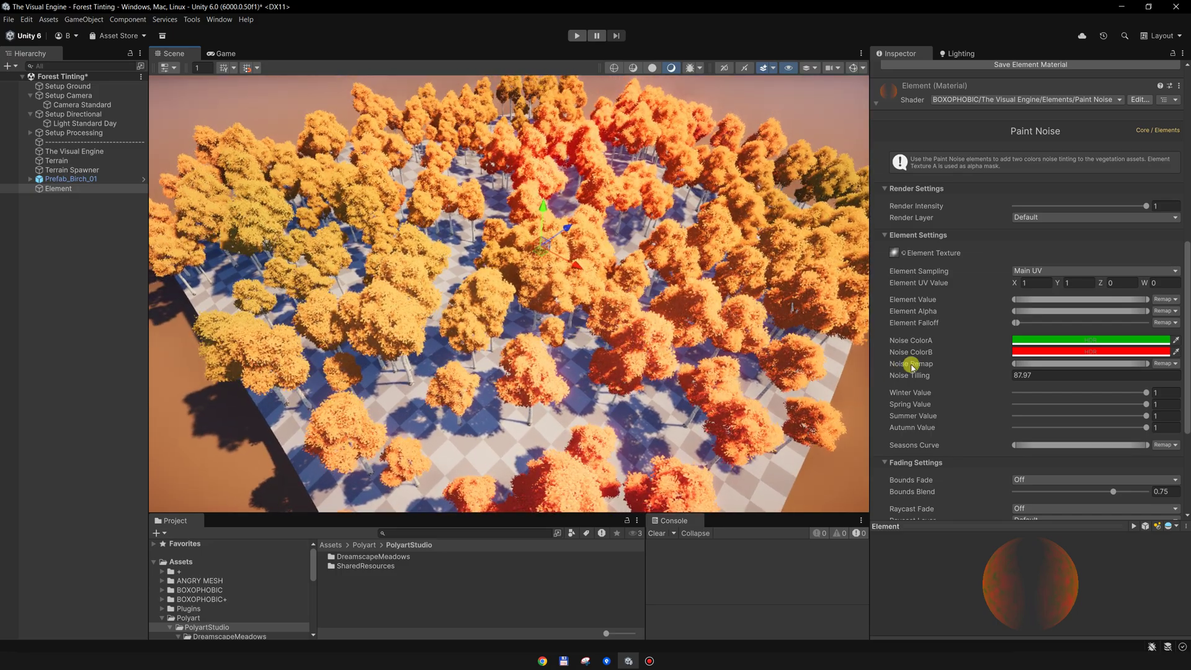
pyautogui.keyDown('alt'); pyautogui.moveTo(798, 333); pyautogui.dragTo(608, 326); pyautogui.keyUp('alt')
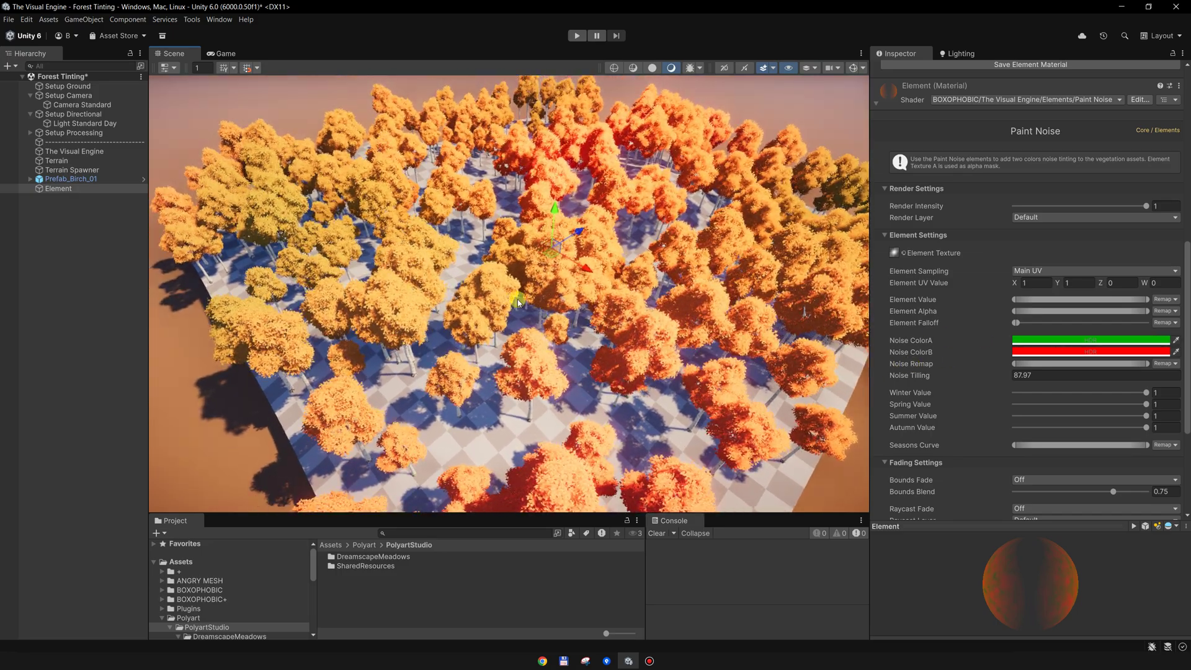
# - Brighten the element's Noise ColorA to a green with G about 0.61
pyautogui.click(1102, 352)
pyautogui.moveTo(1138, 416); pyautogui.dragTo(1155, 421)
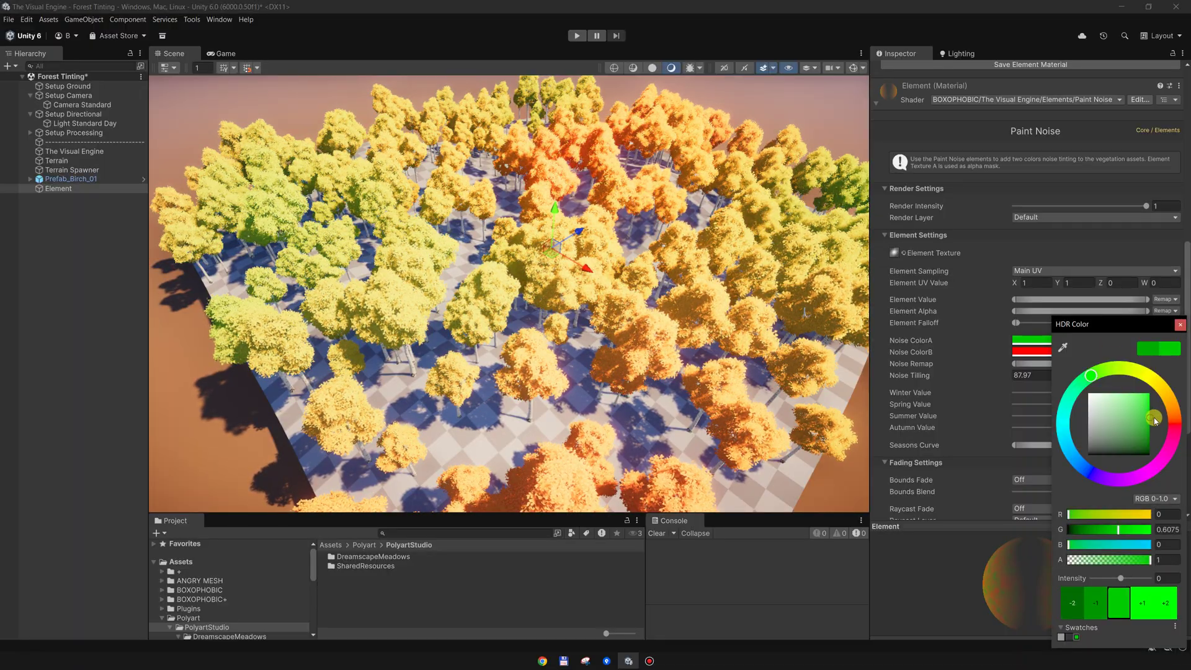
pyautogui.click(1179, 327)
# - Change Noise ColorB to a muted dark green, about R 0.13, G 0.25, B 0.09, and narrow the Noise Remap range around its middle
pyautogui.click(1115, 353)
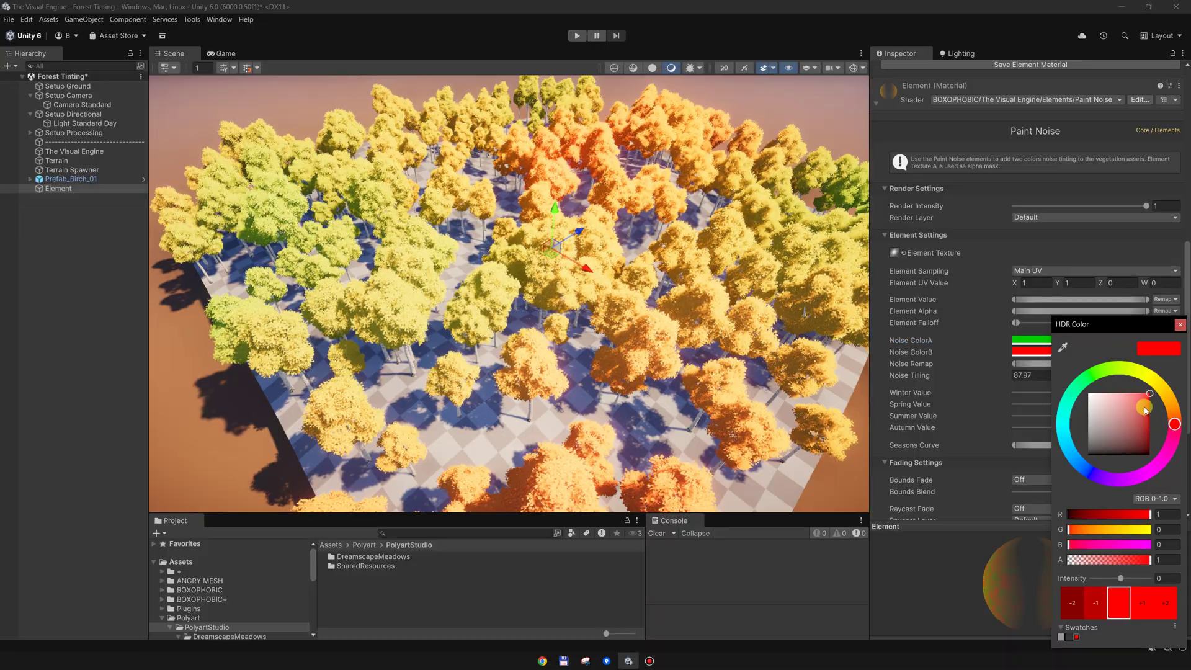
pyautogui.moveTo(1115, 369); pyautogui.dragTo(1104, 371)
pyautogui.moveTo(1138, 424)
pyautogui.mouseDown()
pyautogui.moveTo(1155, 436)
pyautogui.moveTo(1125, 443)
pyautogui.mouseUp()
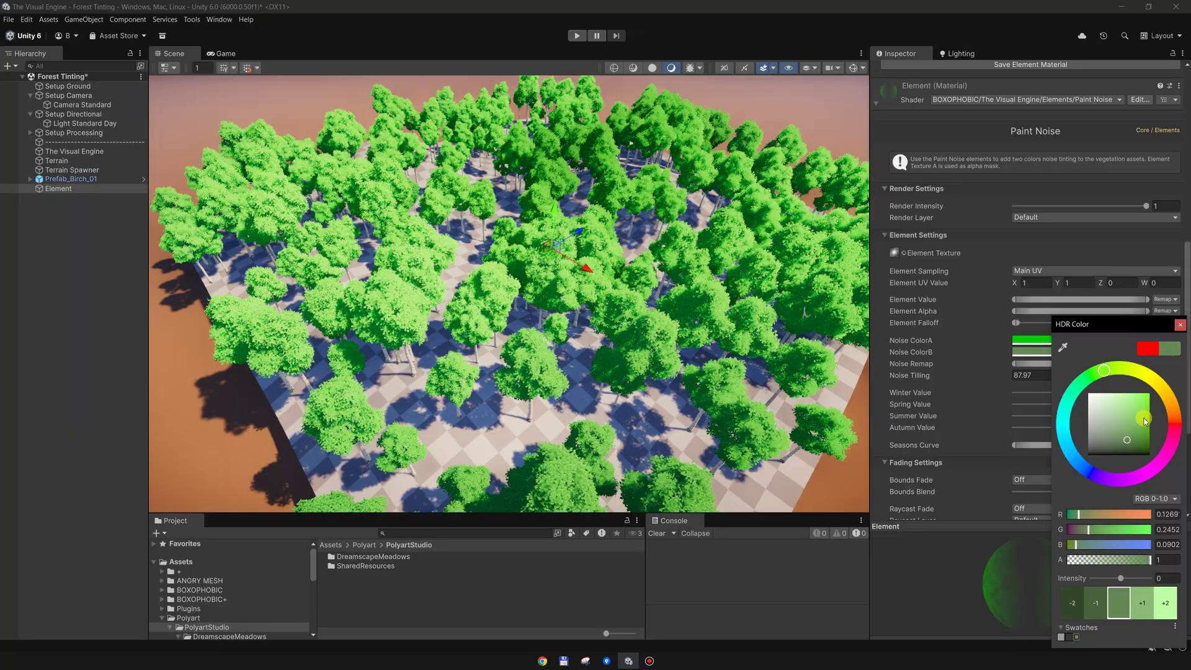
pyautogui.click(1179, 327)
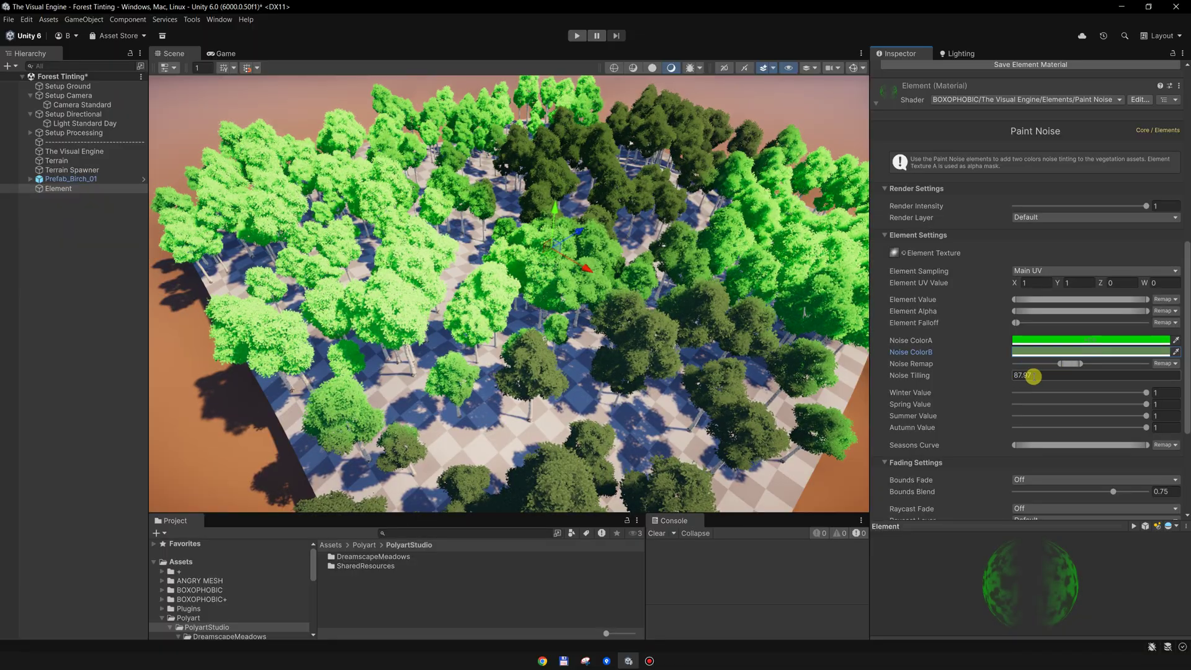
# - Set the Noise Tiling to 211.1 and lighten Noise ColorB to about R 0.21, G 0.41, B 0.16
pyautogui.moveTo(991, 378); pyautogui.dragTo(1048, 380)
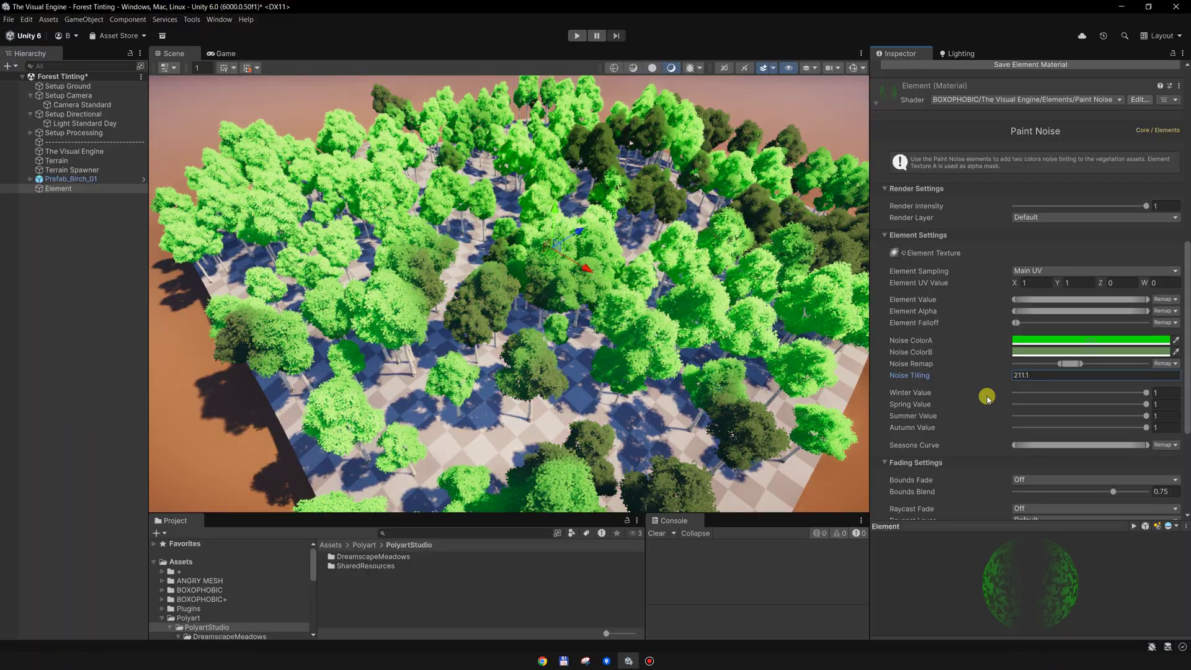
pyautogui.click(1144, 352)
pyautogui.moveTo(1127, 434); pyautogui.dragTo(1126, 432)
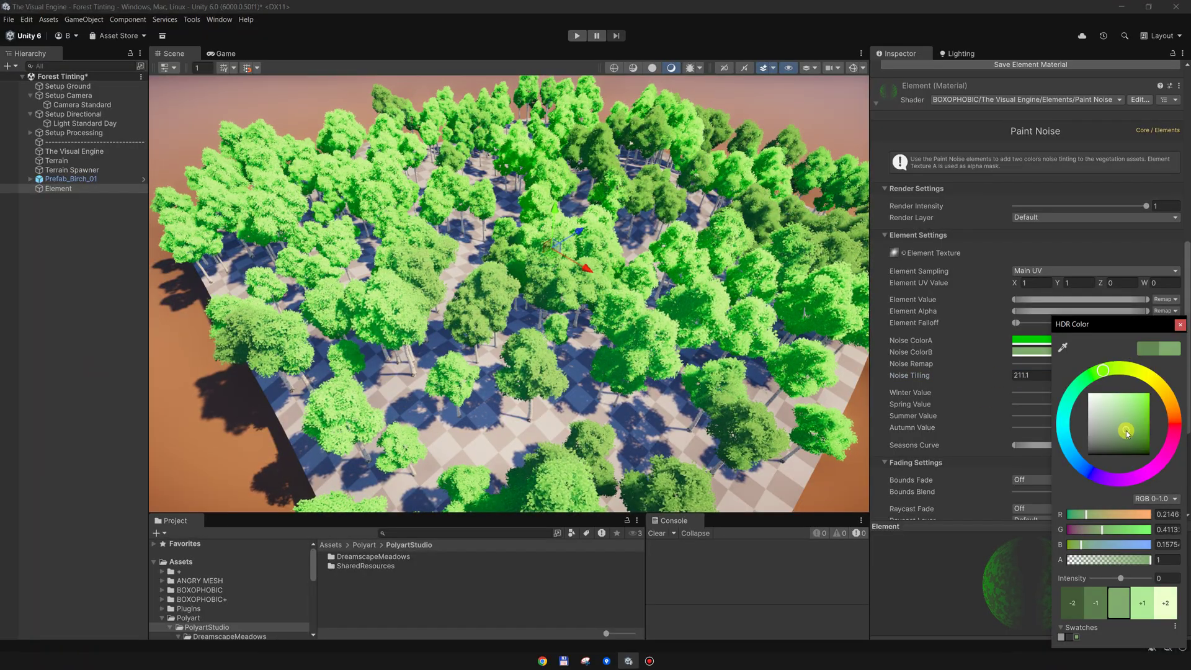
pyautogui.click(1182, 326)
# - Change Noise ColorA to a muted yellowish green, about R 0.30, G 0.46, B 0.13
pyautogui.click(1137, 341)
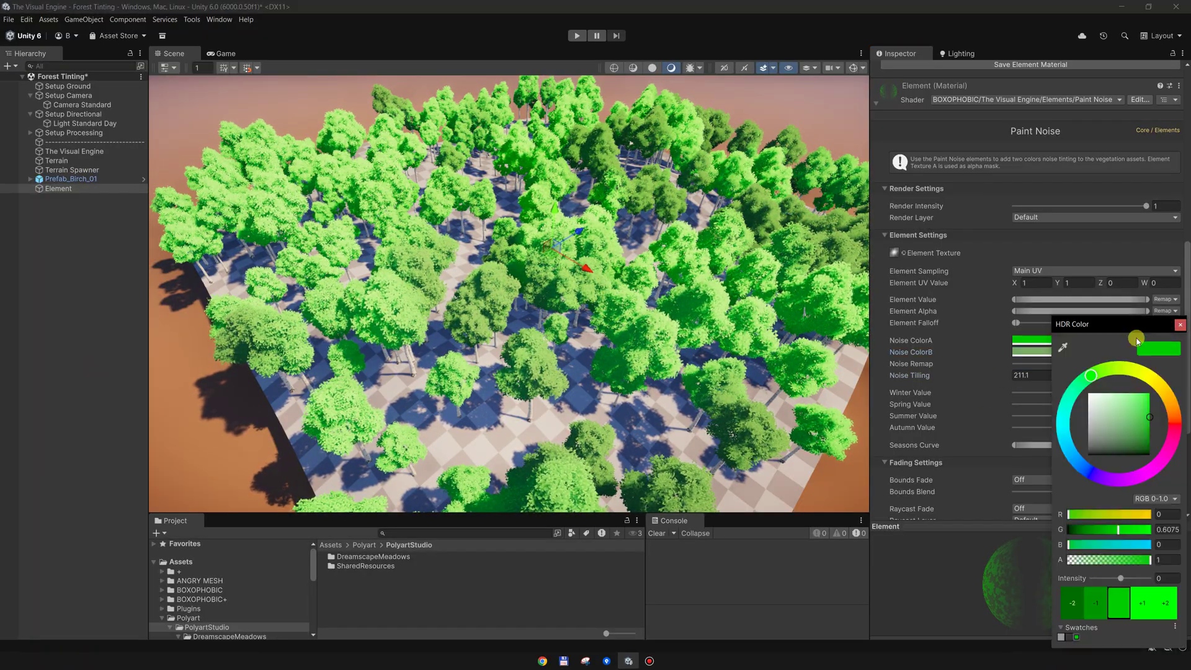
pyautogui.moveTo(1126, 409); pyautogui.dragTo(1128, 432)
pyautogui.click(1119, 367)
pyautogui.click(1180, 324)
# - Shift Noise ColorB to a muted yellow hue
pyautogui.click(1125, 352)
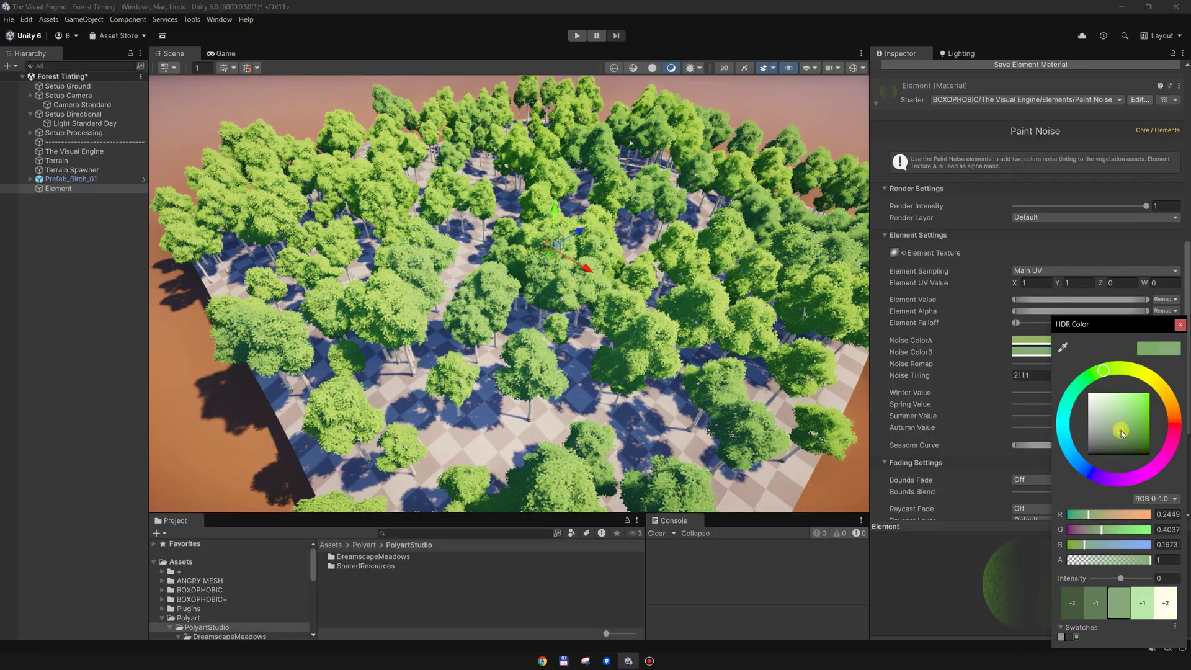
pyautogui.moveTo(1145, 378); pyautogui.dragTo(1155, 386)
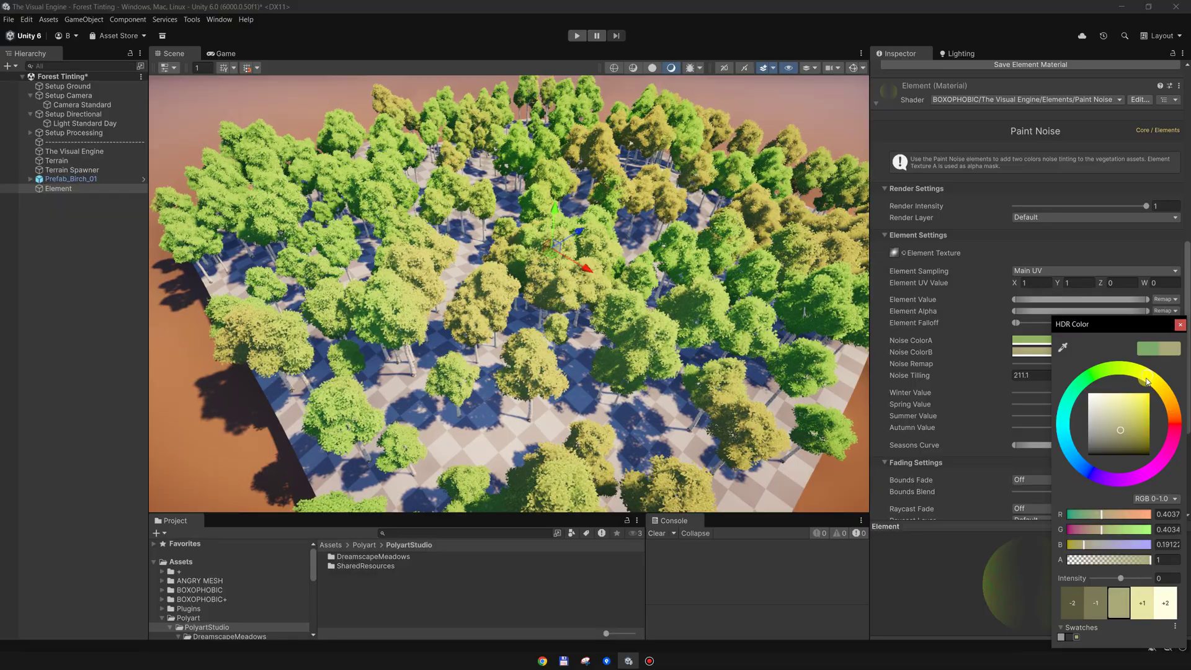
pyautogui.click(1180, 325)
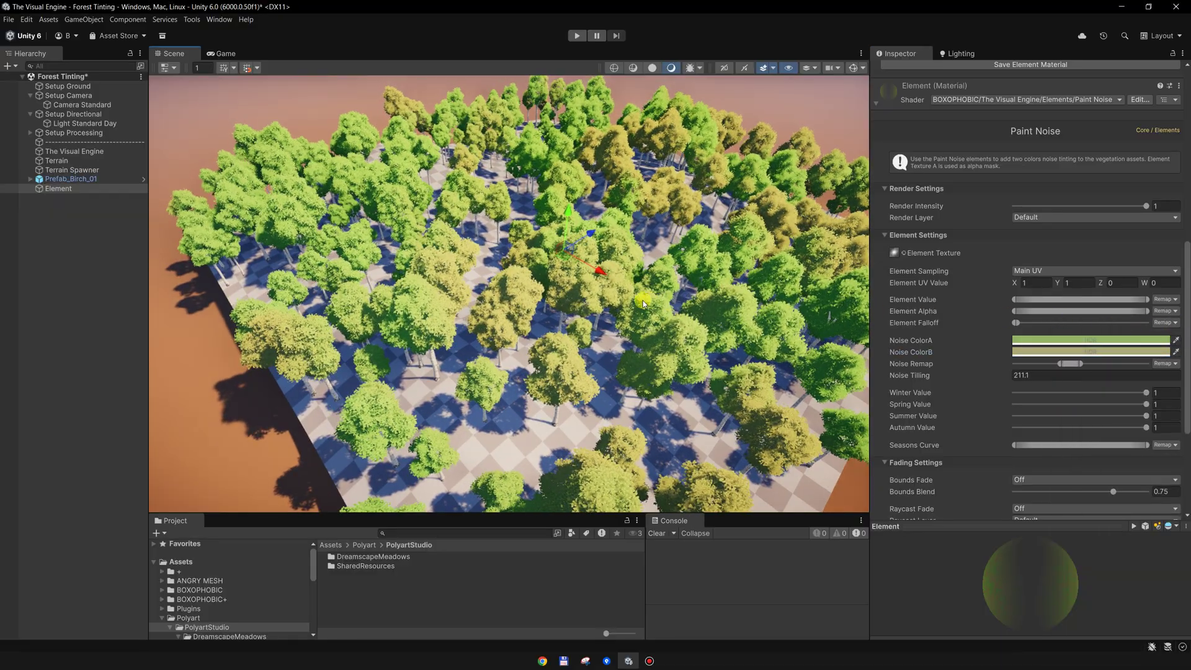
# - Raise the element slightly above the terrain to Y -2.5
pyautogui.keyDown('alt'); pyautogui.moveTo(642, 304); pyautogui.dragTo(635, 317); pyautogui.keyUp('alt')
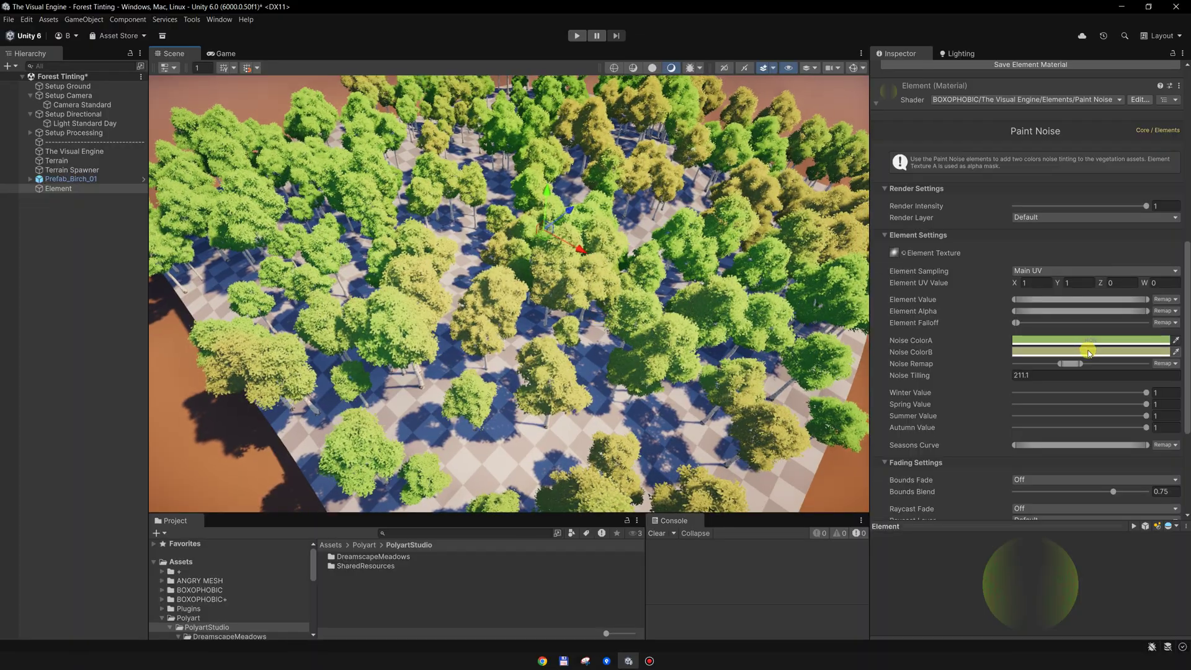
pyautogui.keyDown('alt'); pyautogui.moveTo(709, 345); pyautogui.dragTo(554, 353); pyautogui.keyUp('alt')
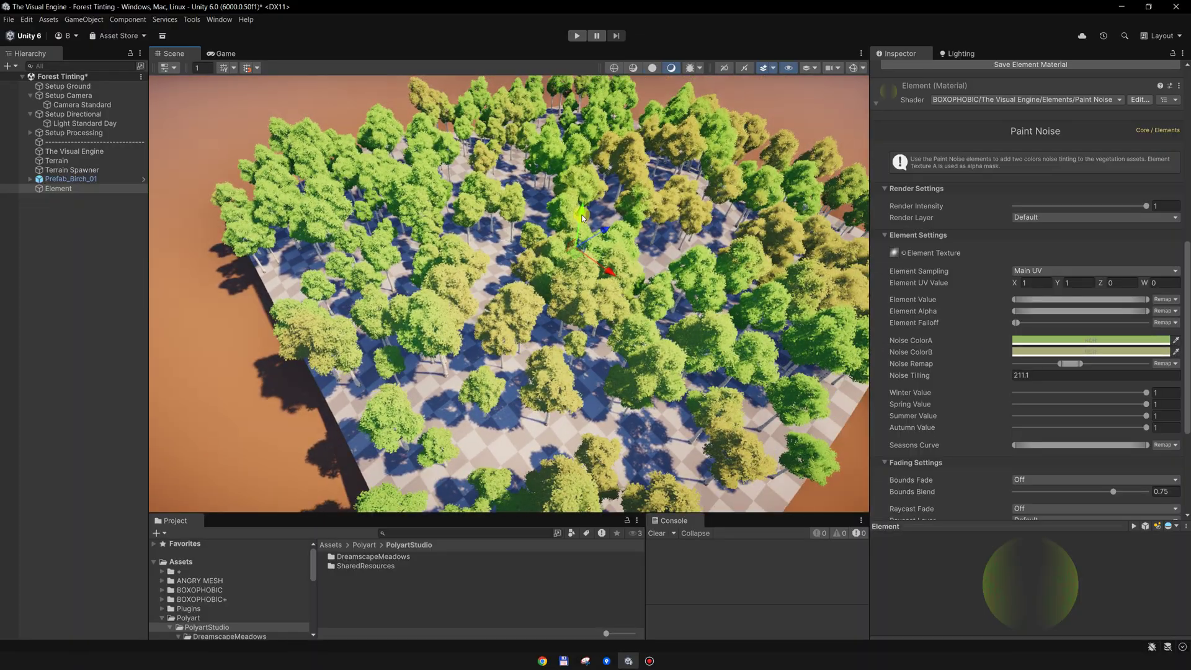
pyautogui.moveTo(583, 217)
pyautogui.mouseDown()
pyautogui.moveTo(590, 168)
pyautogui.moveTo(588, 214)
pyautogui.mouseUp()
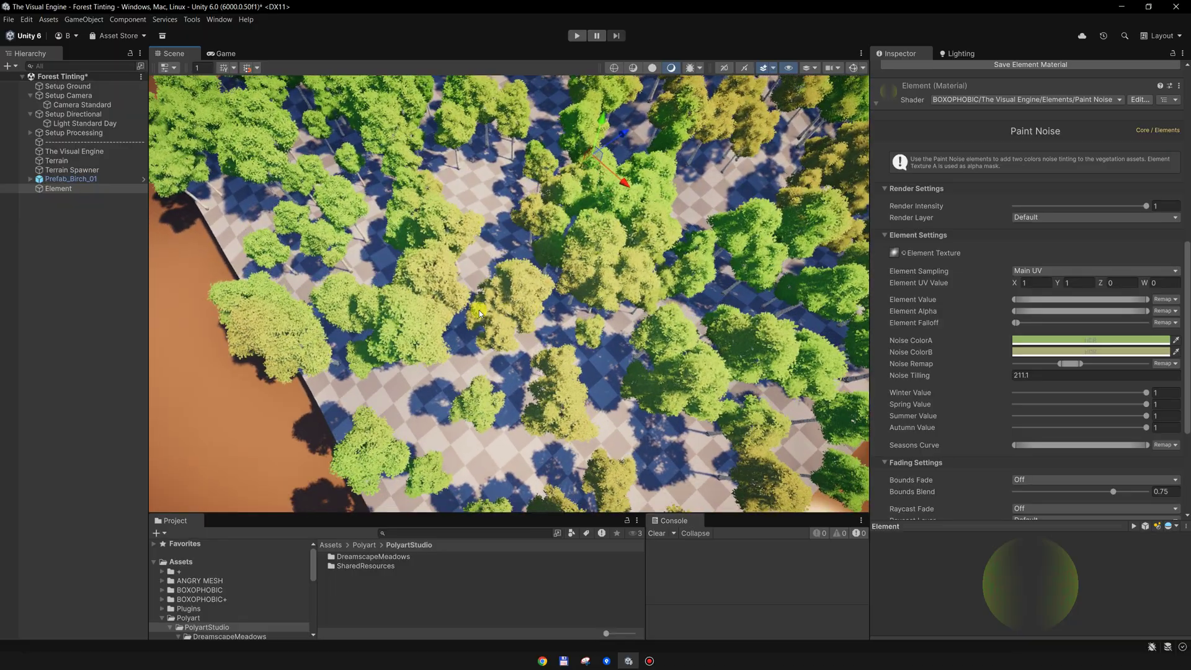
# - Make Noise ColorB a darker, more saturated yellow
pyautogui.scroll(2, 479, 314)
pyautogui.moveTo(479, 314); pyautogui.dragTo(540, 325, button='middle')
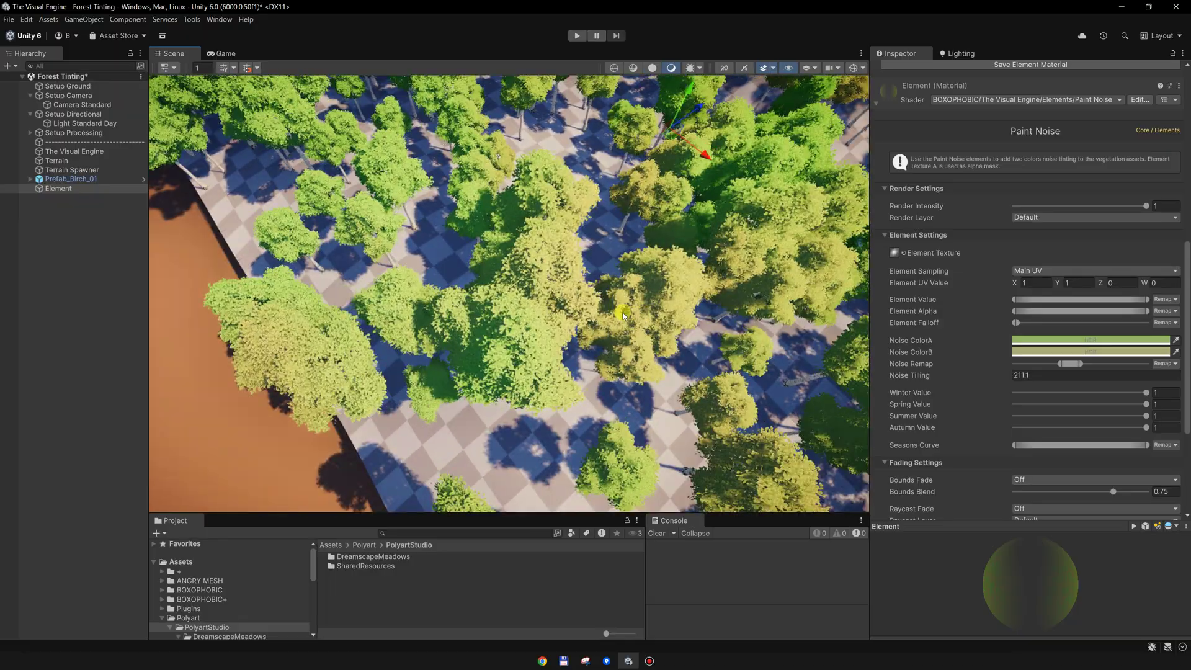
pyautogui.scroll(4, 539, 324)
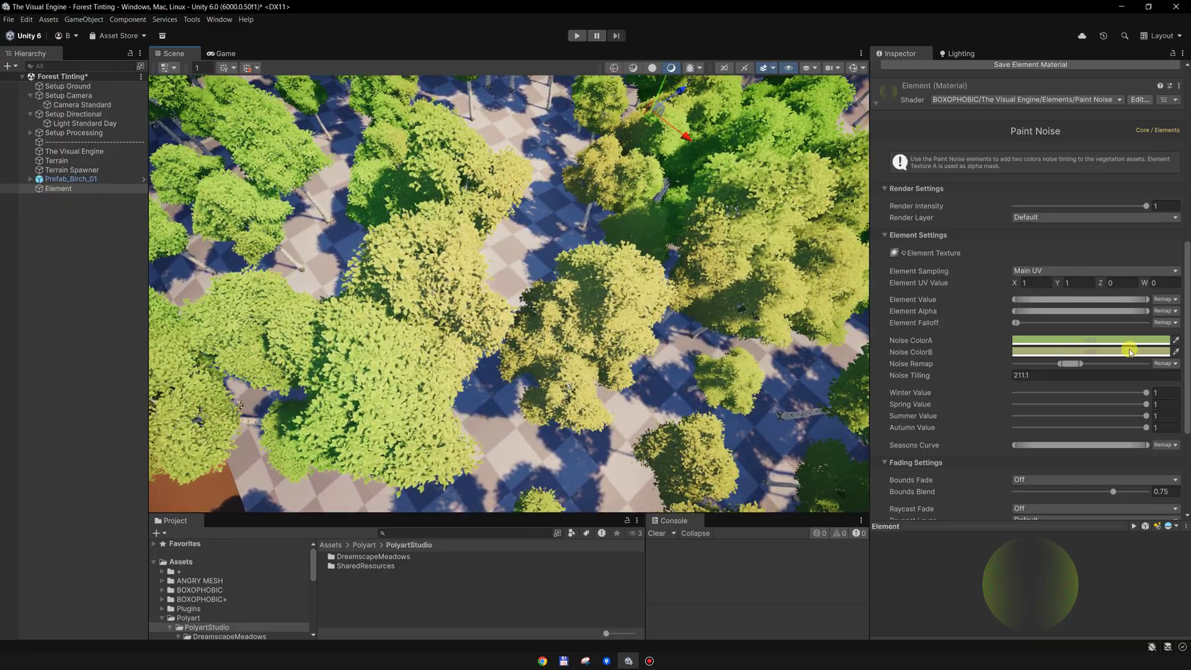
pyautogui.click(1117, 352)
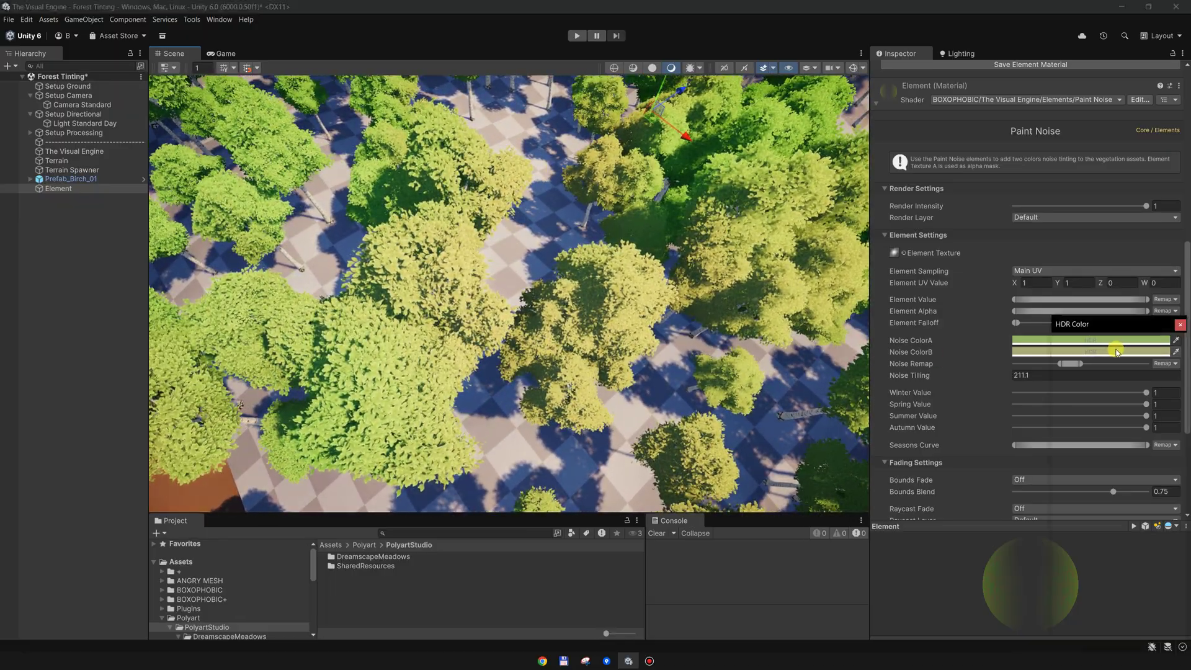
pyautogui.moveTo(1131, 434); pyautogui.dragTo(1144, 438)
pyautogui.moveTo(1147, 376)
pyautogui.mouseDown()
pyautogui.moveTo(1157, 384)
pyautogui.moveTo(1150, 378)
pyautogui.mouseUp()
pyautogui.click(1179, 324)
# - Make Noise ColorA a more saturated green
pyautogui.click(1154, 352)
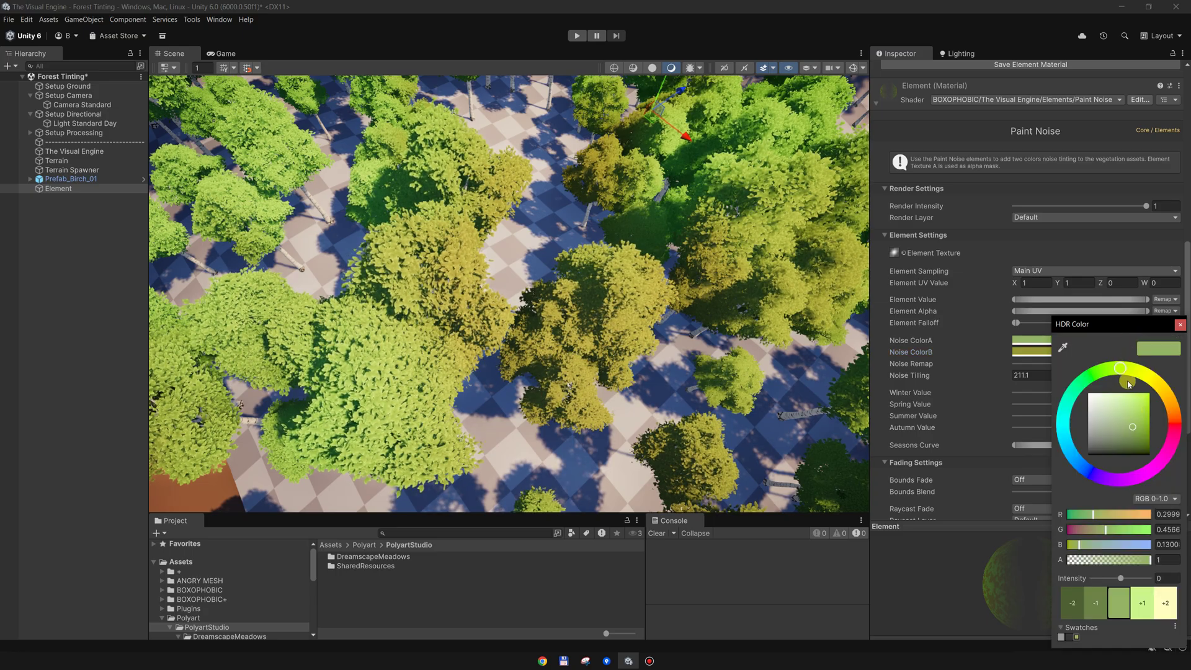
pyautogui.moveTo(1141, 424); pyautogui.dragTo(1142, 432)
pyautogui.click(1179, 325)
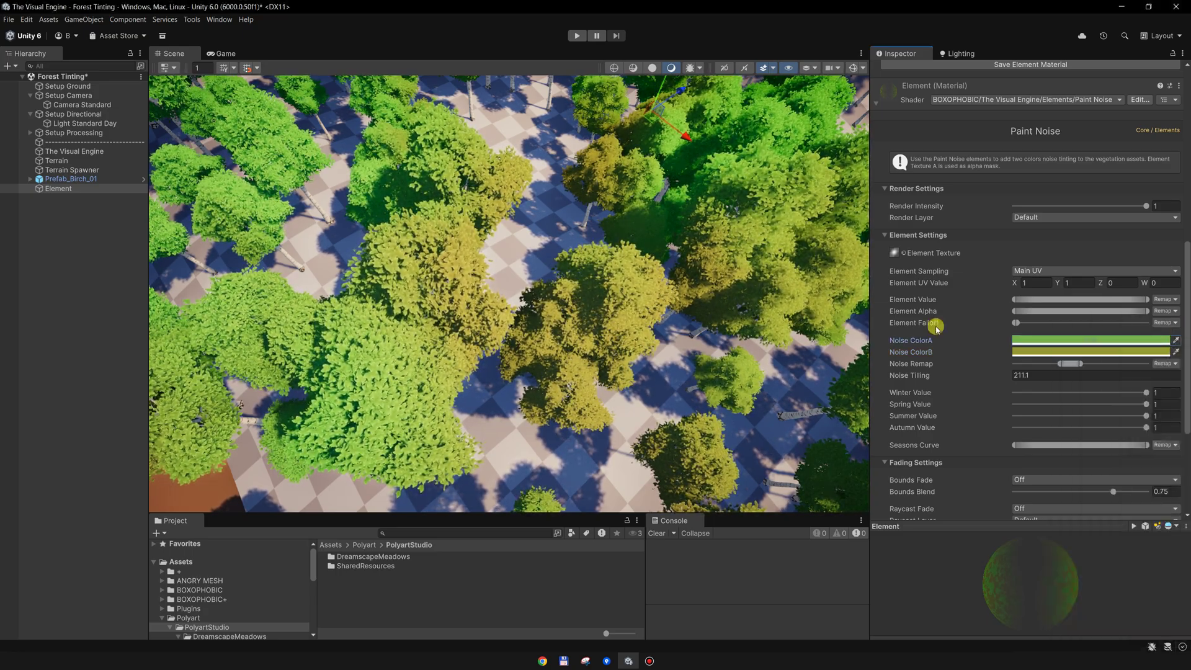
# - Examine up close how the two noise colors blend within individual tree crowns
pyautogui.keyDown('alt'); pyautogui.moveTo(627, 289); pyautogui.dragTo(615, 335); pyautogui.keyUp('alt')
pyautogui.moveTo(419, 279); pyautogui.dragTo(454, 296, button='middle')
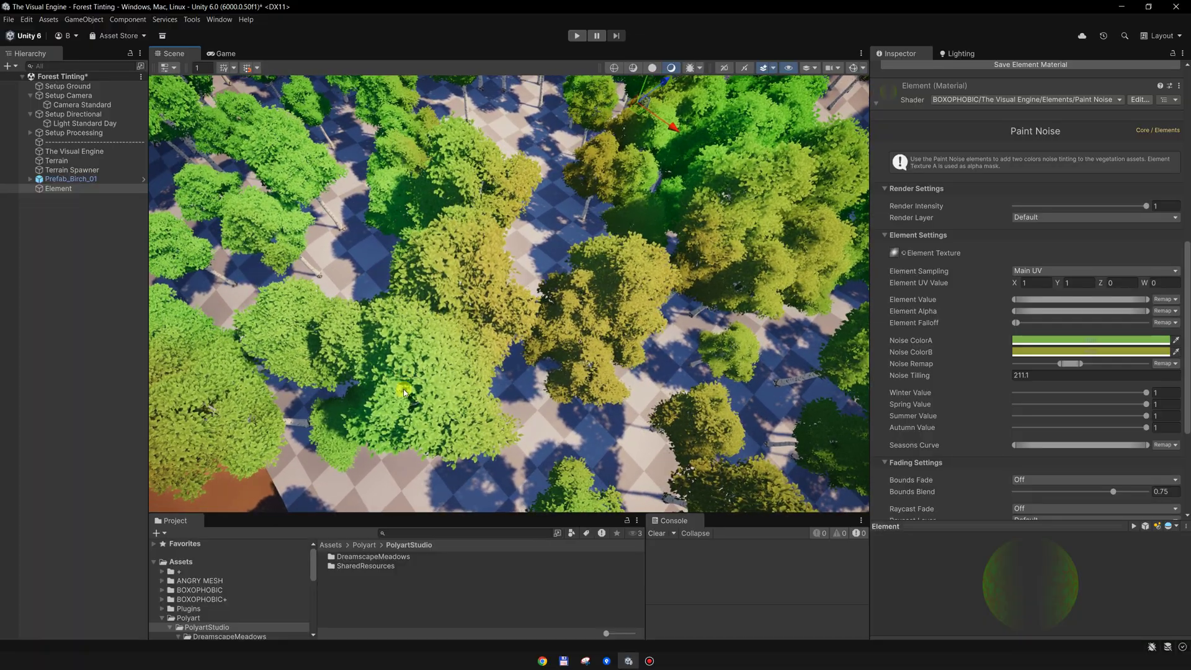
pyautogui.moveTo(404, 367); pyautogui.dragTo(452, 368, button='middle')
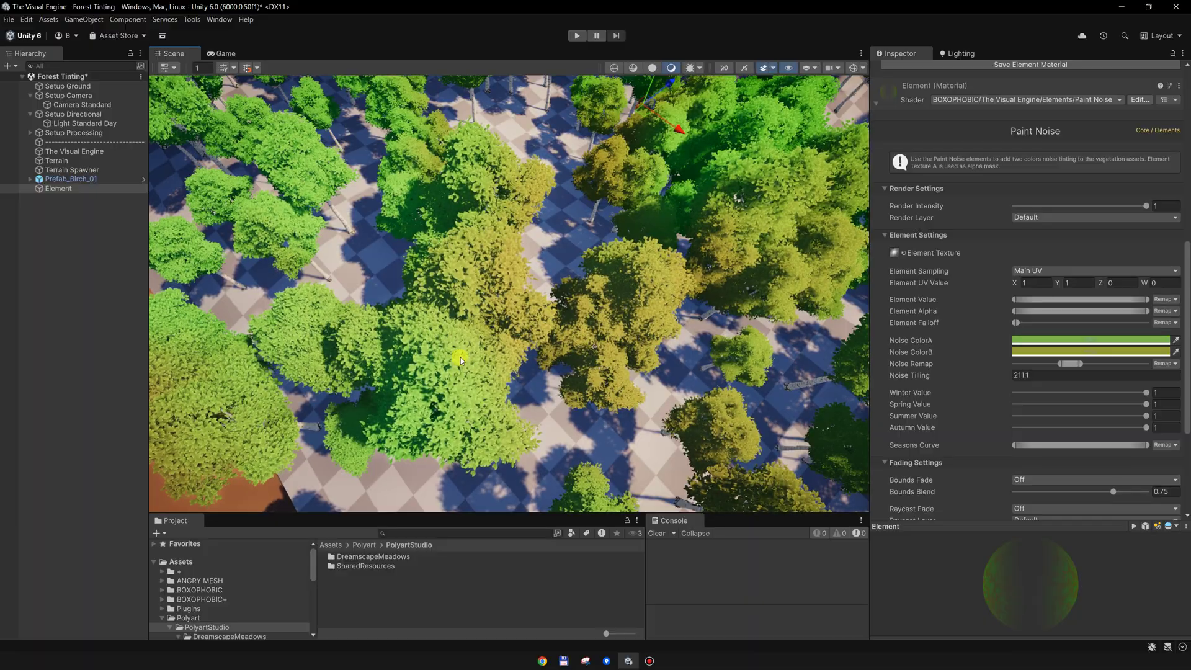
pyautogui.keyDown('alt'); pyautogui.moveTo(537, 401); pyautogui.dragTo(508, 374); pyautogui.keyUp('alt')
pyautogui.moveTo(507, 374); pyautogui.dragTo(456, 312, button='middle')
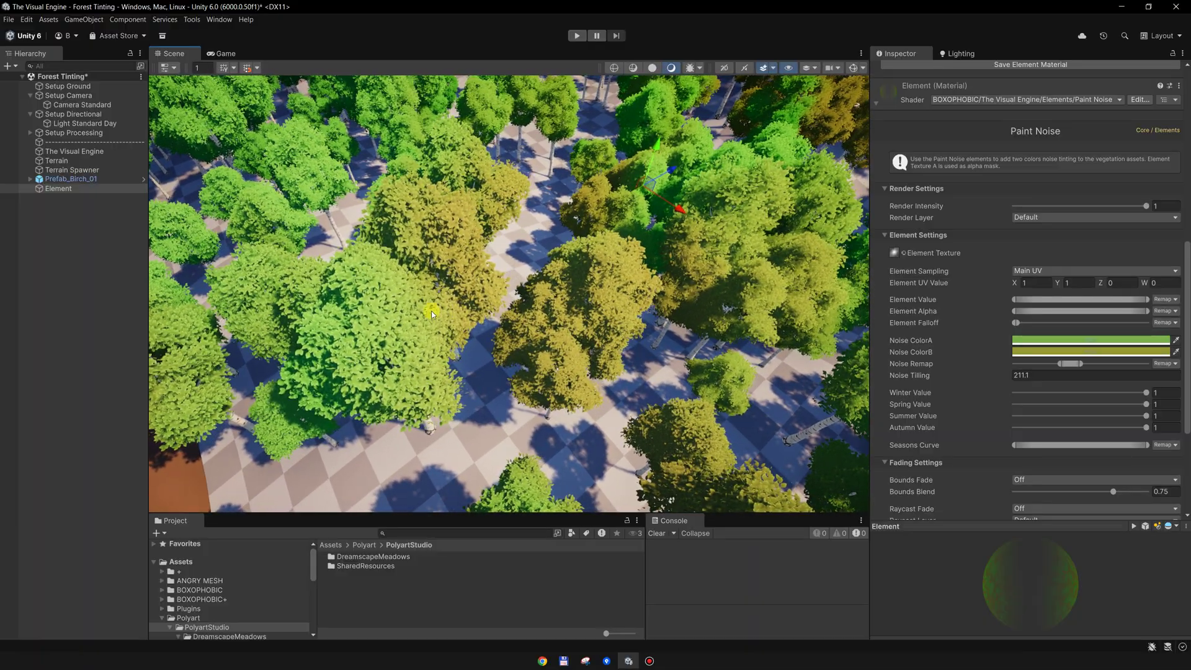
pyautogui.keyDown('alt'); pyautogui.moveTo(435, 311); pyautogui.dragTo(425, 277); pyautogui.keyUp('alt')
pyautogui.scroll(2, 456, 285)
pyautogui.moveTo(426, 277); pyautogui.dragTo(413, 329, button='right')
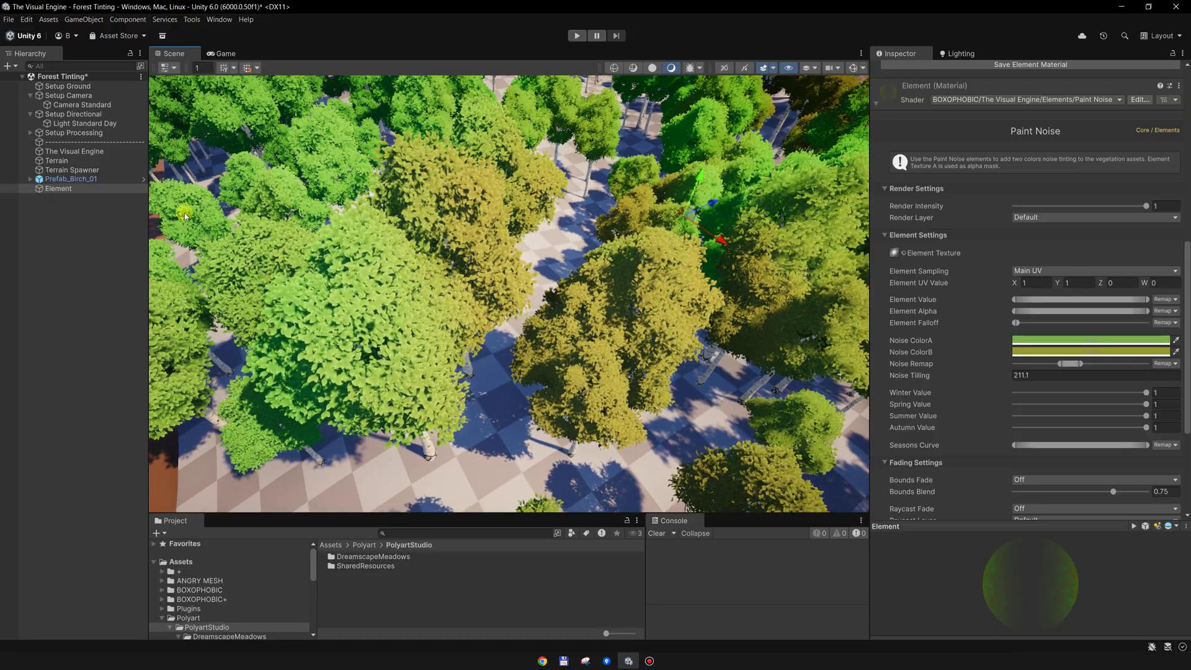
# - Select Birch_01_LOD0 inside Prefab_Birch_01, clear its leaf material's property search and expand the Global Settings
pyautogui.click(30, 179)
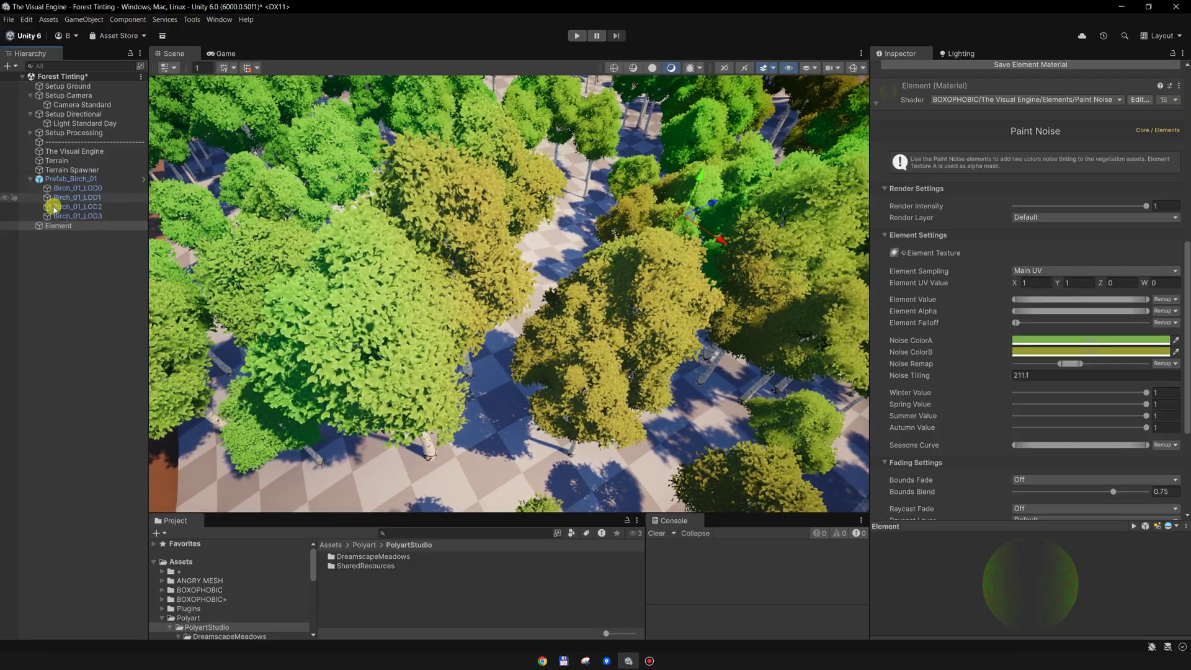
pyautogui.click(96, 189)
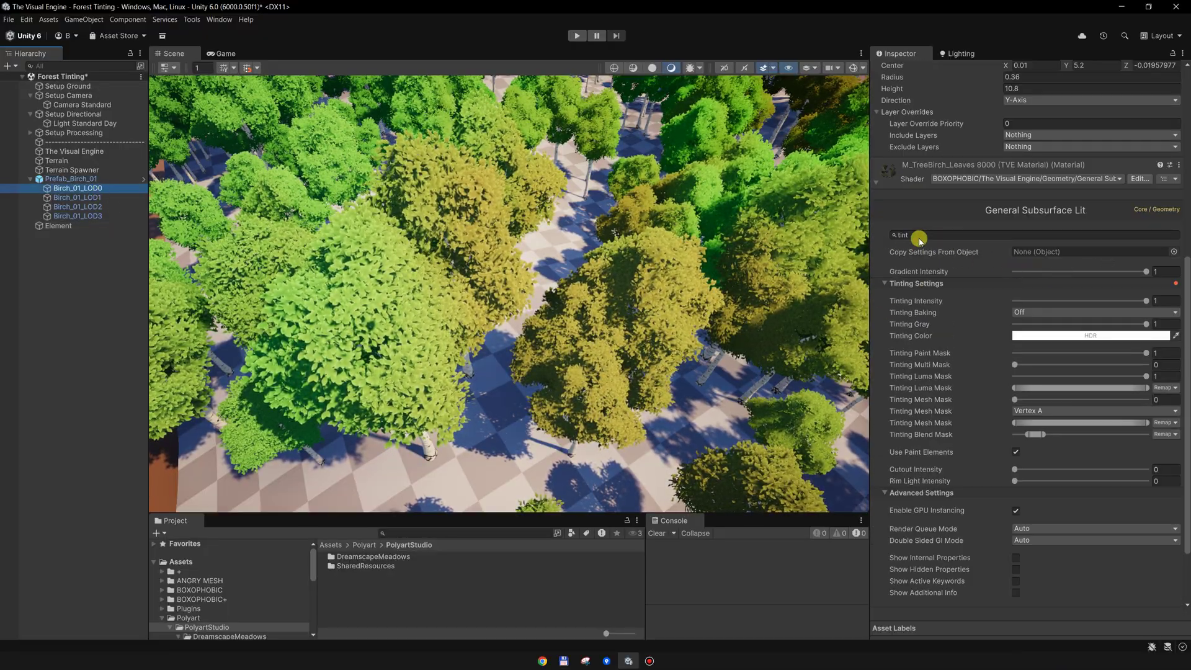
pyautogui.moveTo(920, 237); pyautogui.dragTo(869, 238)
pyautogui.press('BackSpace')
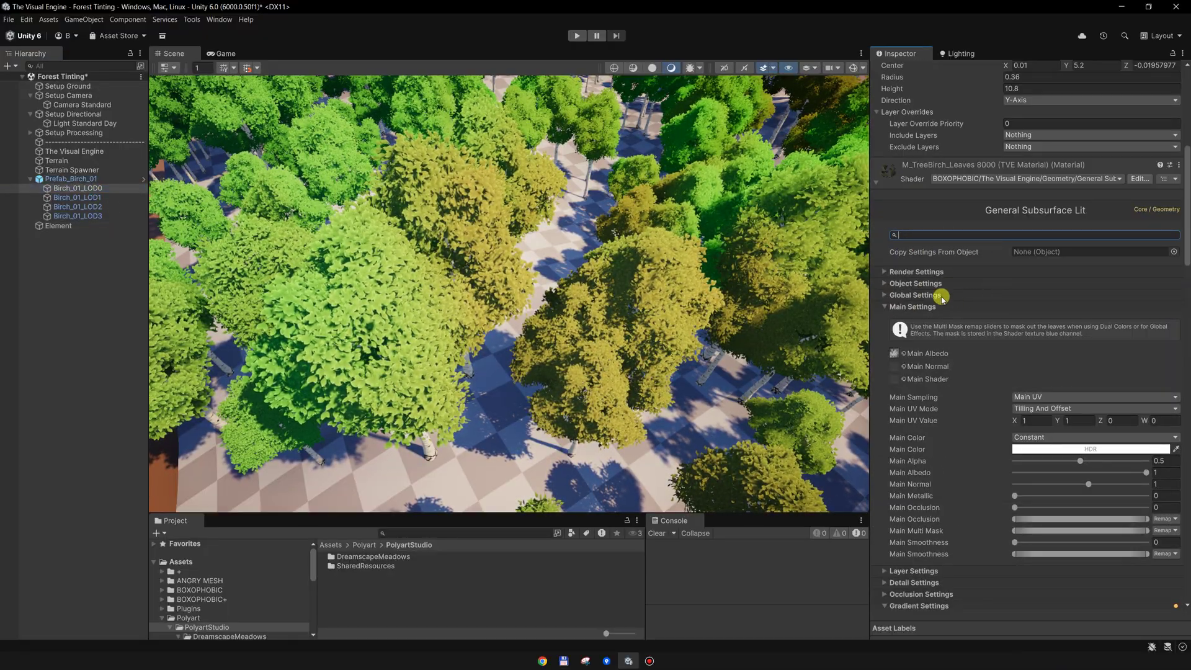
pyautogui.click(936, 296)
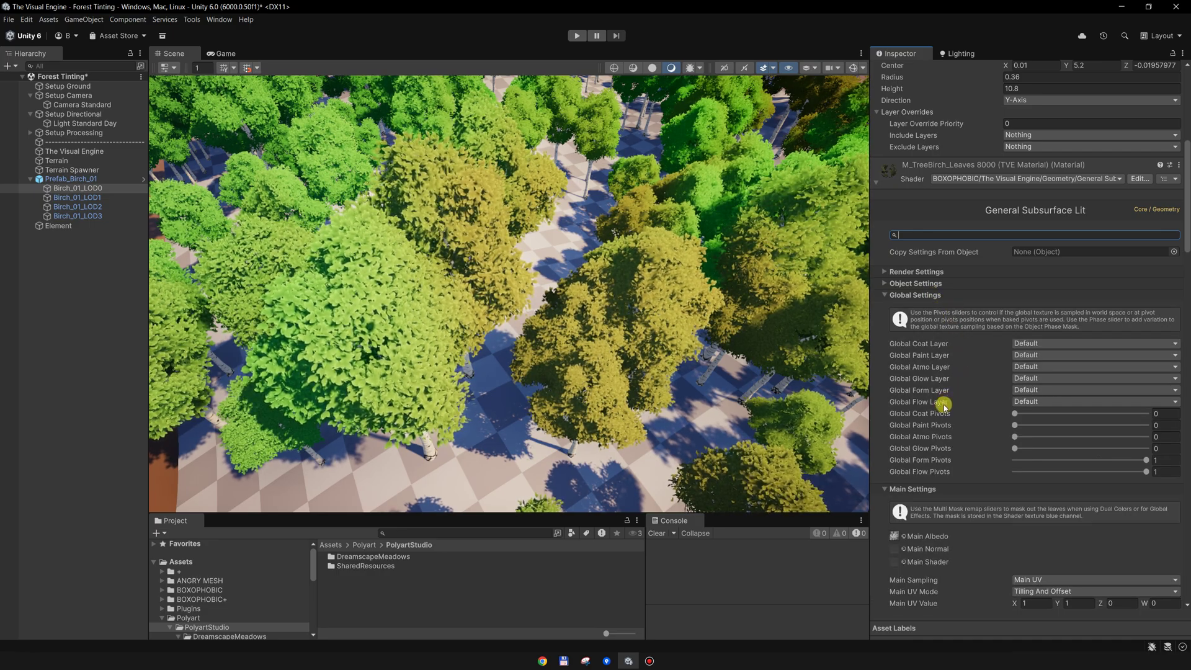
# - Set the leaf material's Global Paint Pivots to 1
pyautogui.scroll(-1, 944, 400)
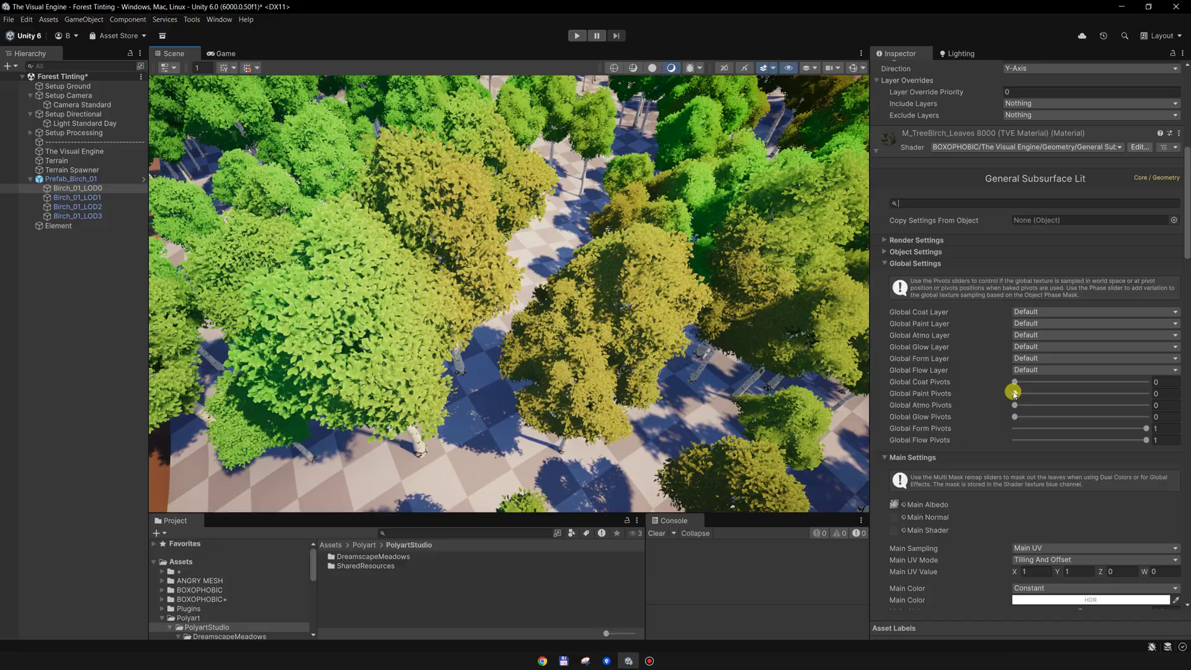
pyautogui.moveTo(670, 314); pyautogui.dragTo(665, 303, button='middle')
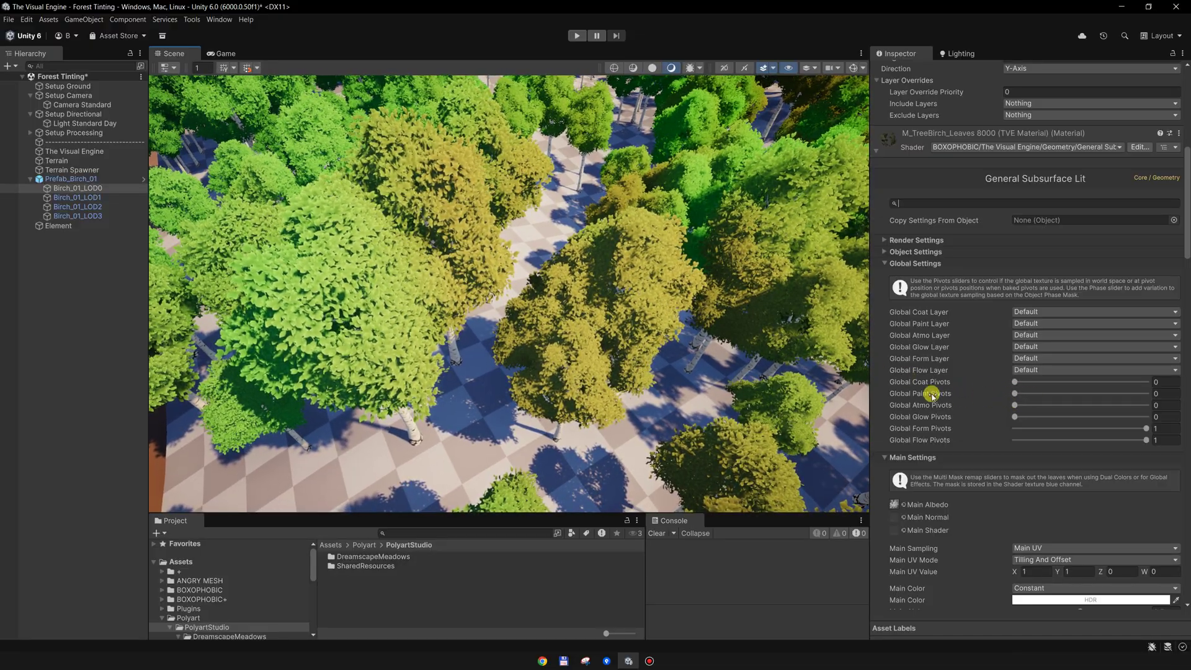
pyautogui.click(1015, 395)
pyautogui.moveTo(1014, 395); pyautogui.dragTo(1172, 394)
# - Check the tinting of whole trees across the forest from above and select the Paint Noise element
pyautogui.scroll(-3, 503, 277)
pyautogui.keyDown('alt'); pyautogui.moveTo(486, 275); pyautogui.dragTo(479, 305); pyautogui.keyUp('alt')
pyautogui.moveTo(478, 306); pyautogui.dragTo(499, 353, button='right')
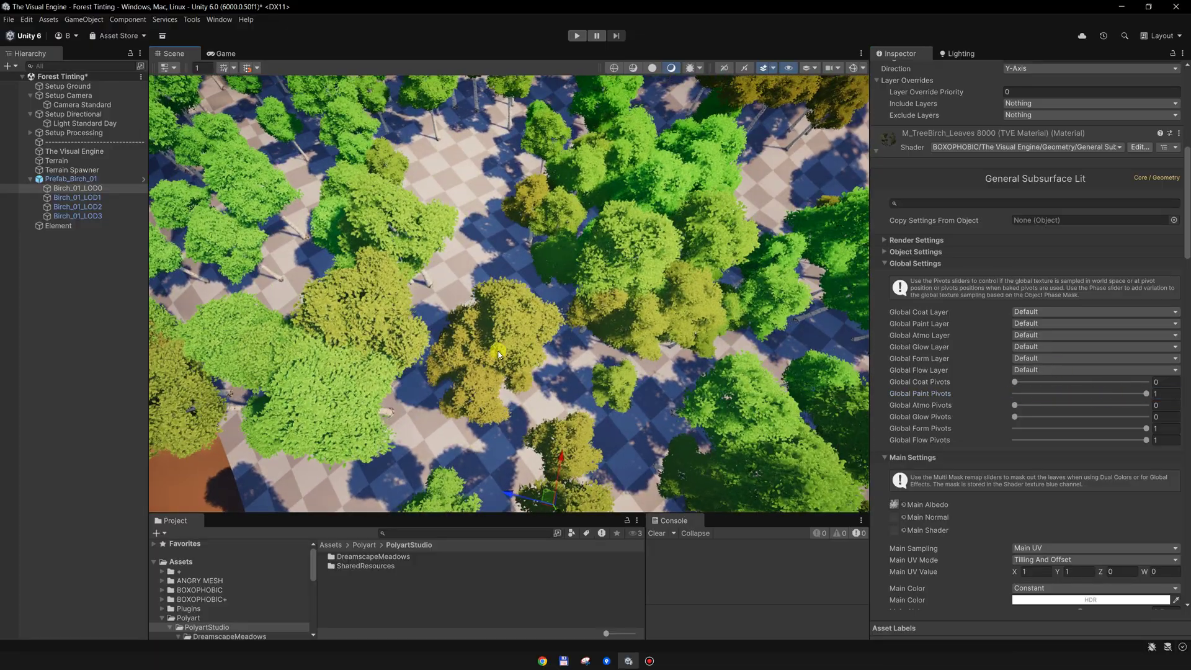
pyautogui.moveTo(699, 269); pyautogui.dragTo(529, 198, button='middle')
pyautogui.scroll(-3, 560, 194)
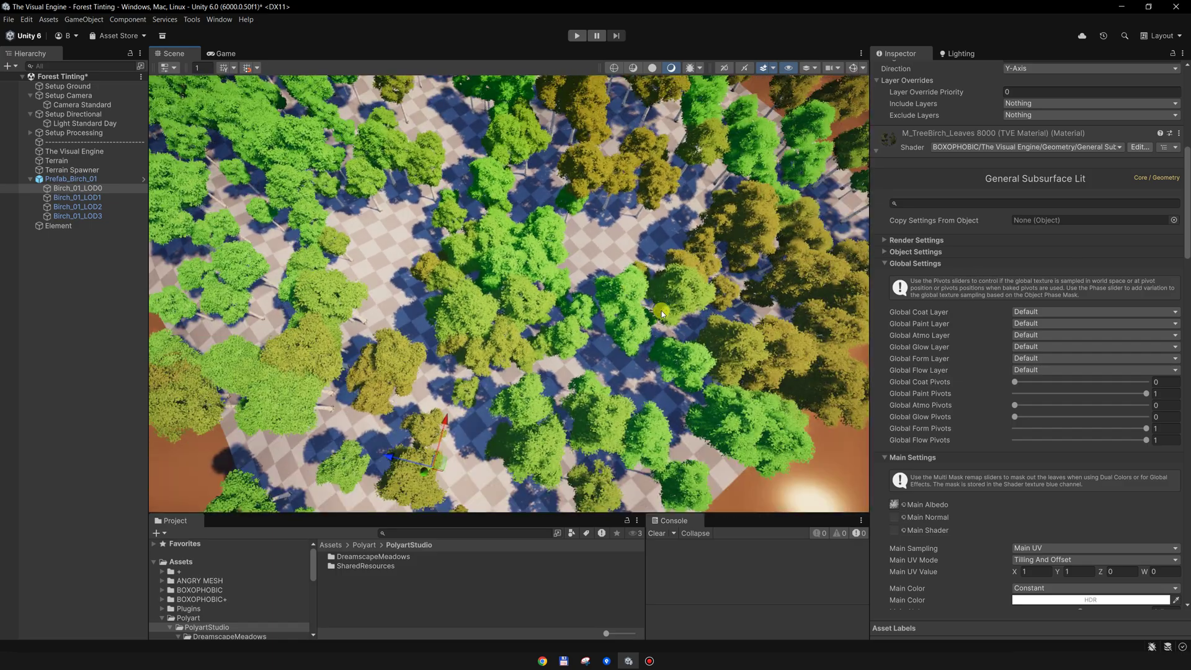
pyautogui.moveTo(661, 311); pyautogui.dragTo(573, 298, button='middle')
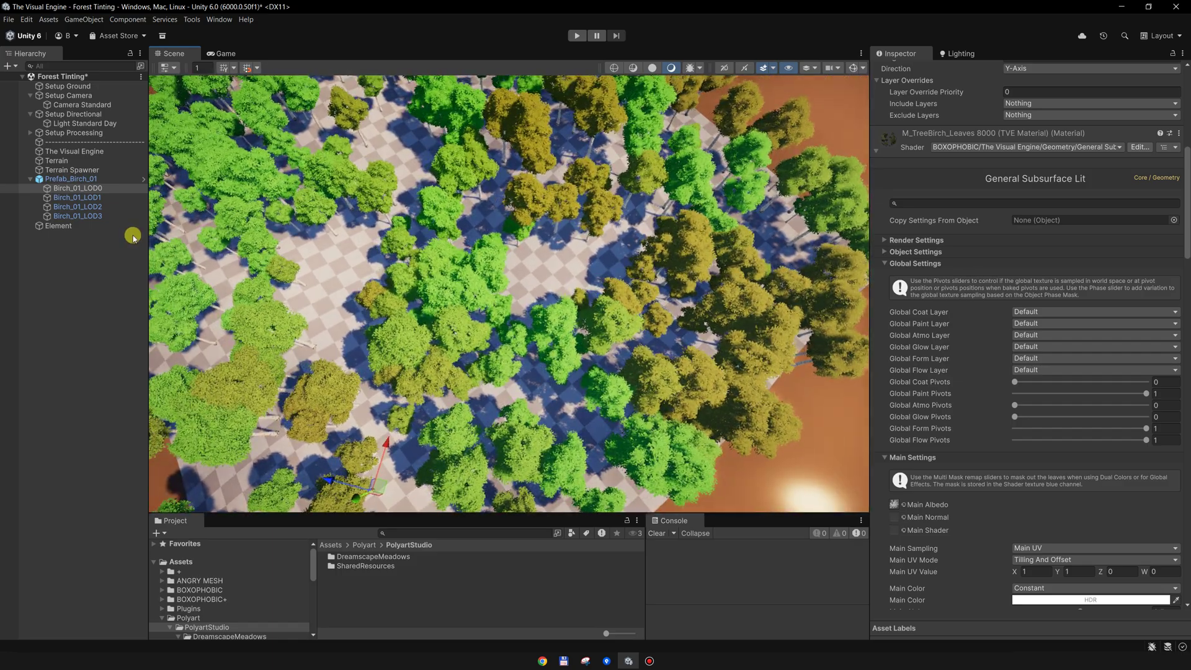
pyautogui.doubleClick(109, 226)
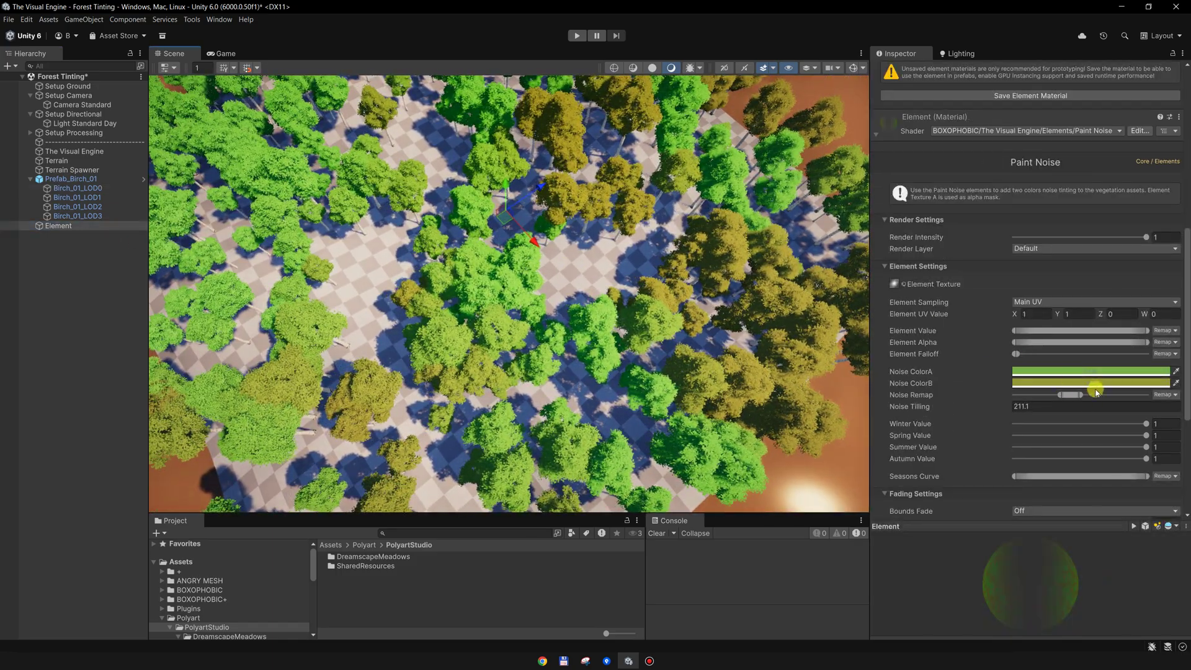
pyautogui.scroll(-3, 631, 322)
pyautogui.moveTo(631, 322); pyautogui.dragTo(670, 320, button='middle')
pyautogui.scroll(-3, 626, 287)
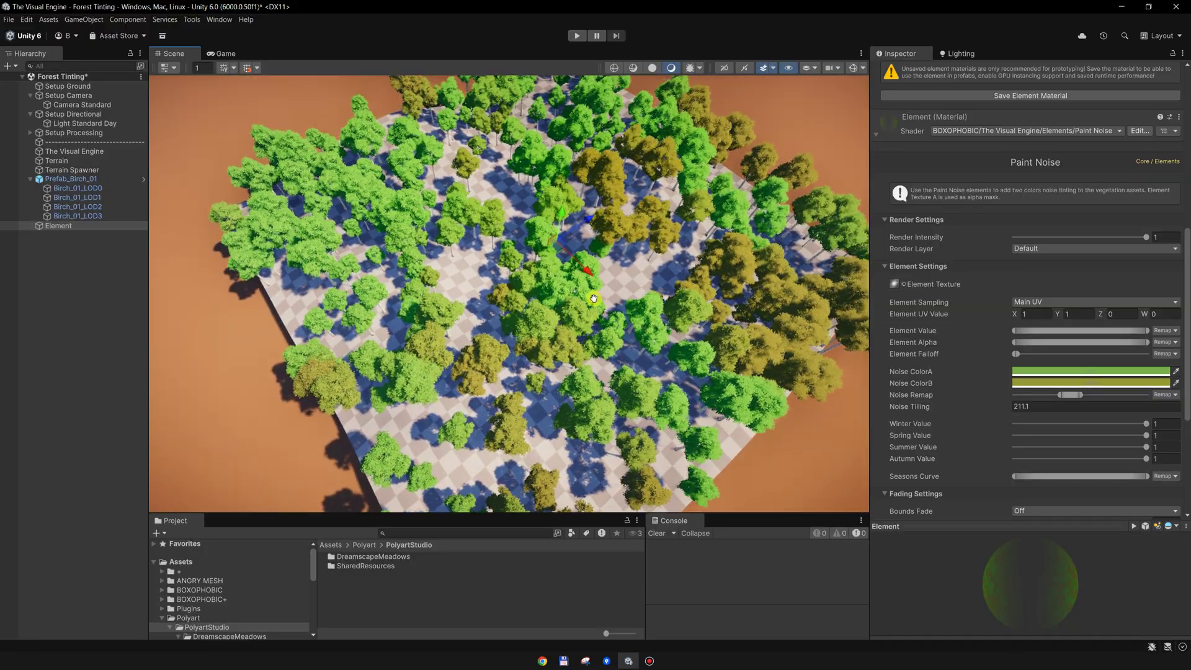
pyautogui.moveTo(626, 287); pyautogui.dragTo(608, 296, button='middle')
# - Duplicate the Paint Noise element and raise the copy to Y 18.2
pyautogui.click(93, 259)
pyautogui.click(74, 225)
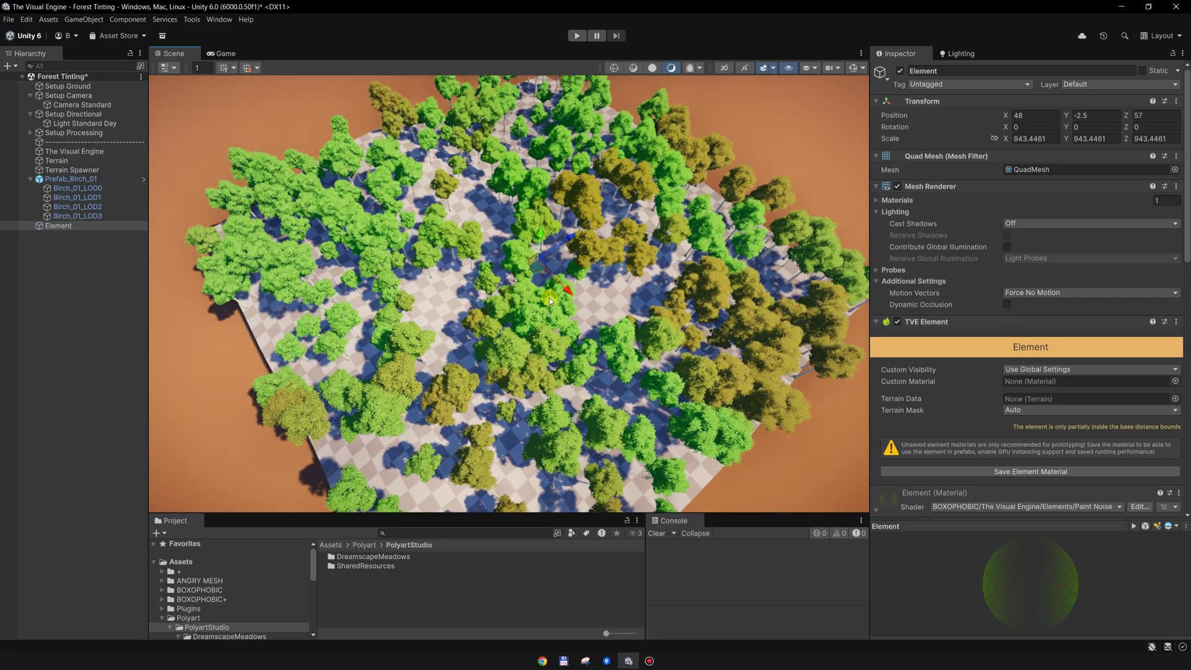
pyautogui.hotkey('ctrl', 'd')
pyautogui.moveTo(542, 241); pyautogui.dragTo(546, 166)
pyautogui.scroll(-1, 1030, 390)
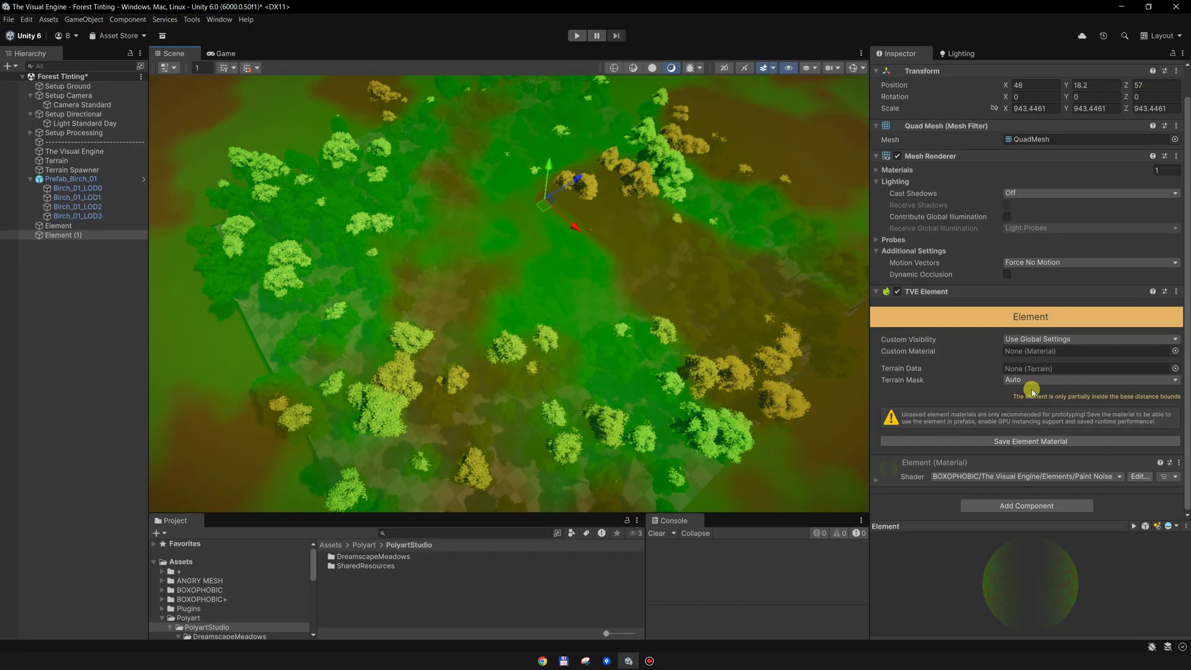
# - Set the raised Paint Noise copy's Noise ColorA to olive yellow and its Noise ColorB to orange
pyautogui.click(914, 468)
pyautogui.scroll(-6, 966, 404)
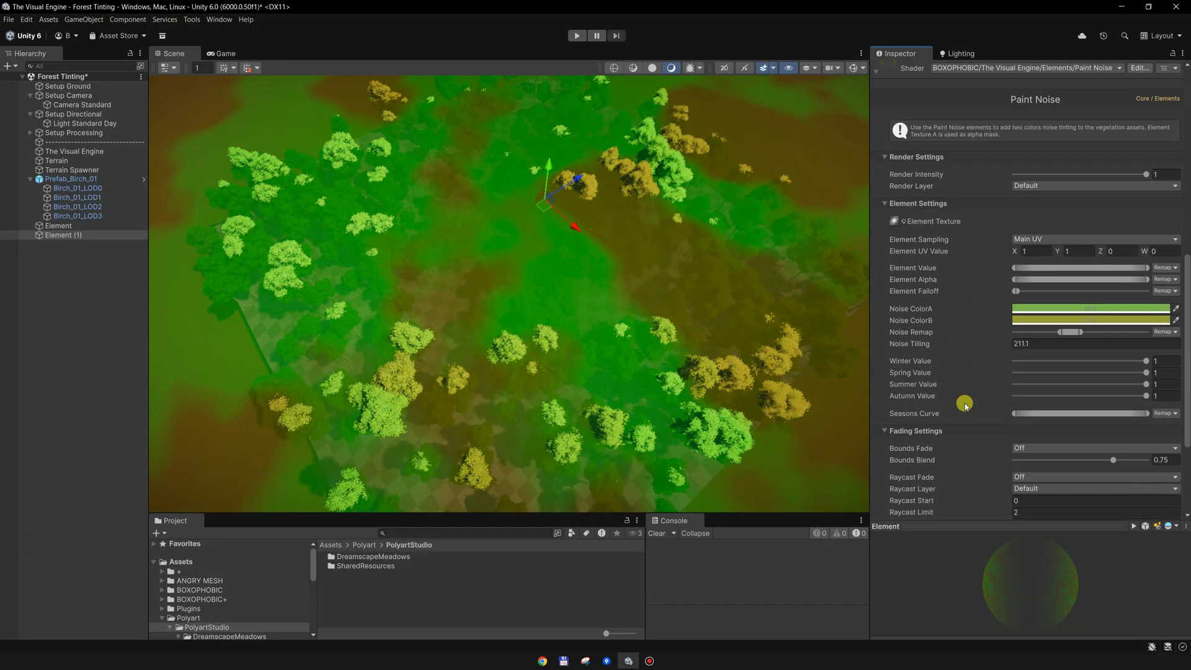
pyautogui.click(1063, 307)
pyautogui.moveTo(1156, 355); pyautogui.dragTo(1151, 353)
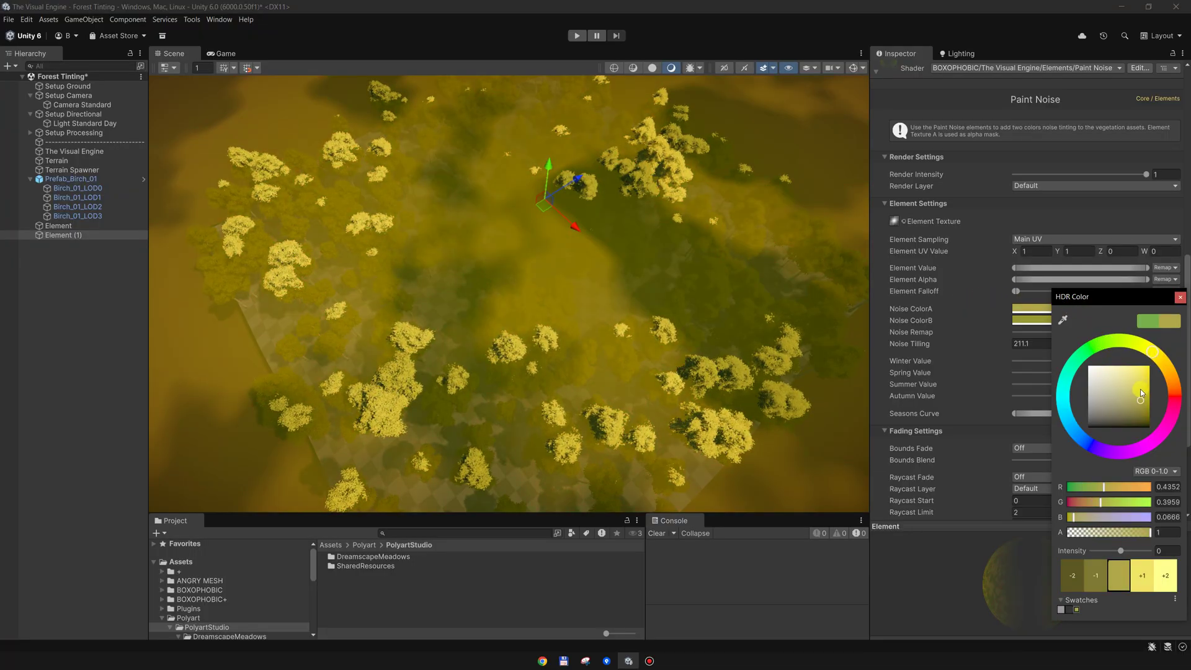
pyautogui.moveTo(1142, 393)
pyautogui.mouseDown()
pyautogui.moveTo(1172, 411)
pyautogui.moveTo(1148, 402)
pyautogui.moveTo(1176, 397)
pyautogui.mouseUp()
pyautogui.click(1181, 300)
pyautogui.click(1032, 320)
pyautogui.click(1182, 312)
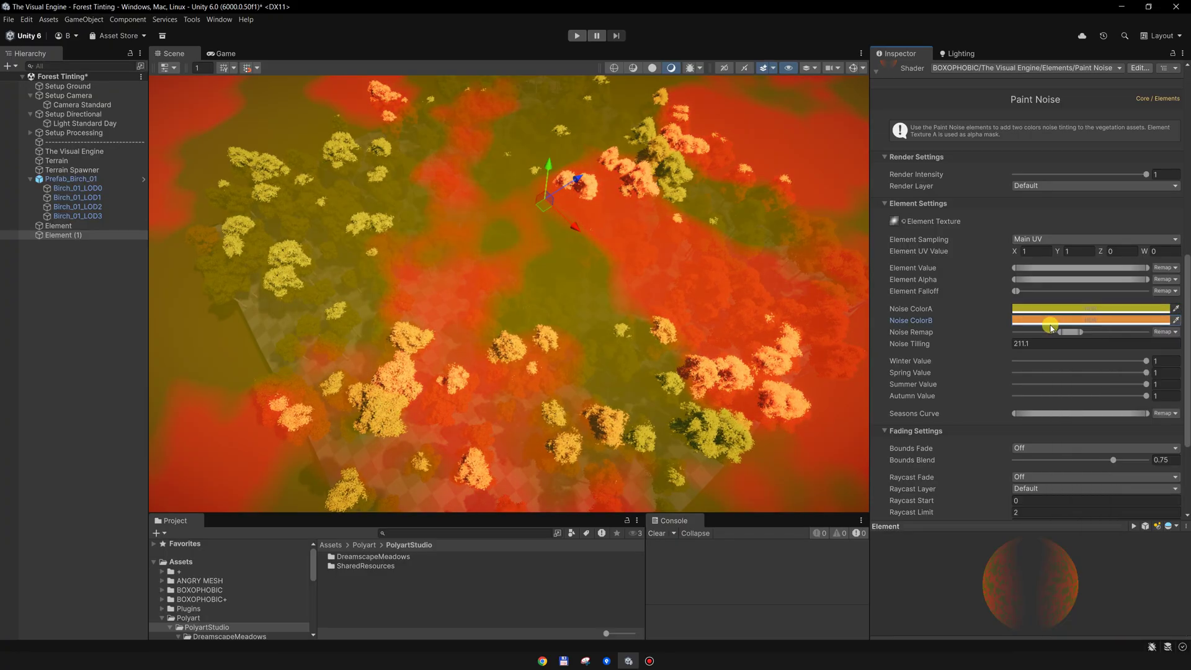
# - Collapse the copy's Element Value remap range to its minimum and scale the element down to about 69.5
pyautogui.moveTo(696, 270); pyautogui.dragTo(713, 273, button='middle')
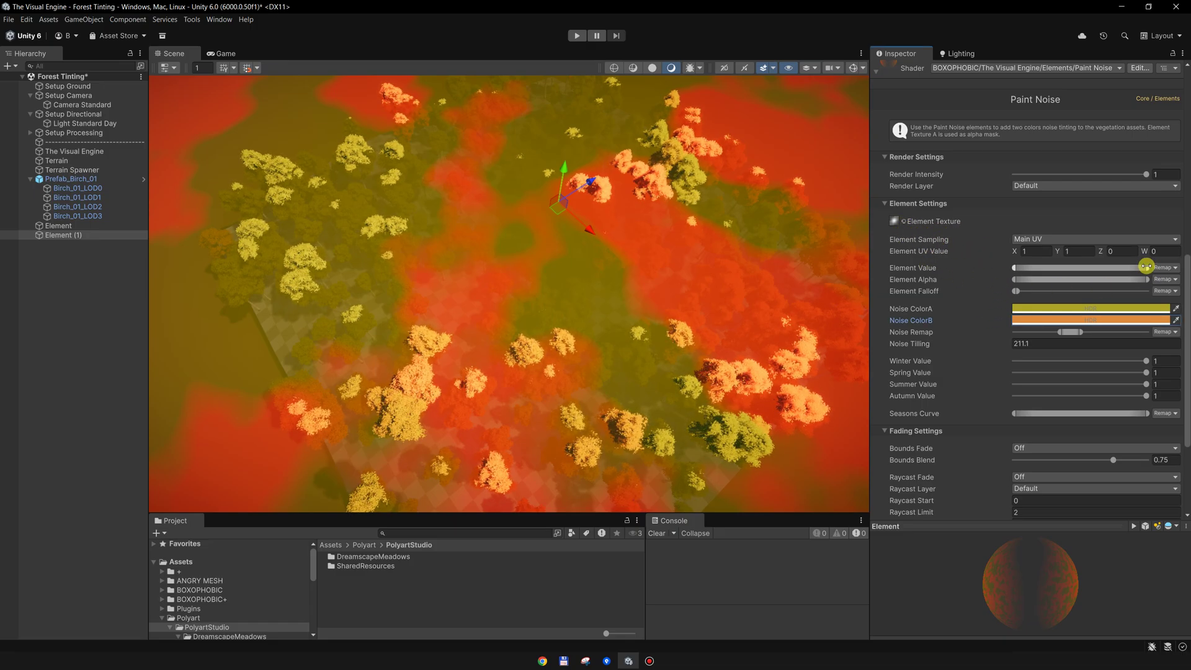
pyautogui.scroll(-5, 791, 276)
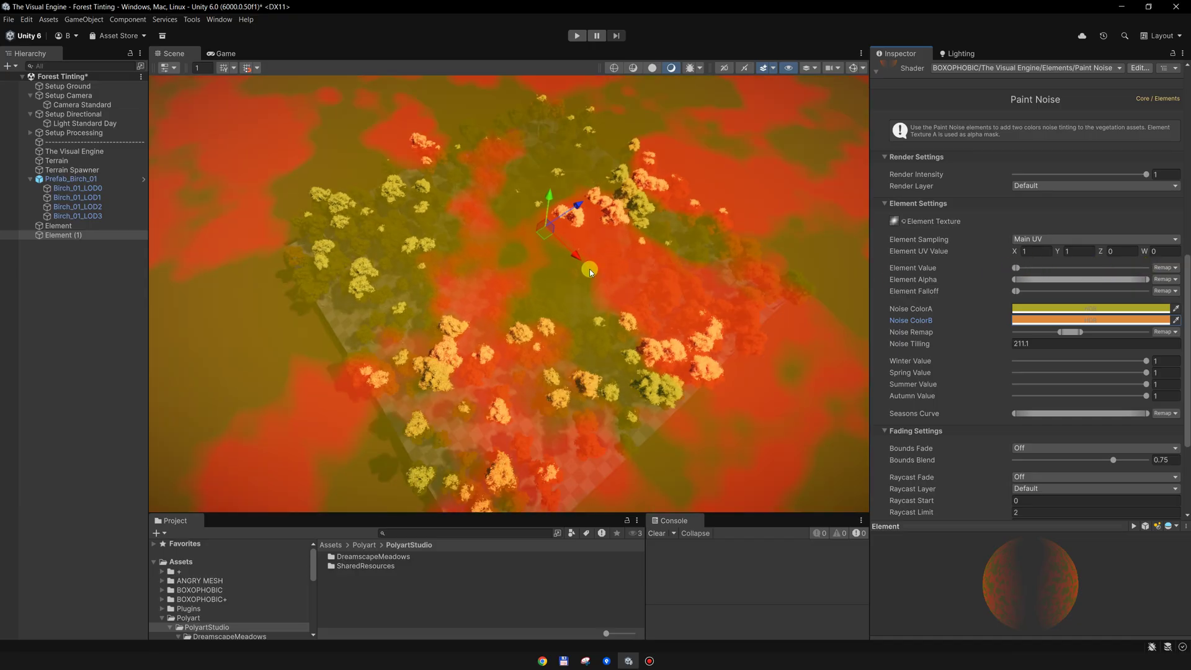
pyautogui.moveTo(589, 269); pyautogui.dragTo(571, 278, button='middle')
pyautogui.scroll(-5, 526, 255)
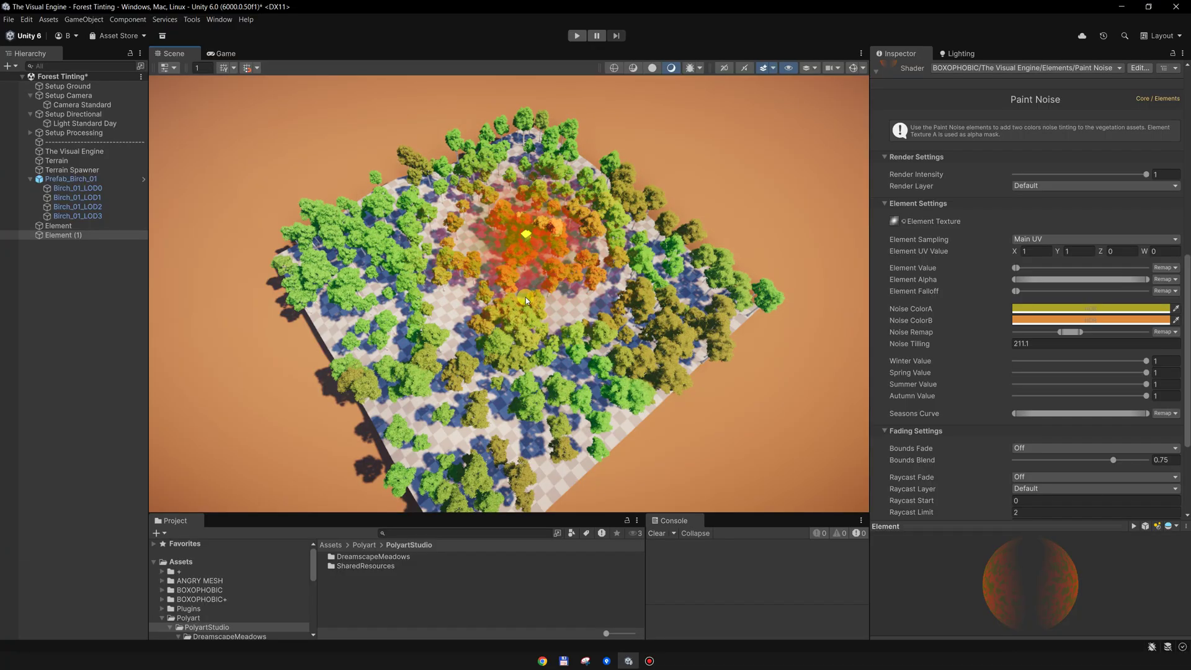
# - Set the small element's Noise Tilling to 20.1 and lower it to about Y -1.7 within the trees
pyautogui.scroll(5, 527, 297)
pyautogui.scroll(3, 548, 289)
pyautogui.moveTo(549, 289); pyautogui.dragTo(541, 329, button='middle')
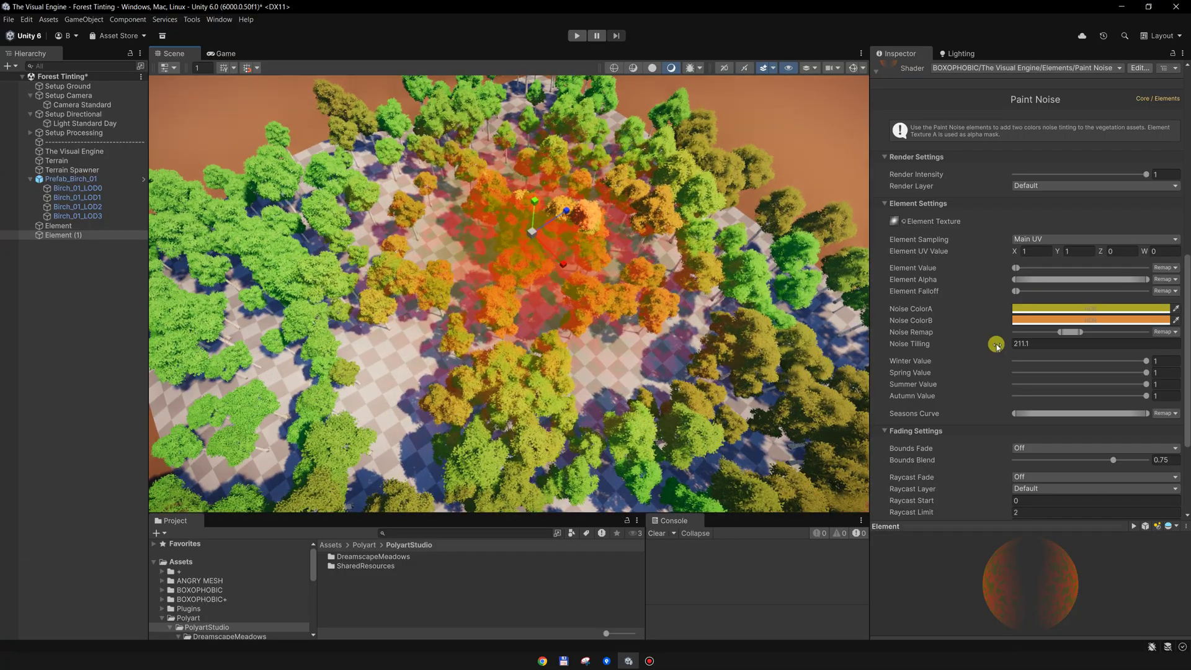
pyautogui.moveTo(965, 346); pyautogui.dragTo(611, 331)
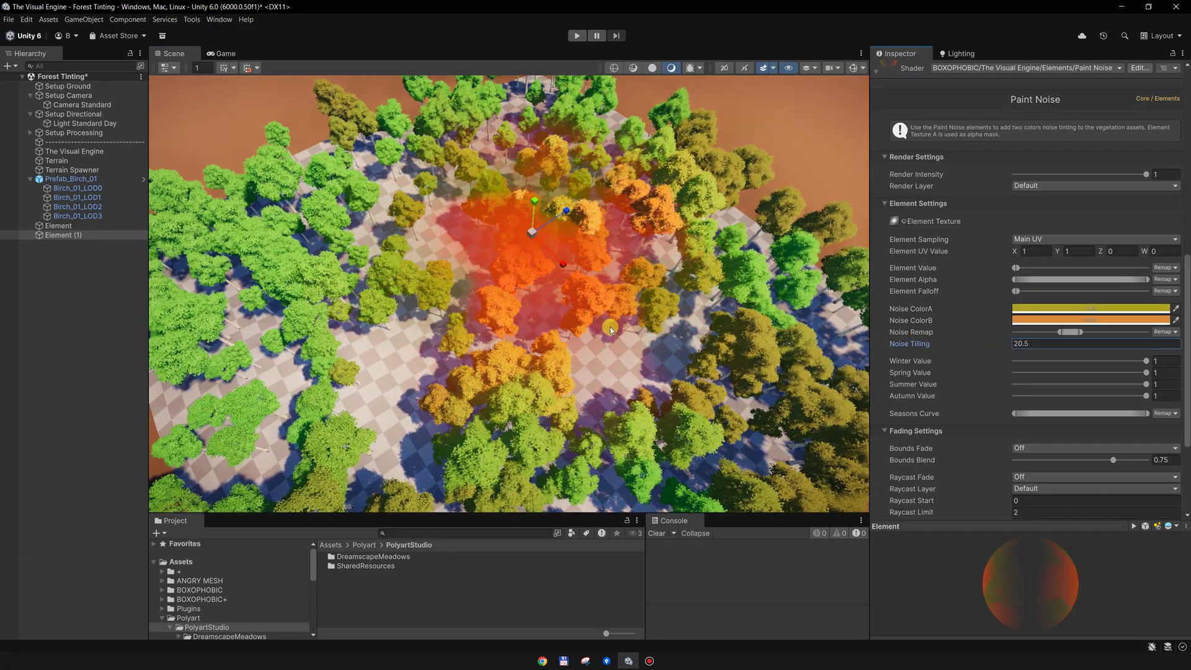
pyautogui.moveTo(536, 206); pyautogui.dragTo(542, 272)
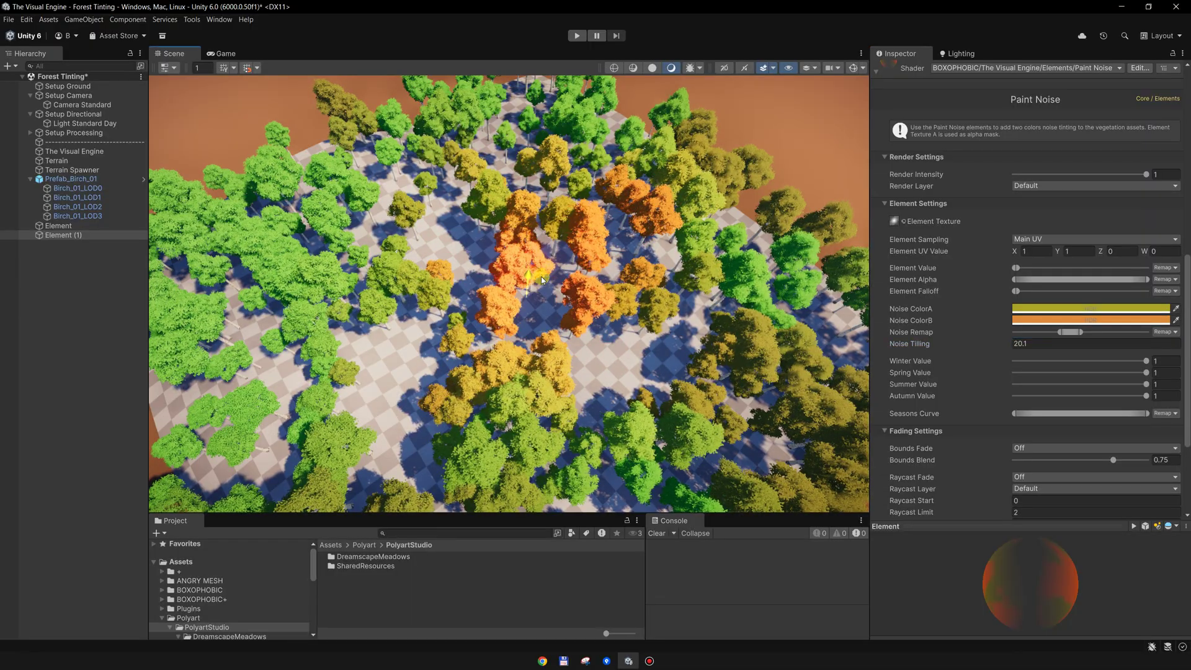
# - Move the small orange noise element across the forest to the tree cluster near its left edge
pyautogui.moveTo(554, 310); pyautogui.dragTo(599, 312, button='middle')
pyautogui.scroll(-2, 600, 312)
pyautogui.moveTo(557, 313)
pyautogui.mouseDown()
pyautogui.moveTo(440, 273)
pyautogui.moveTo(351, 289)
pyautogui.moveTo(375, 304)
pyautogui.moveTo(364, 334)
pyautogui.mouseUp()
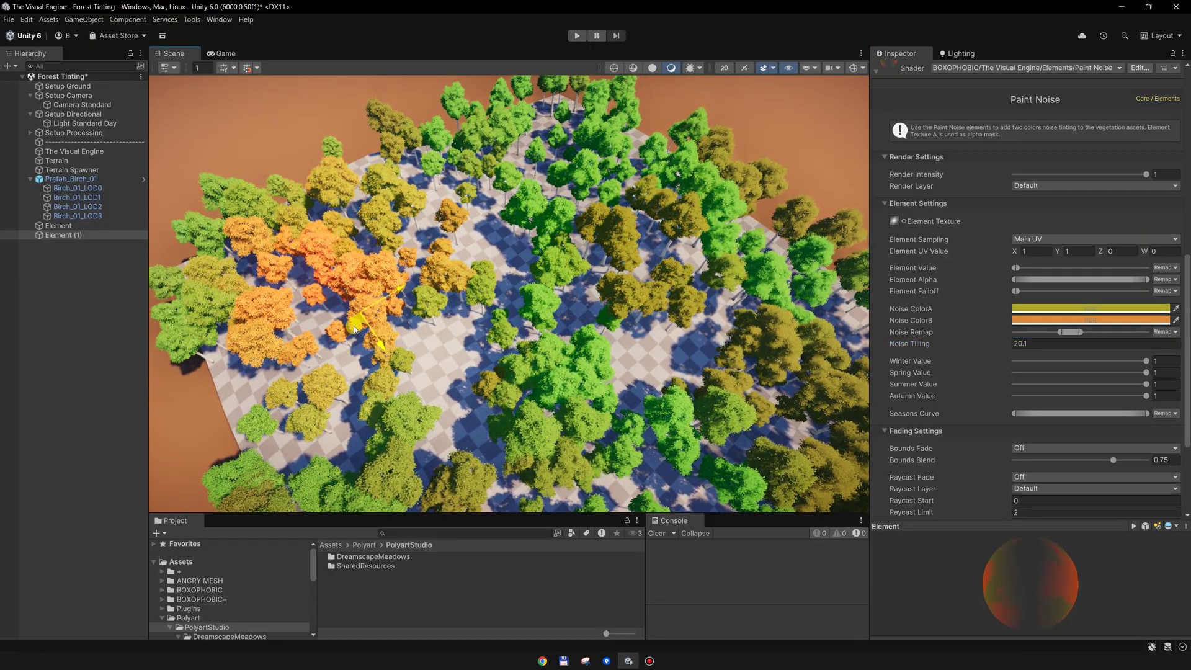
pyautogui.moveTo(478, 365); pyautogui.dragTo(452, 319, button='middle')
pyautogui.scroll(-1, 451, 319)
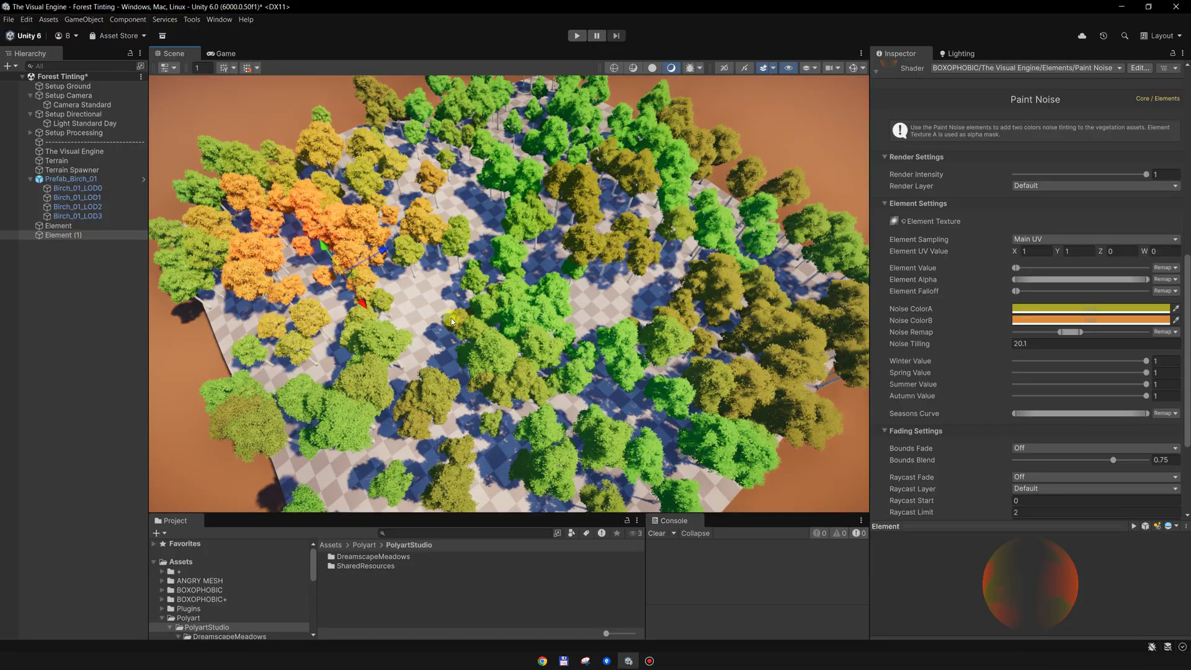
# - Duplicate the small orange element, move the copy to X 72.3, Z 62.8 on the forest's opposite side, and save the scene
pyautogui.hotkey('ctrl', 'd')
pyautogui.moveTo(403, 273); pyautogui.dragTo(626, 258)
pyautogui.hotkey('ctrl', 's')
# - Check the two orange-tinted tree patches across the green forest
pyautogui.scroll(3, 607, 255)
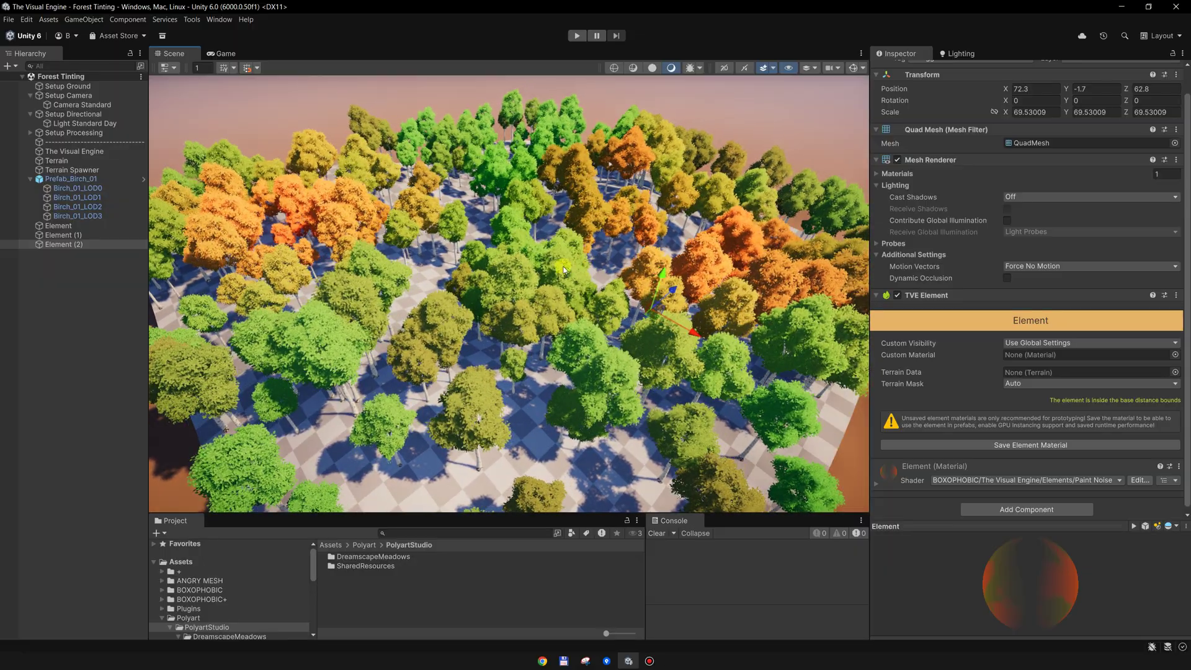
pyautogui.moveTo(536, 255); pyautogui.dragTo(560, 280, button='middle')
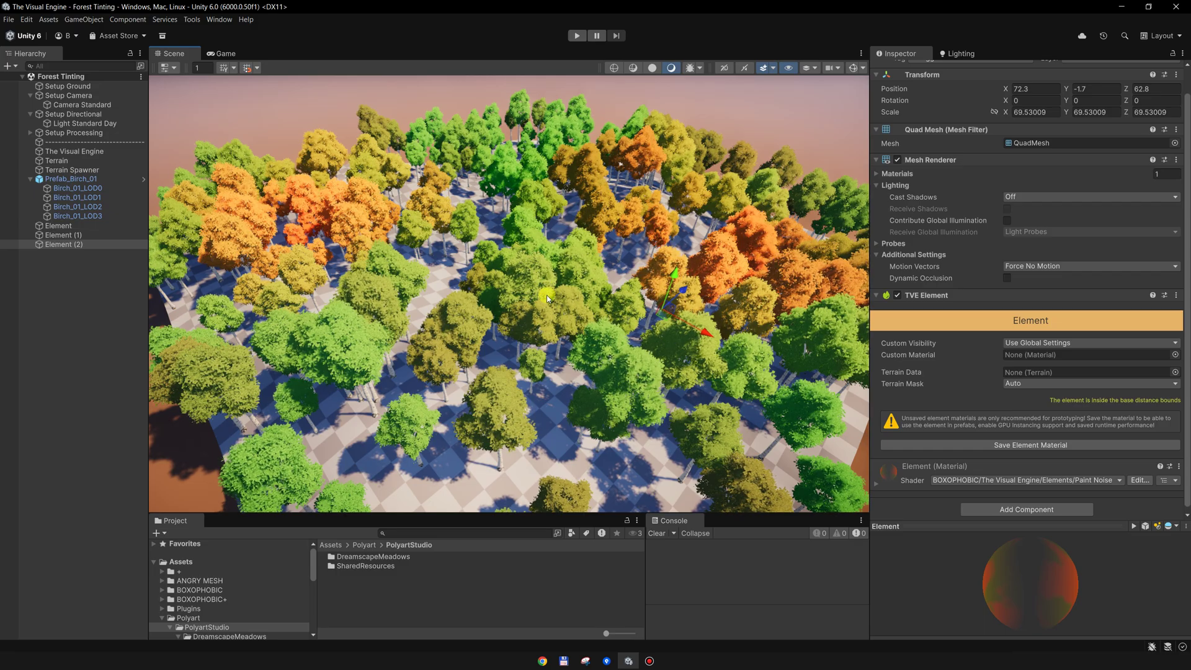
pyautogui.moveTo(526, 304); pyautogui.dragTo(538, 287, button='middle')
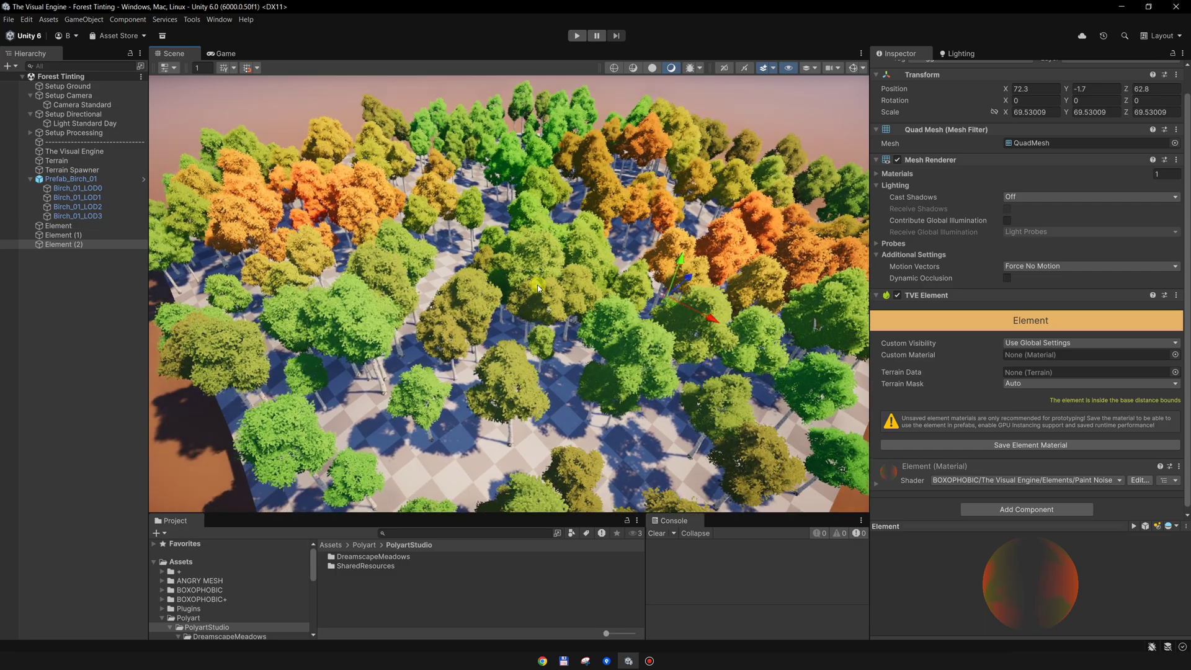
pyautogui.keyDown('alt'); pyautogui.moveTo(549, 266); pyautogui.dragTo(537, 271); pyautogui.keyUp('alt')
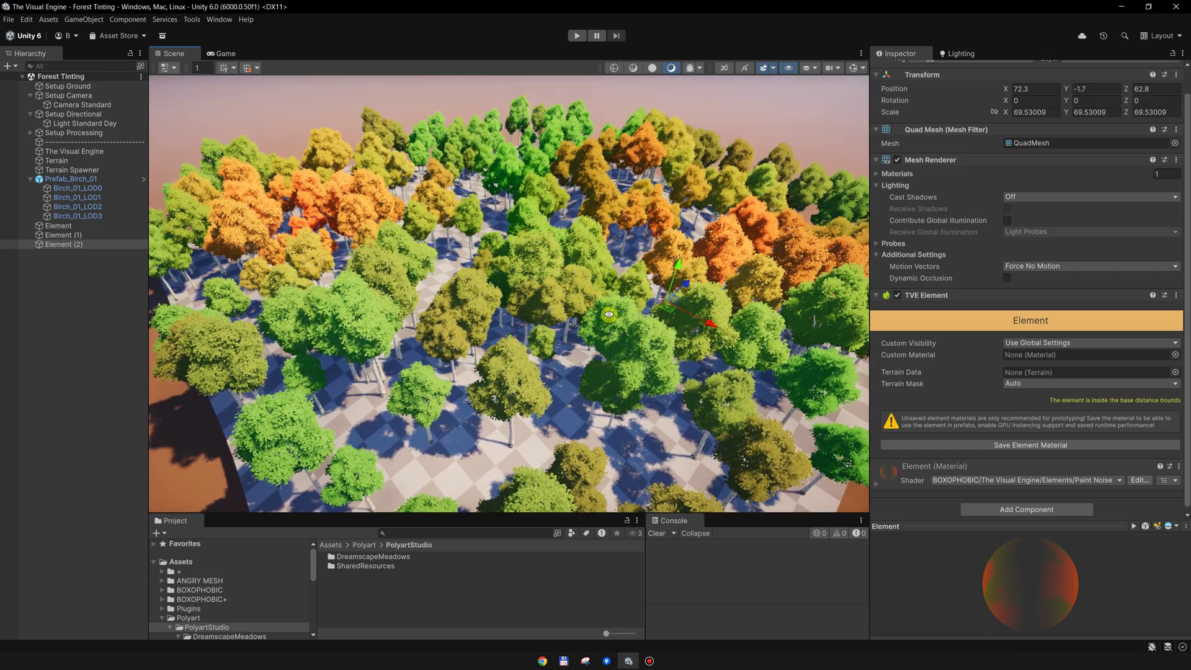
pyautogui.keyDown('alt'); pyautogui.moveTo(609, 314); pyautogui.dragTo(624, 309); pyautogui.keyUp('alt')
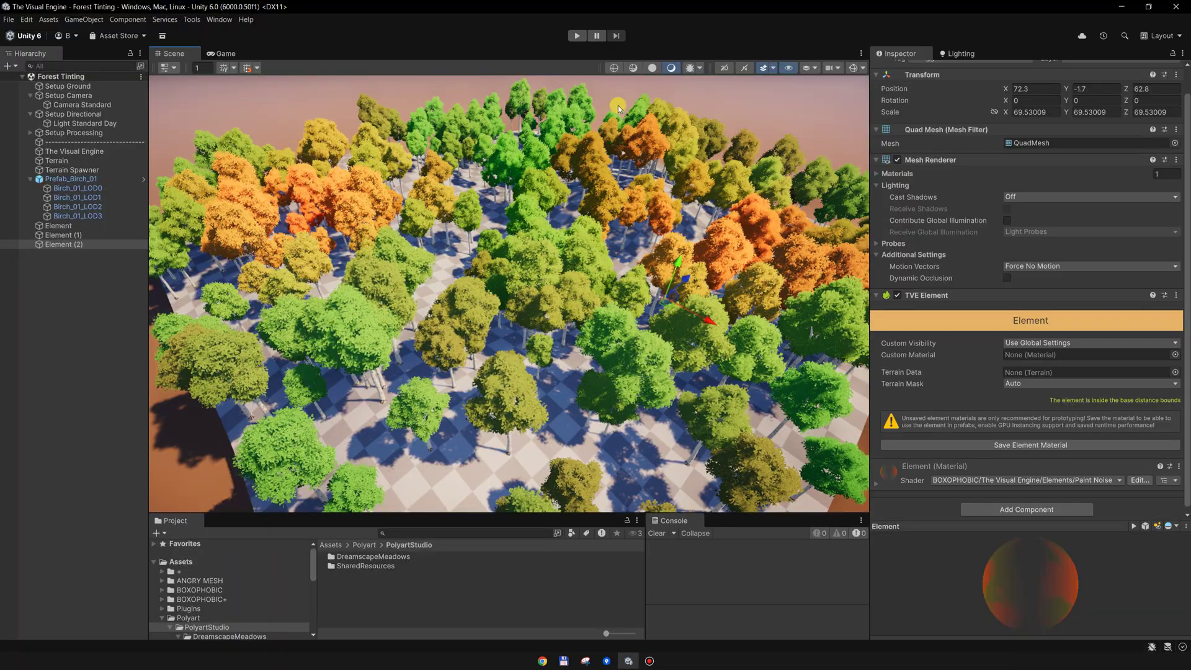
pyautogui.moveTo(735, 282); pyautogui.dragTo(714, 282, button='middle')
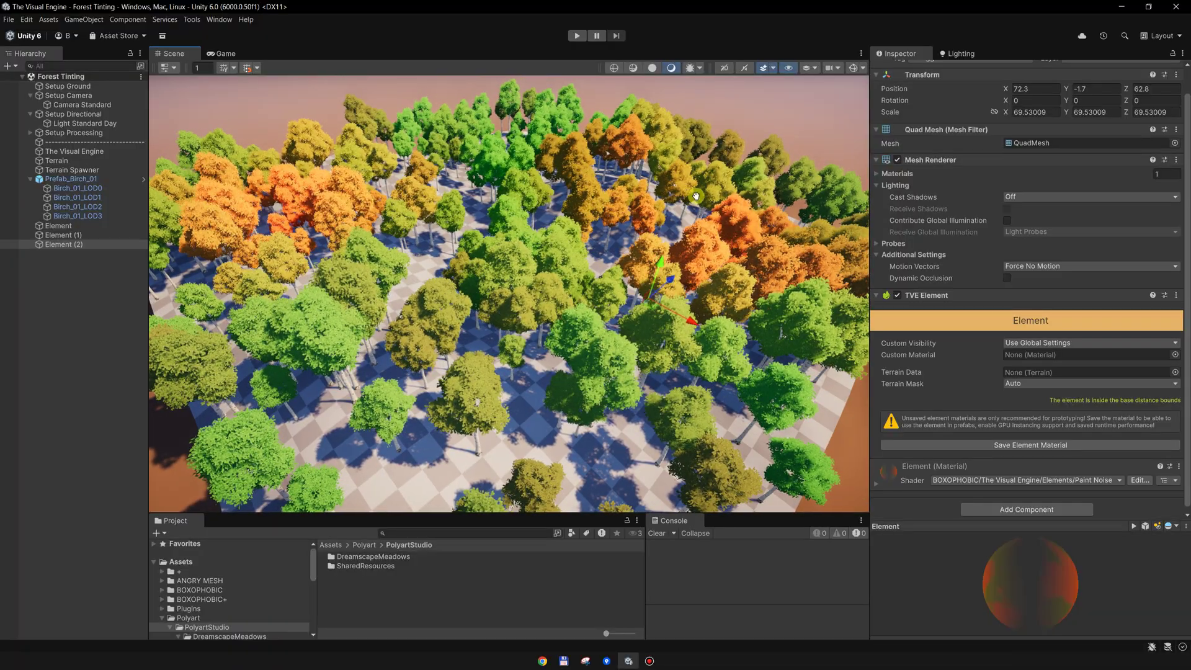
pyautogui.moveTo(165, 286); pyautogui.dragTo(174, 286, button='middle')
# - Duplicate the large base Element, raise the copy to Y 25.6 and place it last in the scene hierarchy
pyautogui.click(88, 252)
pyautogui.click(74, 226)
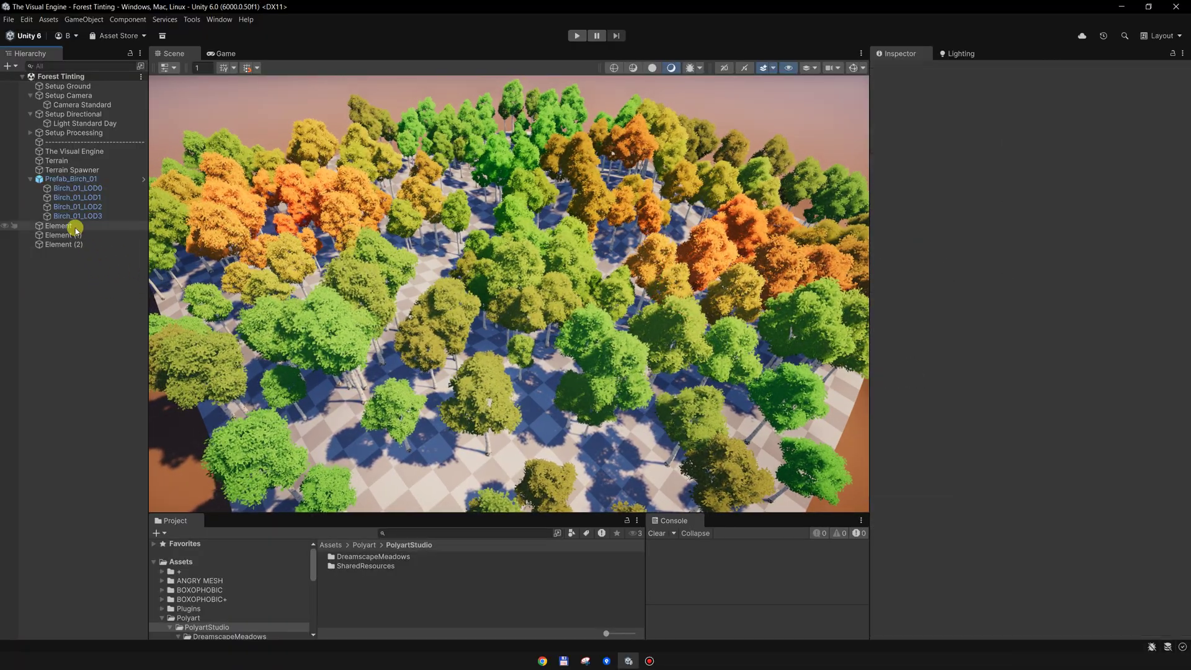
pyautogui.hotkey('ctrl', 'd')
pyautogui.keyDown('alt'); pyautogui.moveTo(691, 265); pyautogui.dragTo(605, 278); pyautogui.keyUp('alt')
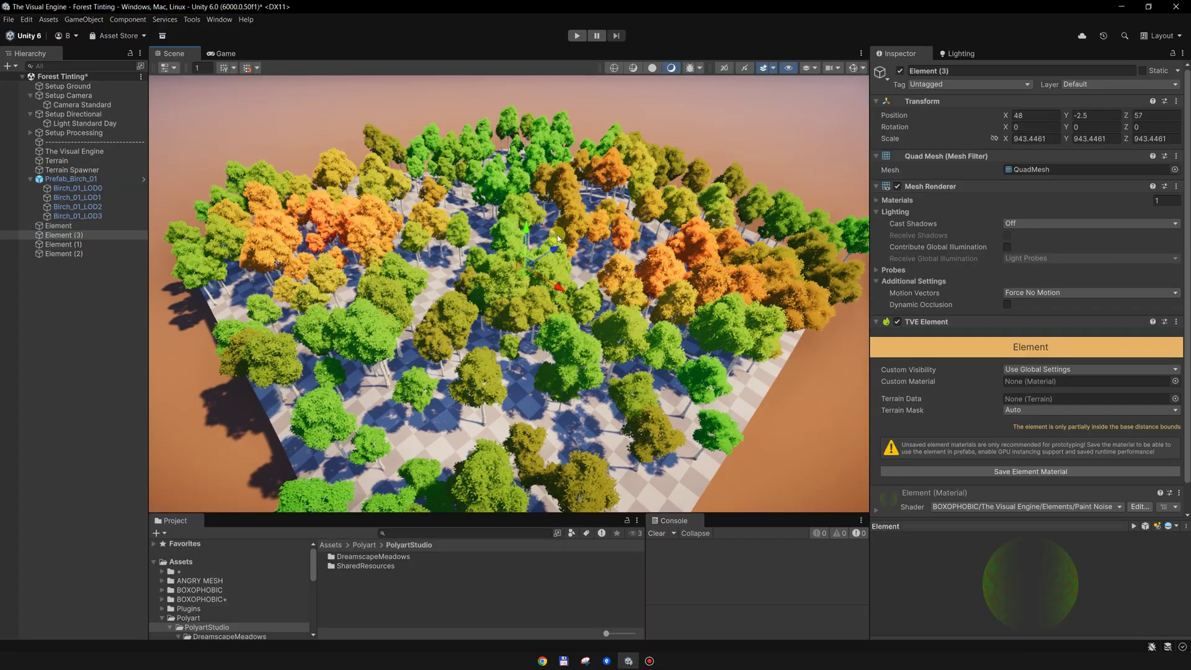
pyautogui.moveTo(529, 232); pyautogui.dragTo(531, 109)
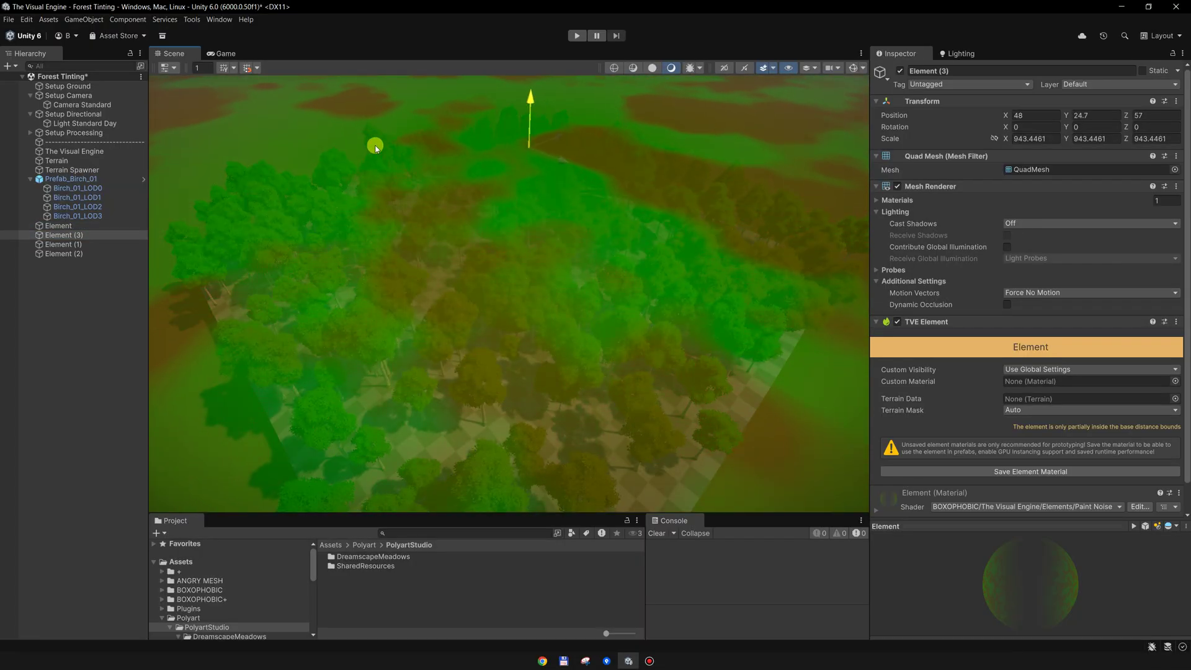
pyautogui.moveTo(90, 238); pyautogui.dragTo(75, 308)
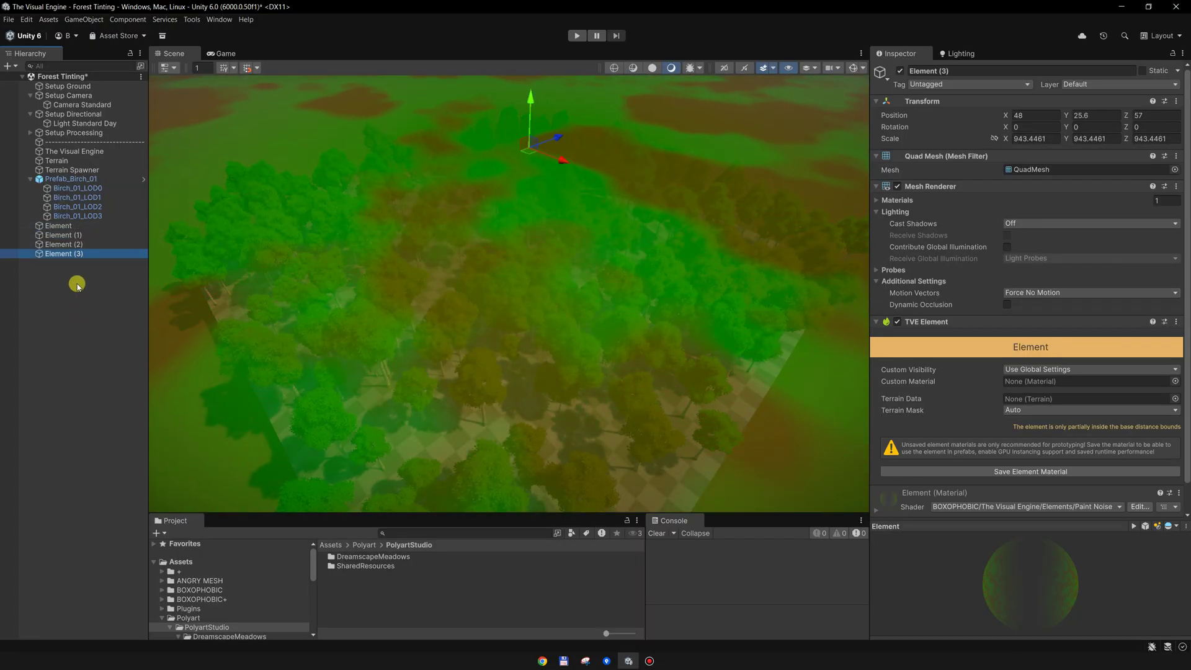
# - Review the three existing tint elements and the base Element's Paint Noise settings
pyautogui.click(83, 245)
pyautogui.keyDown('ctrl'); pyautogui.click(80, 234); pyautogui.keyUp('ctrl')
pyautogui.keyDown('ctrl'); pyautogui.click(82, 226); pyautogui.keyUp('ctrl')
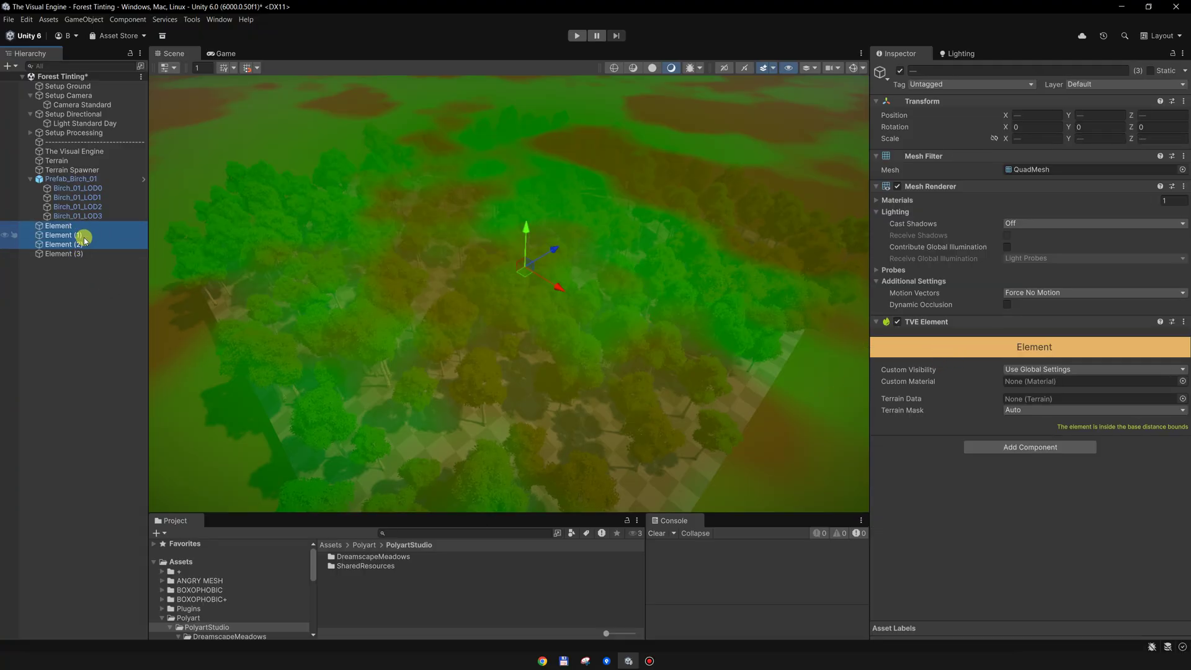
pyautogui.click(67, 225)
pyautogui.scroll(-12, 982, 379)
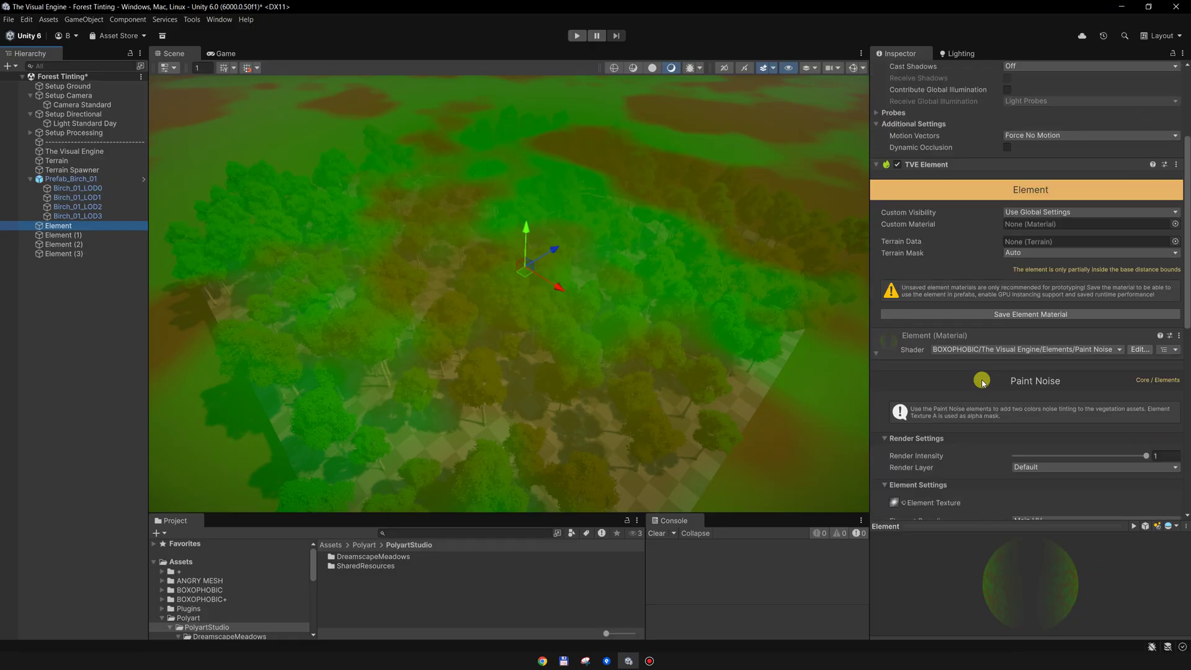
pyautogui.scroll(-1, 968, 366)
pyautogui.moveTo(835, 317); pyautogui.dragTo(827, 326, button='middle')
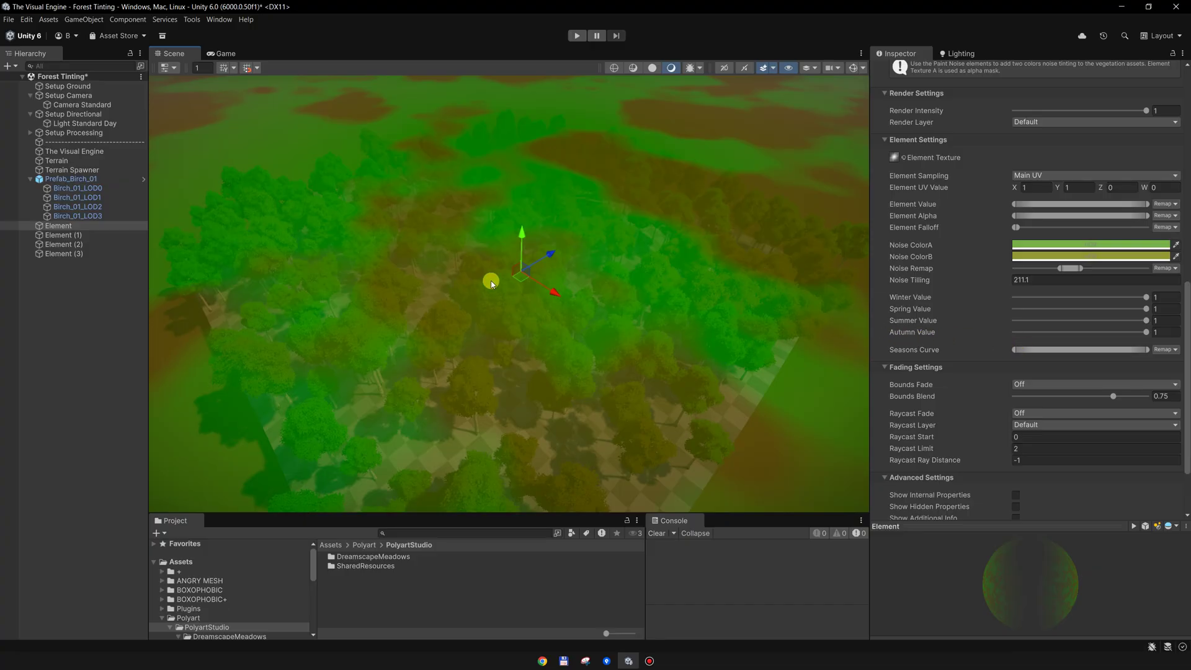
# - Select Element (3), expand its Paint Noise material and set Noise ColorA to bright amber
pyautogui.click(110, 254)
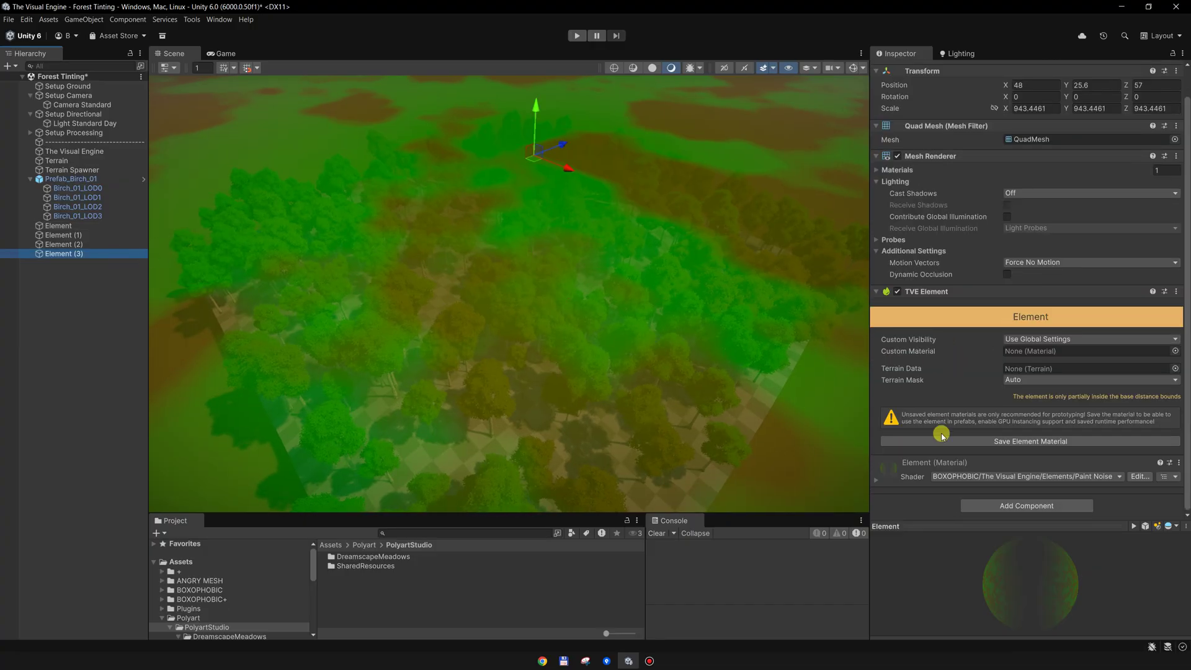
pyautogui.click(920, 468)
pyautogui.scroll(-5, 899, 372)
pyautogui.scroll(-2, 639, 237)
pyautogui.scroll(-2, 639, 237)
pyautogui.moveTo(552, 227); pyautogui.dragTo(552, 251, button='middle')
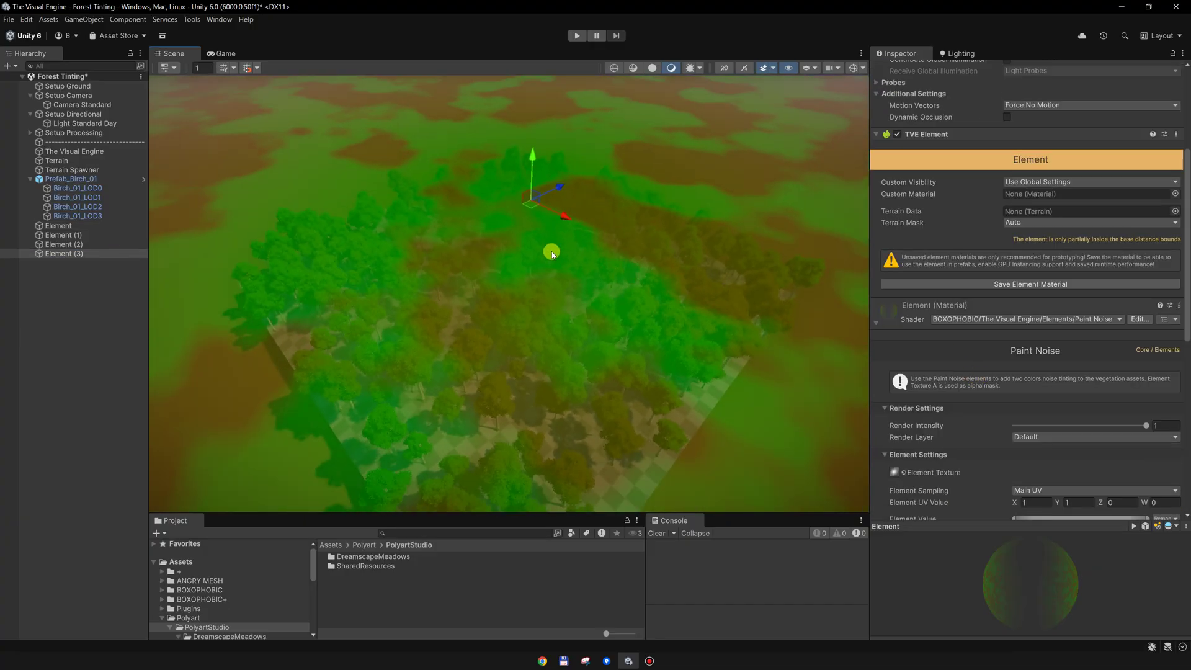
pyautogui.scroll(3, 543, 235)
pyautogui.scroll(-6, 998, 361)
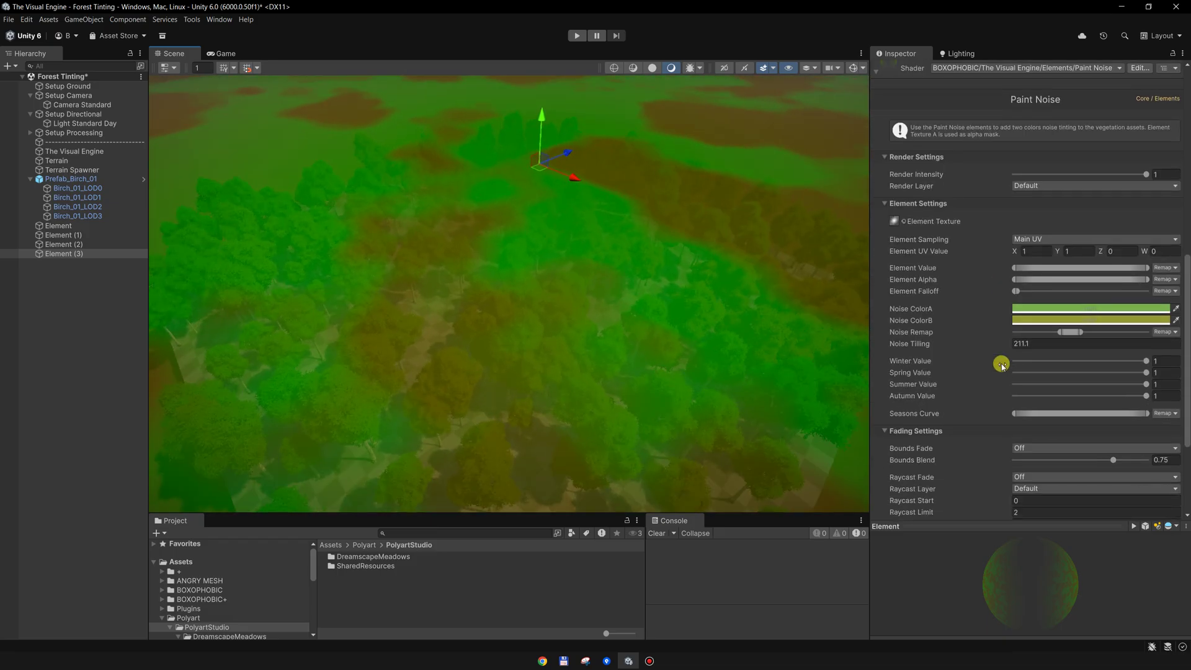
pyautogui.click(1082, 321)
pyautogui.moveTo(1151, 388); pyautogui.dragTo(1167, 358)
pyautogui.click(1181, 301)
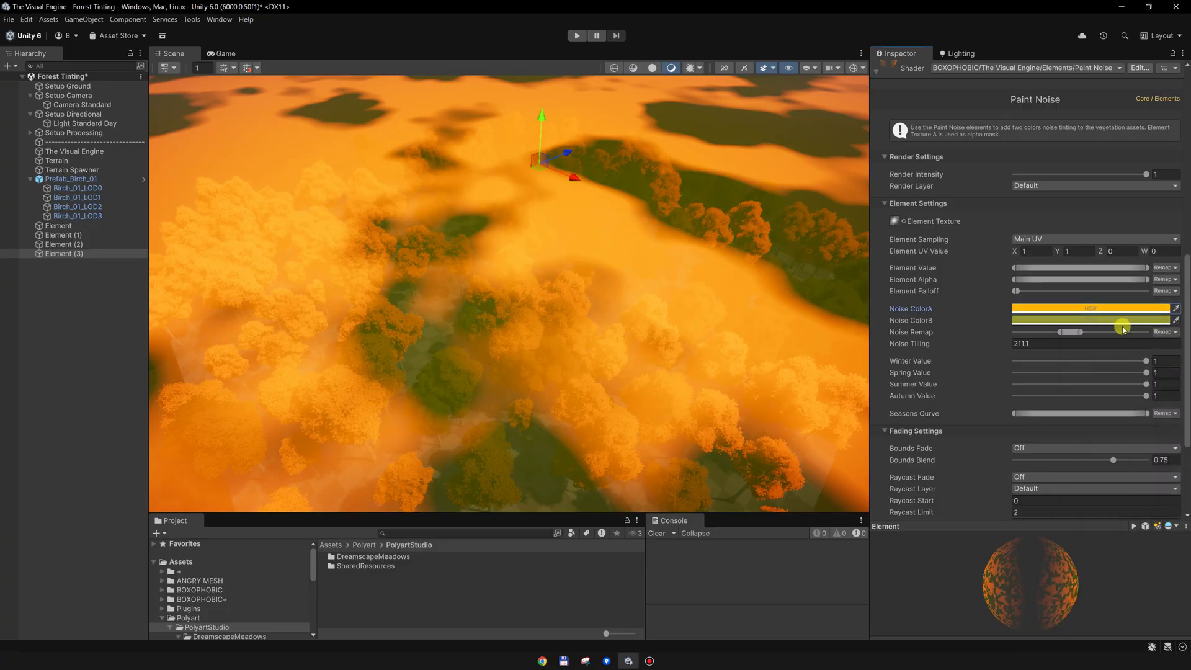
# - Set Element (3)'s Noise ColorB to bright orange with R 1, G 0.3358, B 0
pyautogui.click(1121, 322)
pyautogui.click(1167, 391)
pyautogui.moveTo(1142, 408); pyautogui.dragTo(1150, 380)
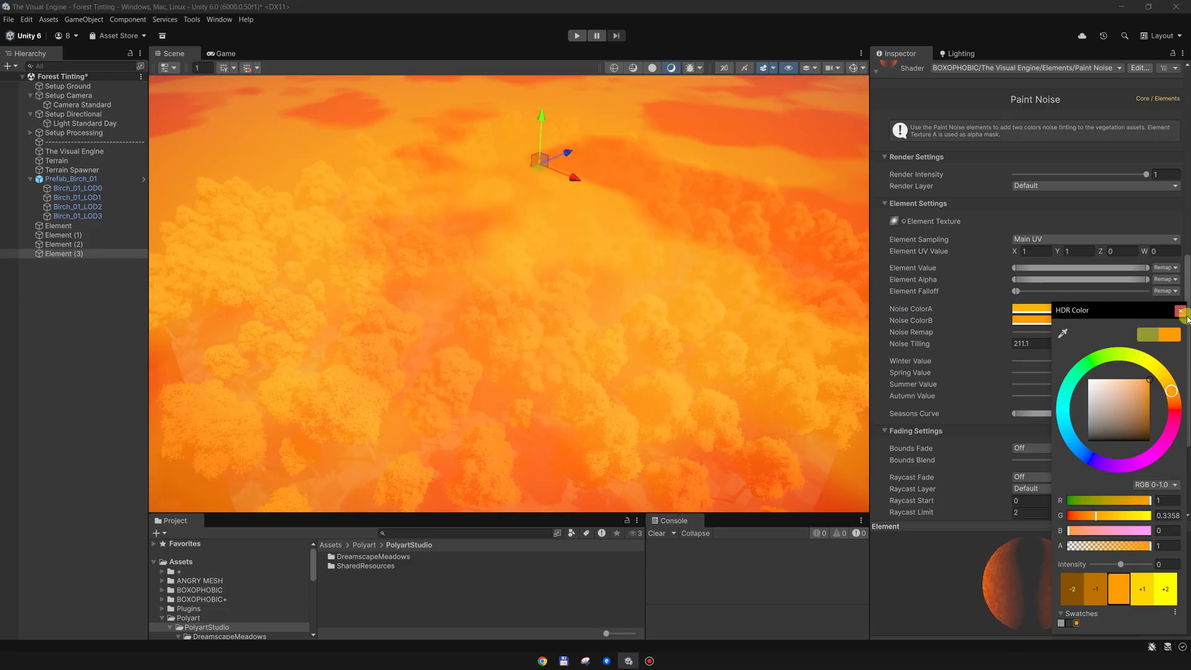
pyautogui.click(1181, 311)
# - Set Element (3)'s Winter, Spring and Summer Values to 0, keeping Autumn at 1, and lower the element into the forest
pyautogui.scroll(-2, 1049, 367)
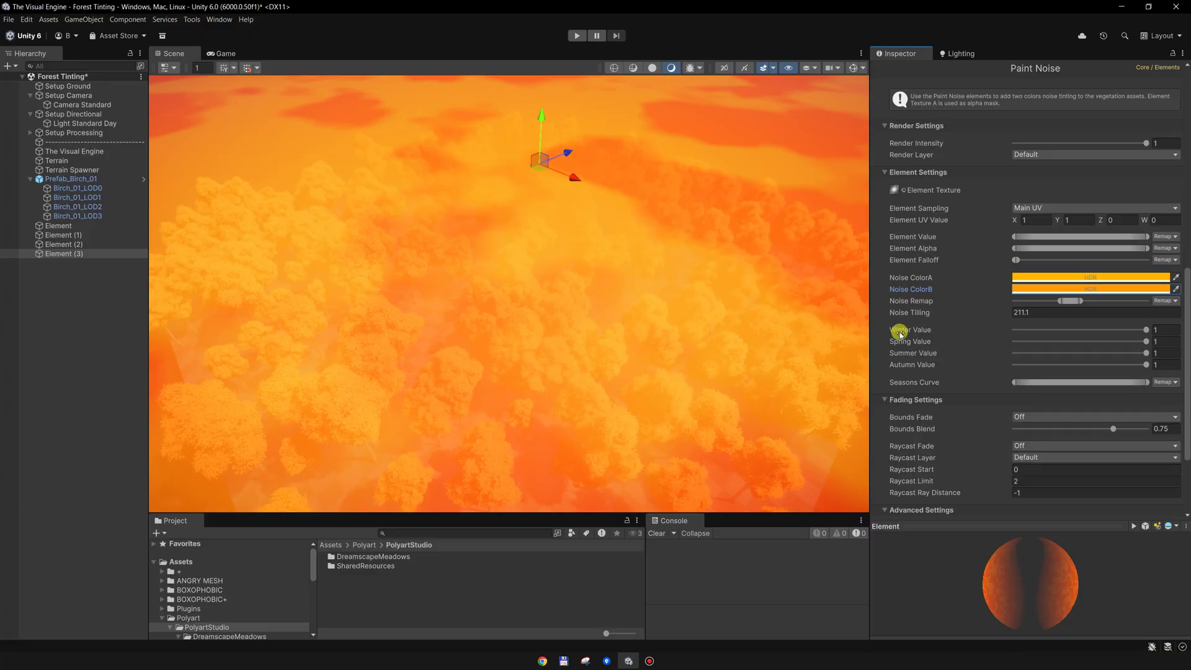
pyautogui.click(1018, 330)
pyautogui.moveTo(1024, 343); pyautogui.dragTo(979, 355)
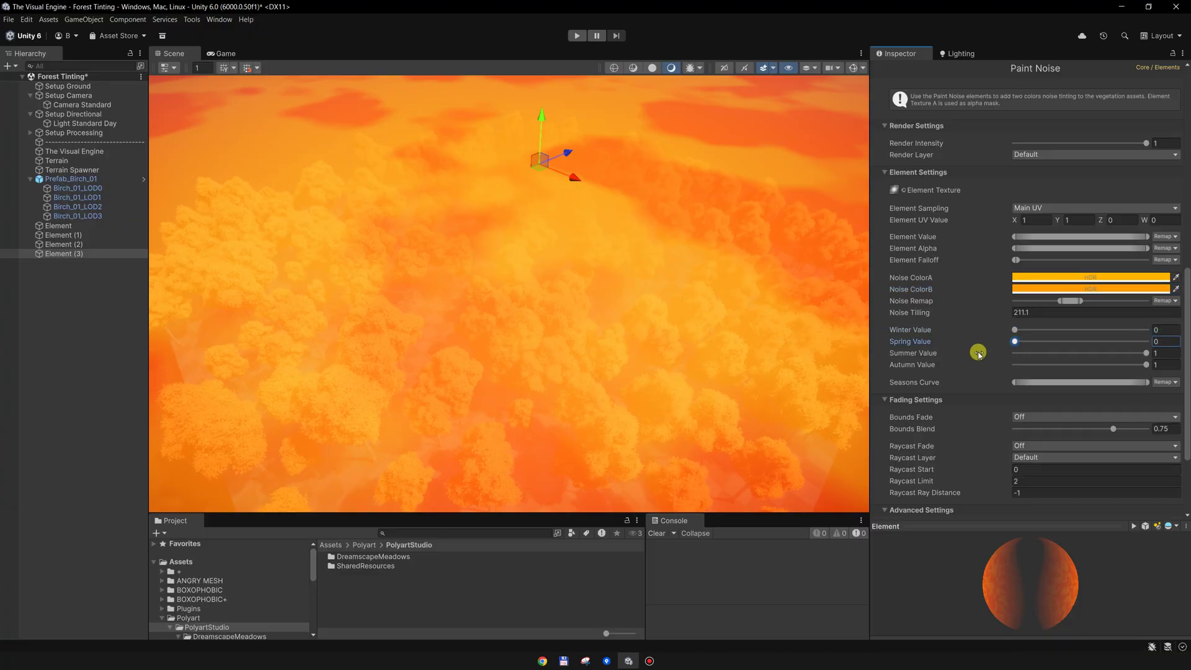
pyautogui.moveTo(538, 302); pyautogui.dragTo(582, 183, button='right')
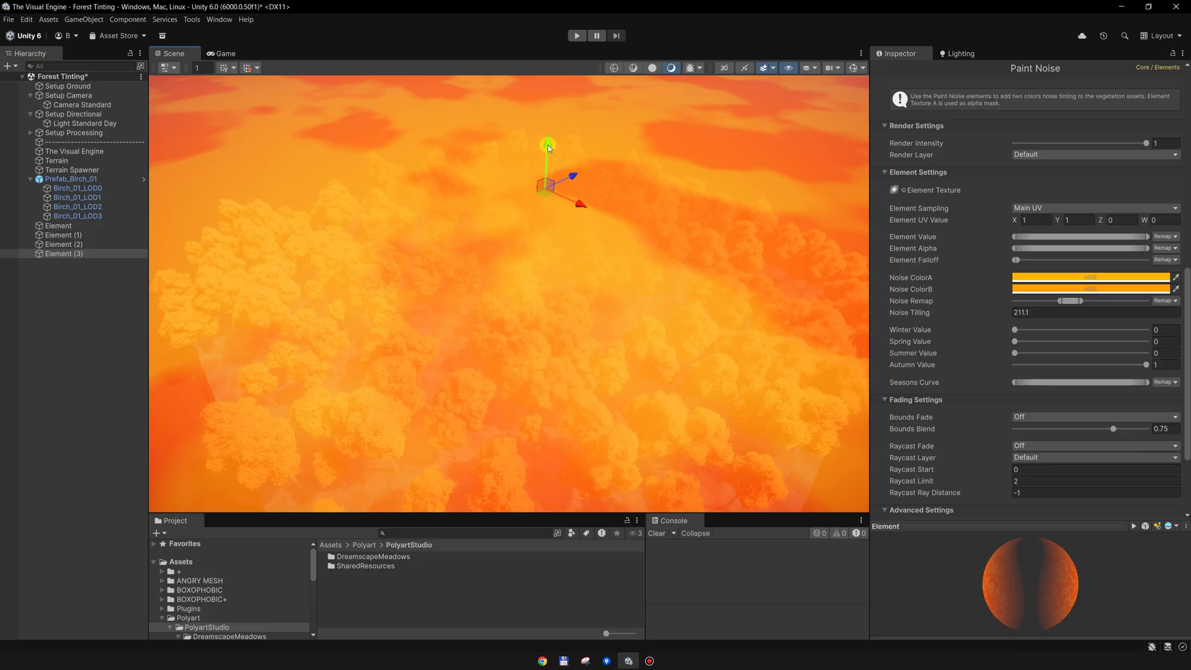
pyautogui.moveTo(549, 145); pyautogui.dragTo(545, 223)
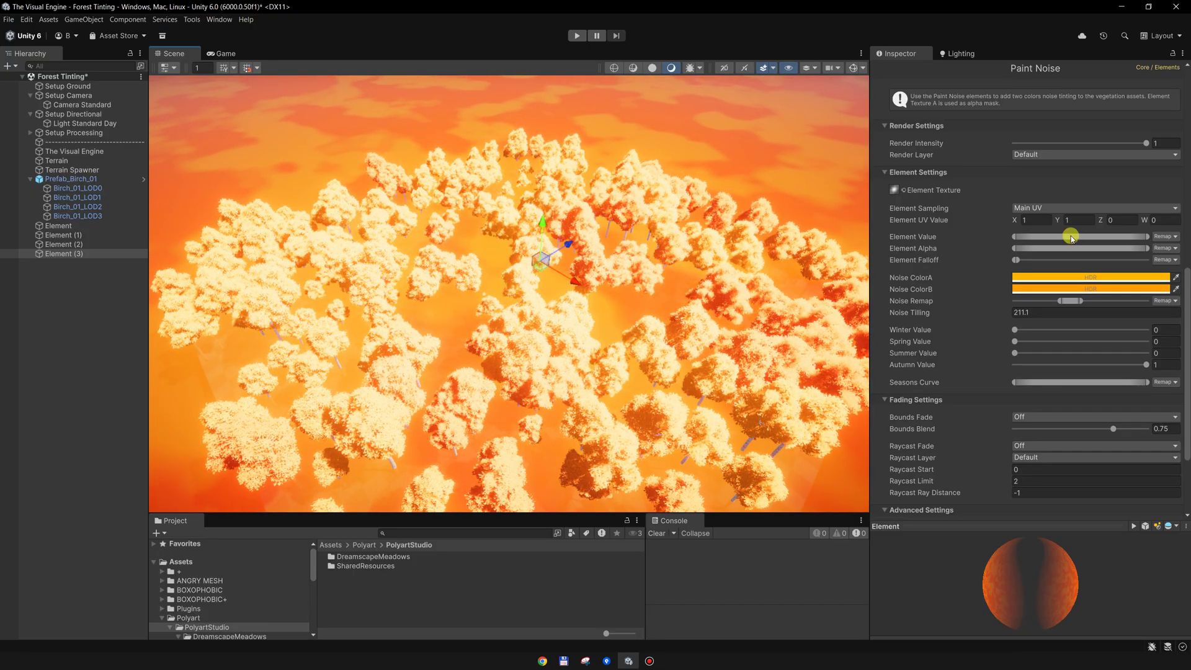
# - Darken Element (3)'s Noise ColorA to golden orange and set Noise ColorB to reddish brown-orange, about R 0.494, G 0.128, B 0.003
pyautogui.click(1098, 278)
pyautogui.moveTo(1150, 365); pyautogui.dragTo(1154, 365)
pyautogui.click(1179, 269)
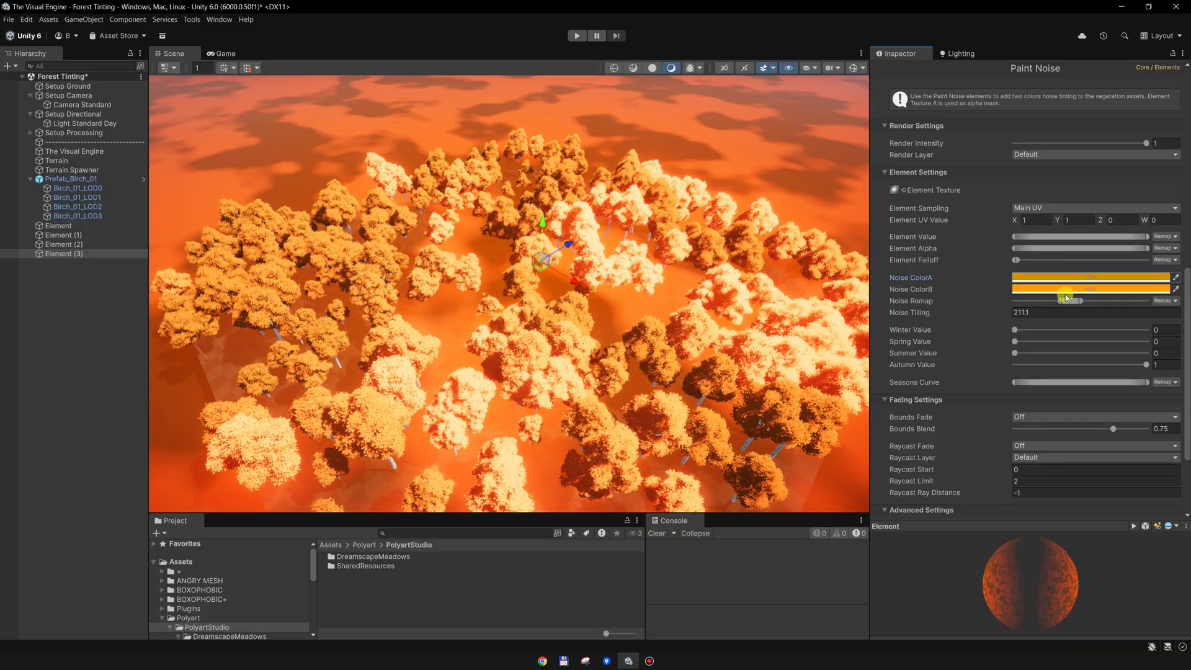
pyautogui.click(1066, 290)
pyautogui.moveTo(1149, 378)
pyautogui.mouseDown()
pyautogui.moveTo(1149, 390)
pyautogui.moveTo(1170, 369)
pyautogui.mouseUp()
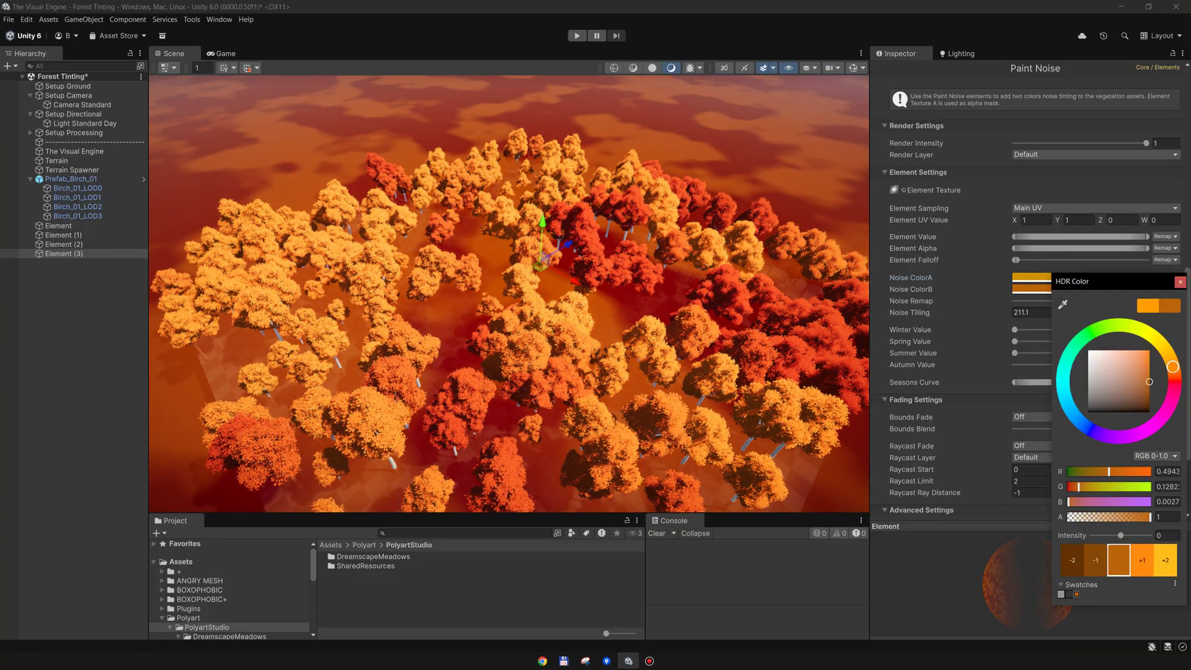
# - Close the Noise ColorB picker and lower Element (3) to about Y -1.7, beneath the terrain surface
pyautogui.click(1180, 282)
pyautogui.moveTo(587, 269); pyautogui.dragTo(579, 222, button='middle')
pyautogui.moveTo(531, 178); pyautogui.dragTo(529, 227)
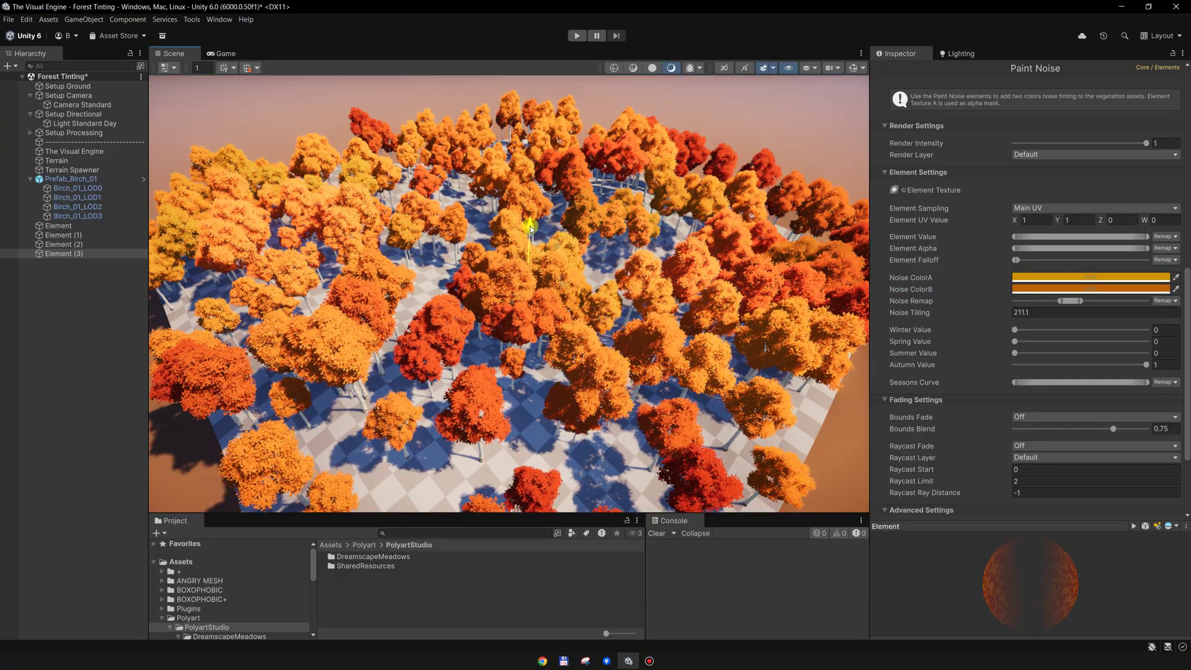
# - Select Element, Element (1) and Element (2) together and lower them well below the terrain
pyautogui.click(83, 243)
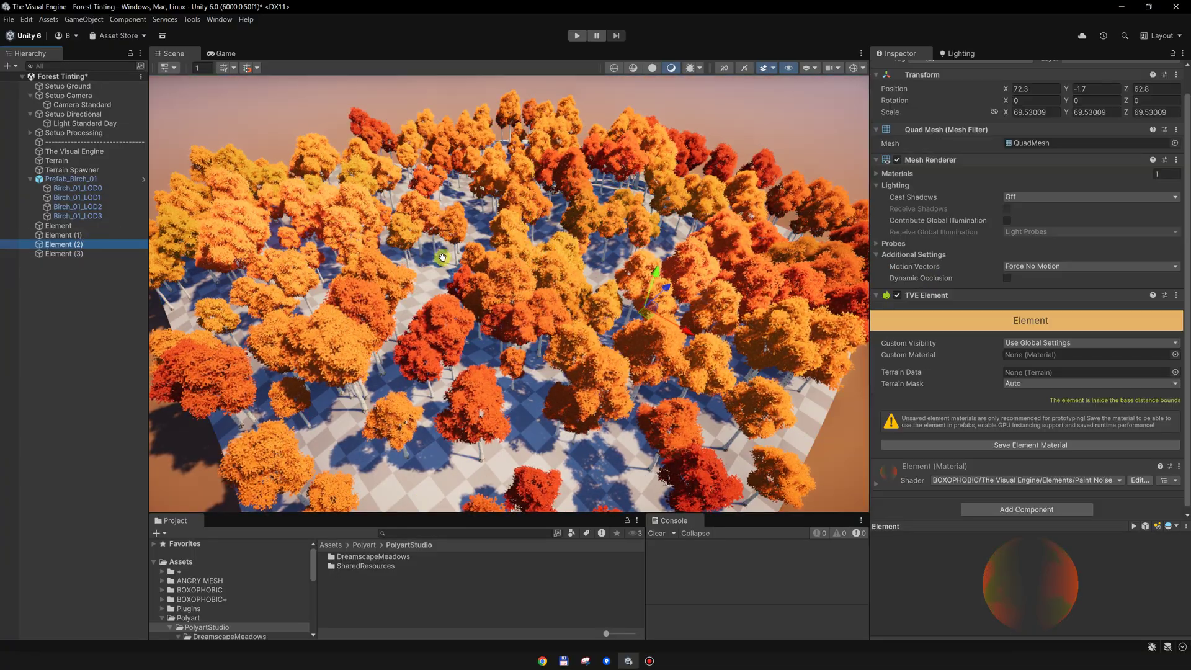
pyautogui.keyDown('alt'); pyautogui.moveTo(546, 335); pyautogui.dragTo(561, 224); pyautogui.keyUp('alt')
pyautogui.scroll(-7, 541, 274)
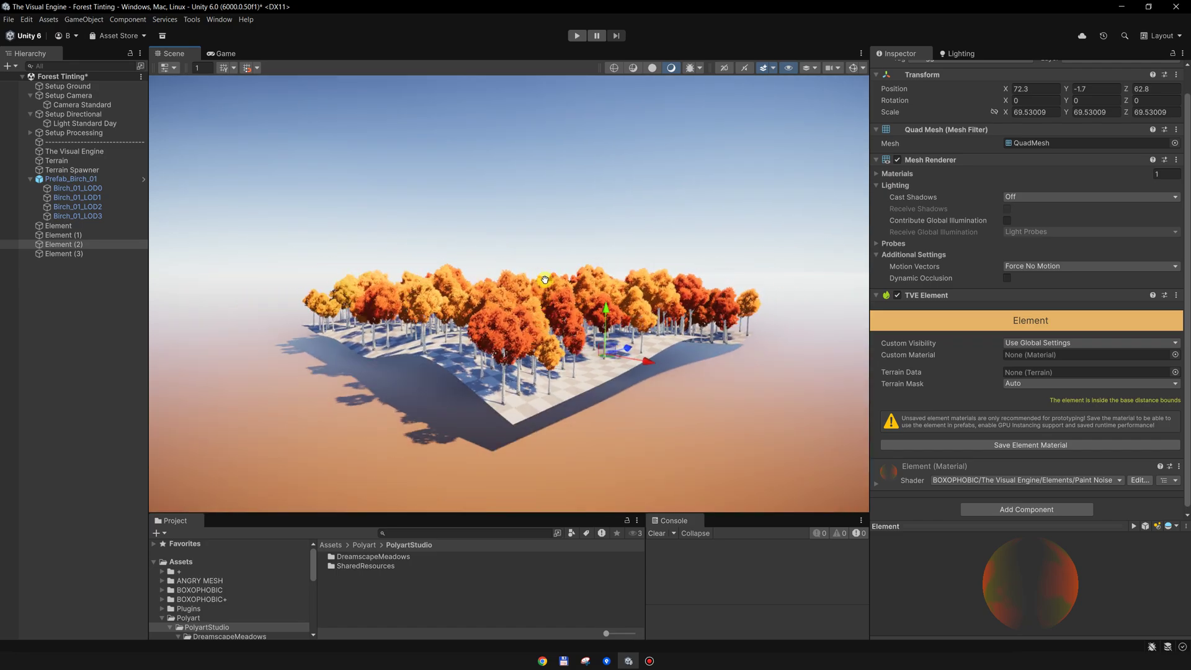
pyautogui.moveTo(541, 274); pyautogui.dragTo(543, 219, button='middle')
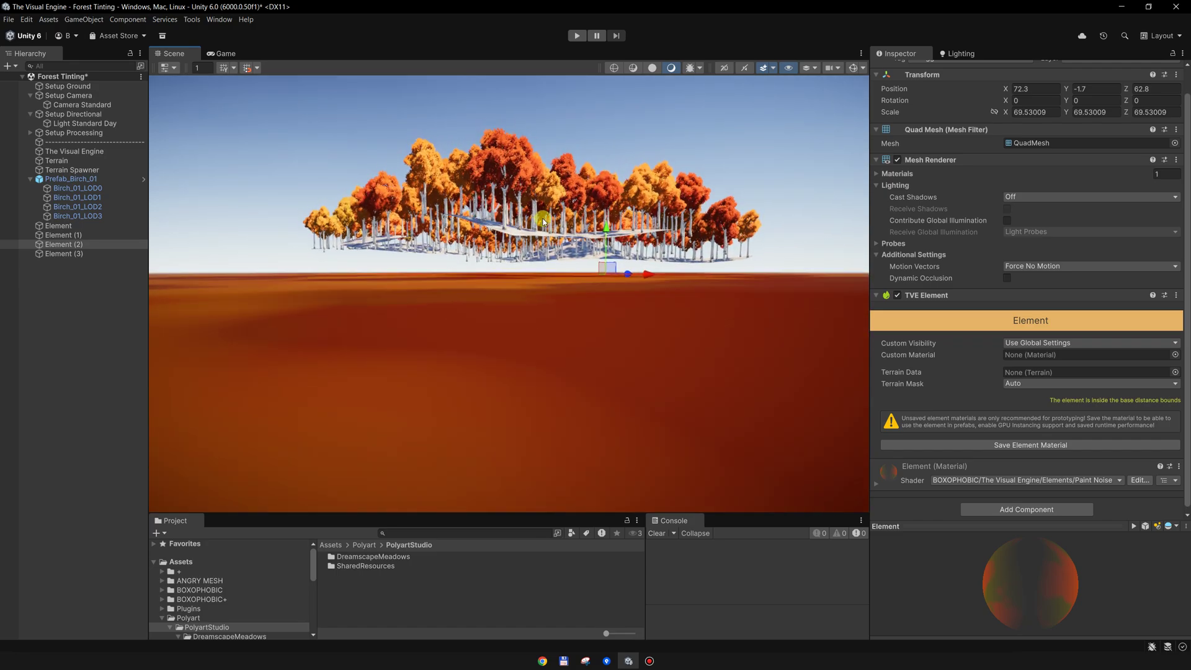
pyautogui.moveTo(477, 309); pyautogui.dragTo(477, 321, button='middle')
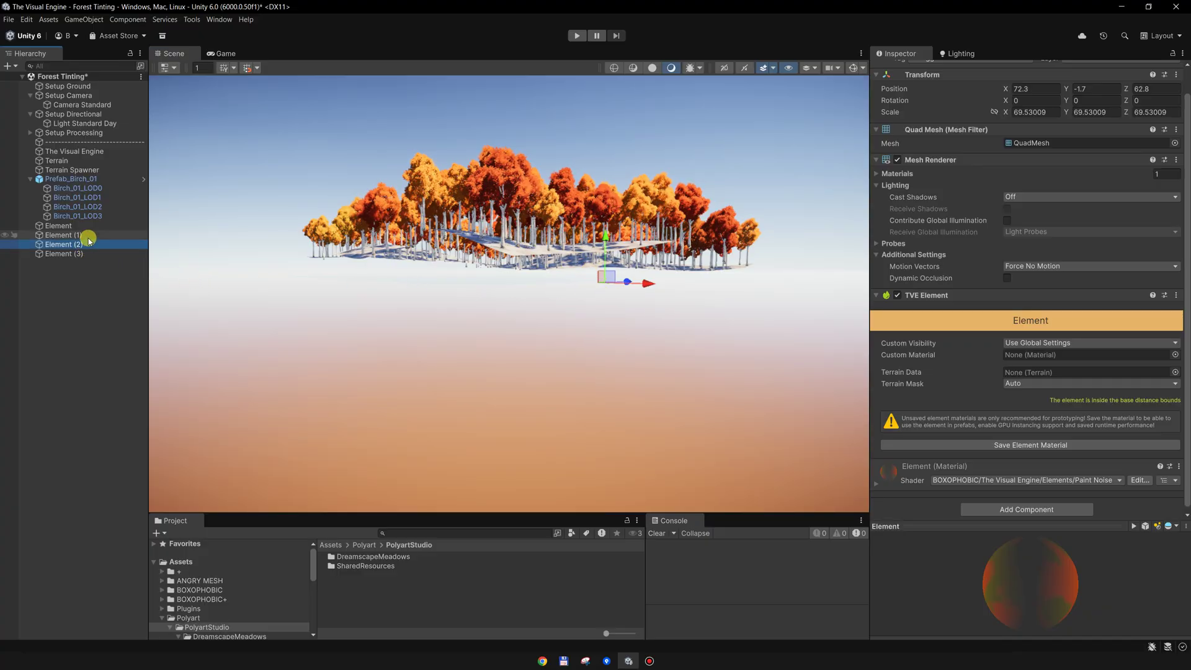
pyautogui.keyDown('shift'); pyautogui.click(75, 227); pyautogui.keyUp('shift')
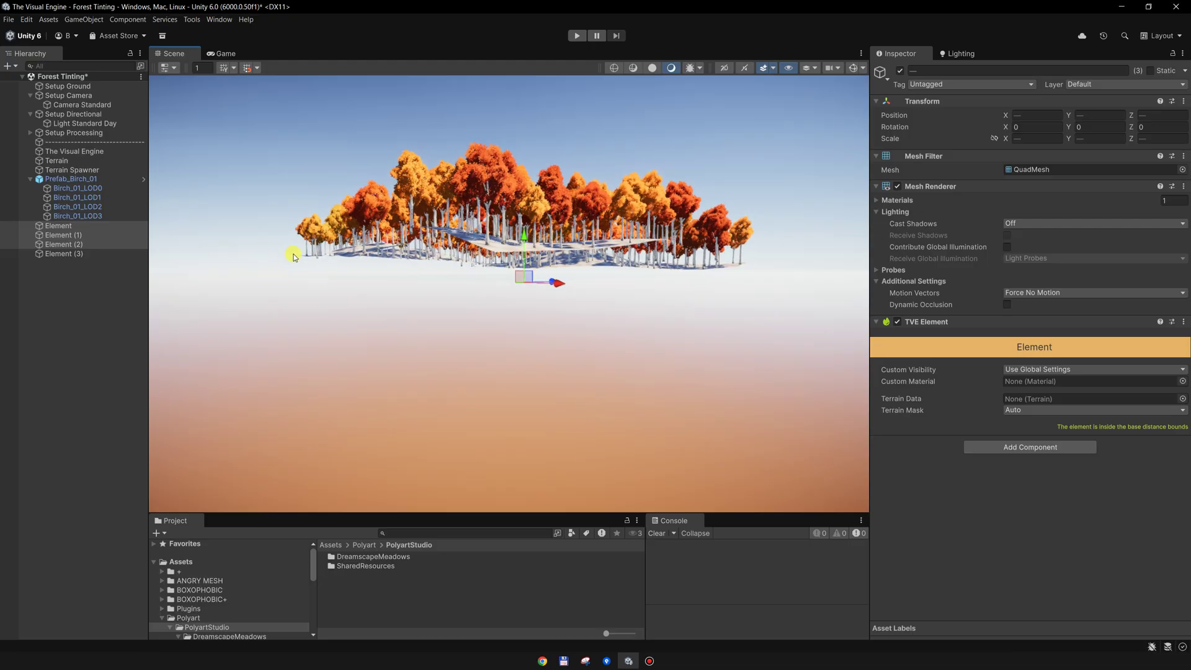
pyautogui.moveTo(293, 257); pyautogui.dragTo(312, 262, button='middle')
pyautogui.moveTo(543, 251); pyautogui.dragTo(542, 244)
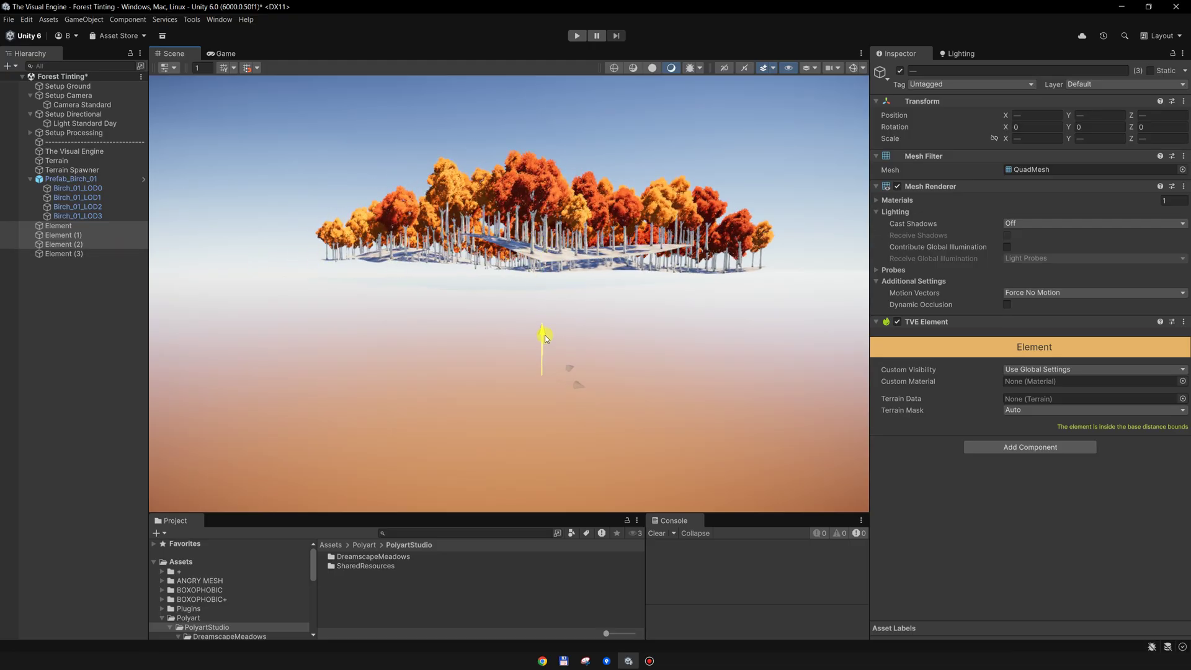
pyautogui.keyDown('alt'); pyautogui.moveTo(589, 313); pyautogui.dragTo(565, 321); pyautogui.keyUp('alt')
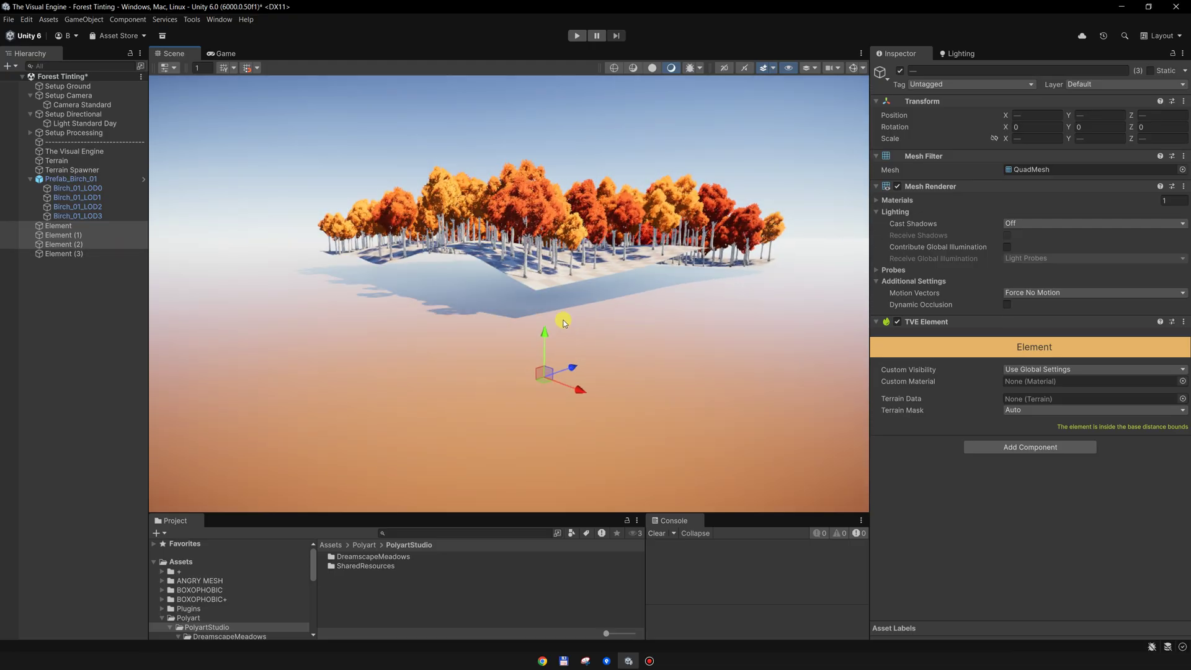
# - Lower Element (3) further beneath the forest to Y -7.3
pyautogui.click(77, 254)
pyautogui.scroll(2, 502, 274)
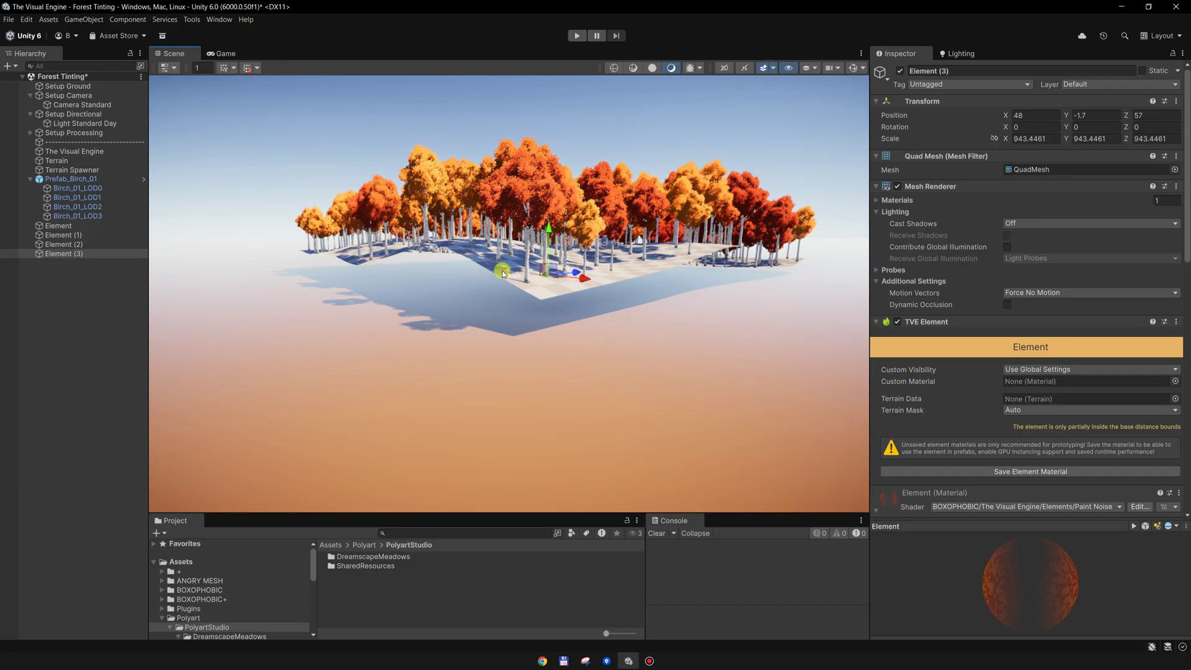
pyautogui.moveTo(552, 231); pyautogui.dragTo(564, 270)
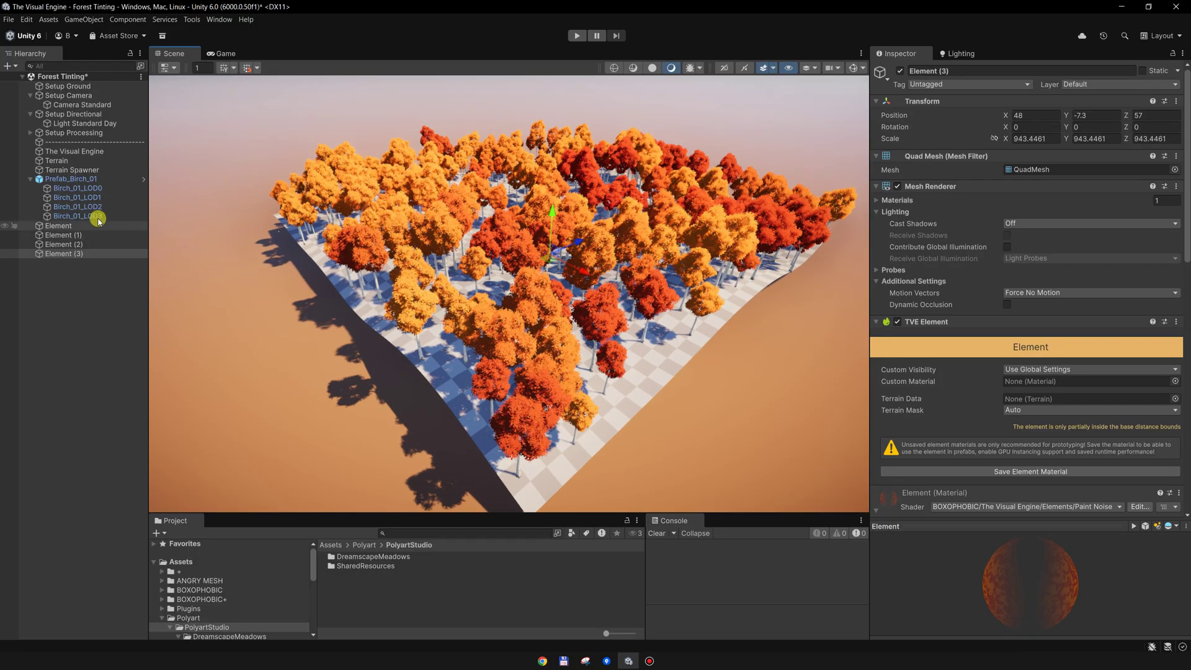
# - Set The Visual Engine's Season Control to 1.905 to preview the forest tint near summer
pyautogui.click(93, 152)
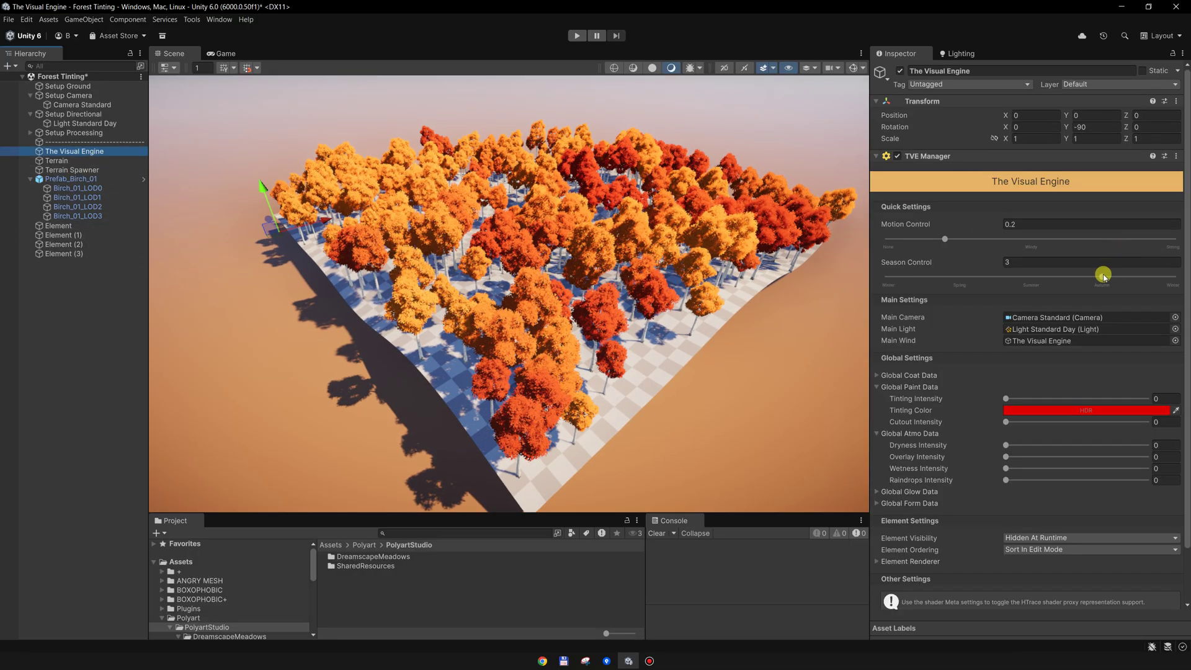
pyautogui.moveTo(1103, 277); pyautogui.dragTo(1028, 277)
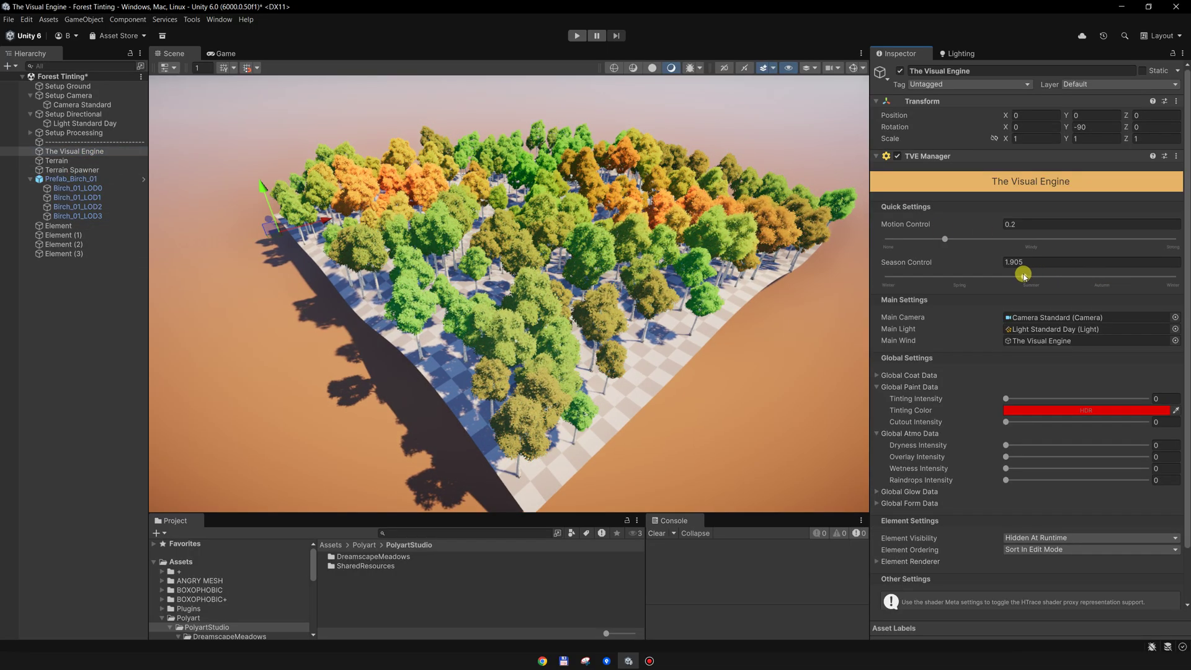
pyautogui.keyDown('alt'); pyautogui.moveTo(623, 234); pyautogui.dragTo(590, 252); pyautogui.keyUp('alt')
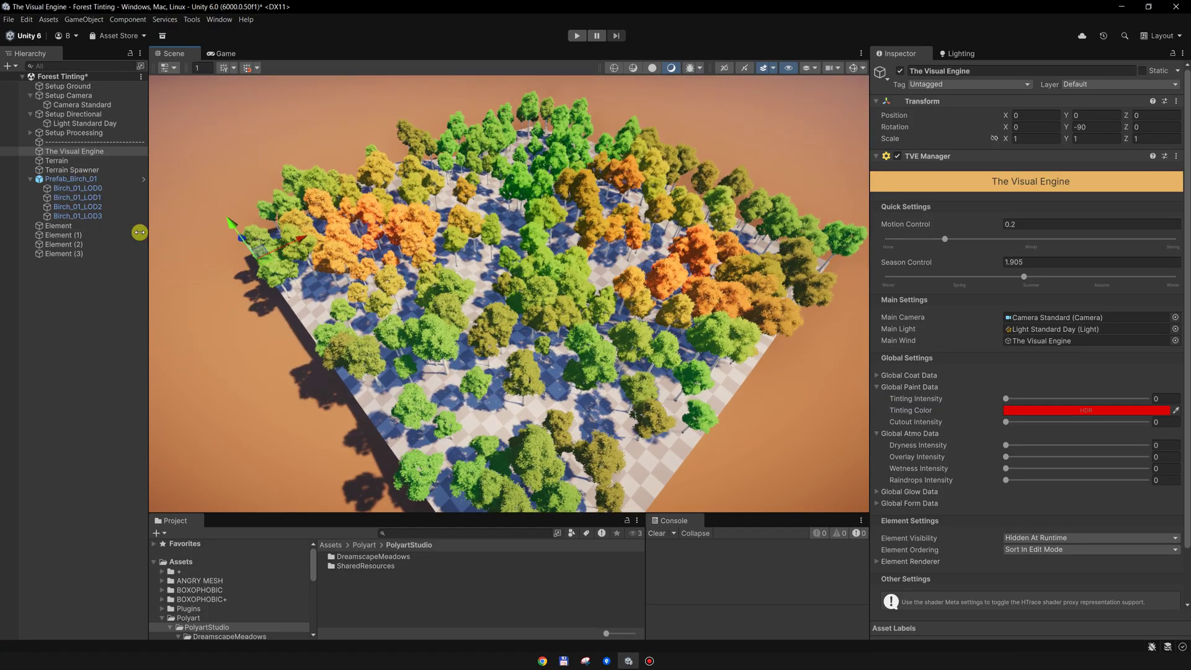
# - Select Element, Element (1) and Element (2) for reference, and return The Visual Engine's Season Control to autumn at 3.046
pyautogui.click(86, 244)
pyautogui.keyDown('ctrl'); pyautogui.click(83, 235); pyautogui.keyUp('ctrl')
pyautogui.keyDown('ctrl'); pyautogui.click(82, 226); pyautogui.keyUp('ctrl')
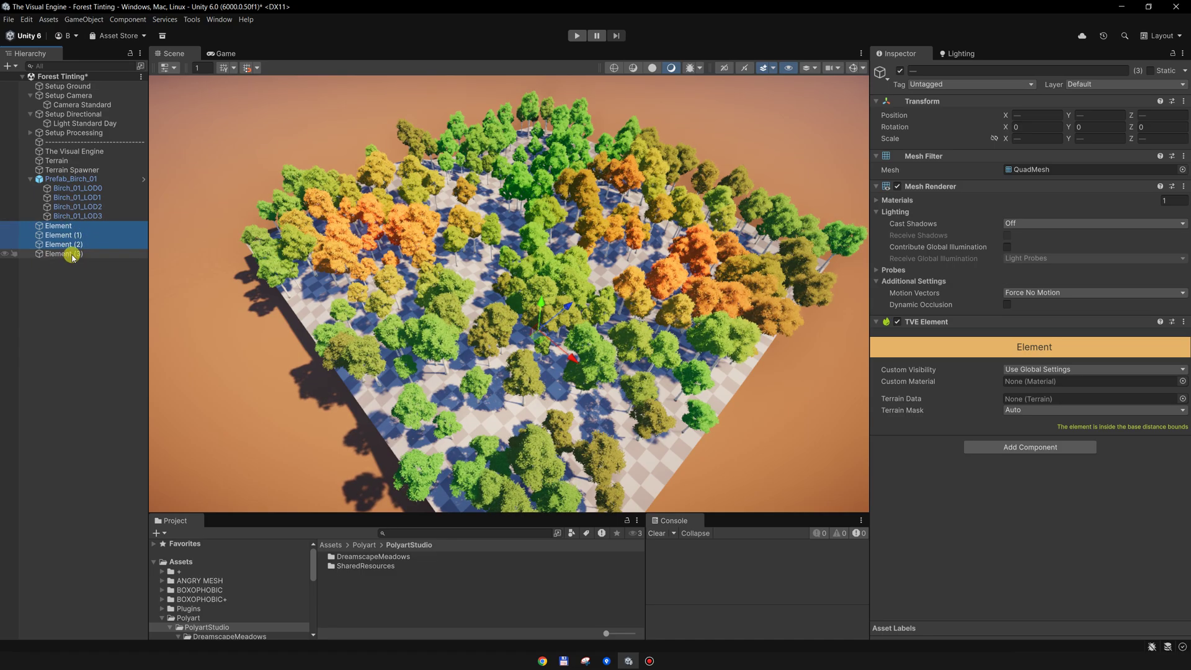
pyautogui.click(75, 152)
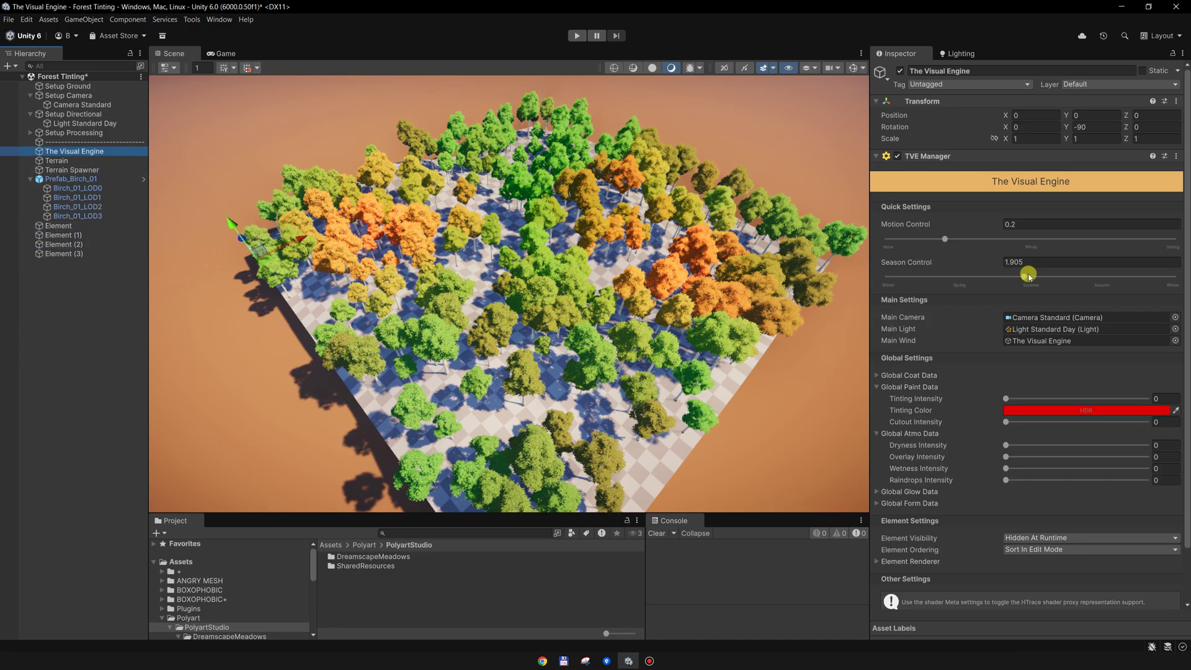
pyautogui.moveTo(1030, 278); pyautogui.dragTo(1092, 280)
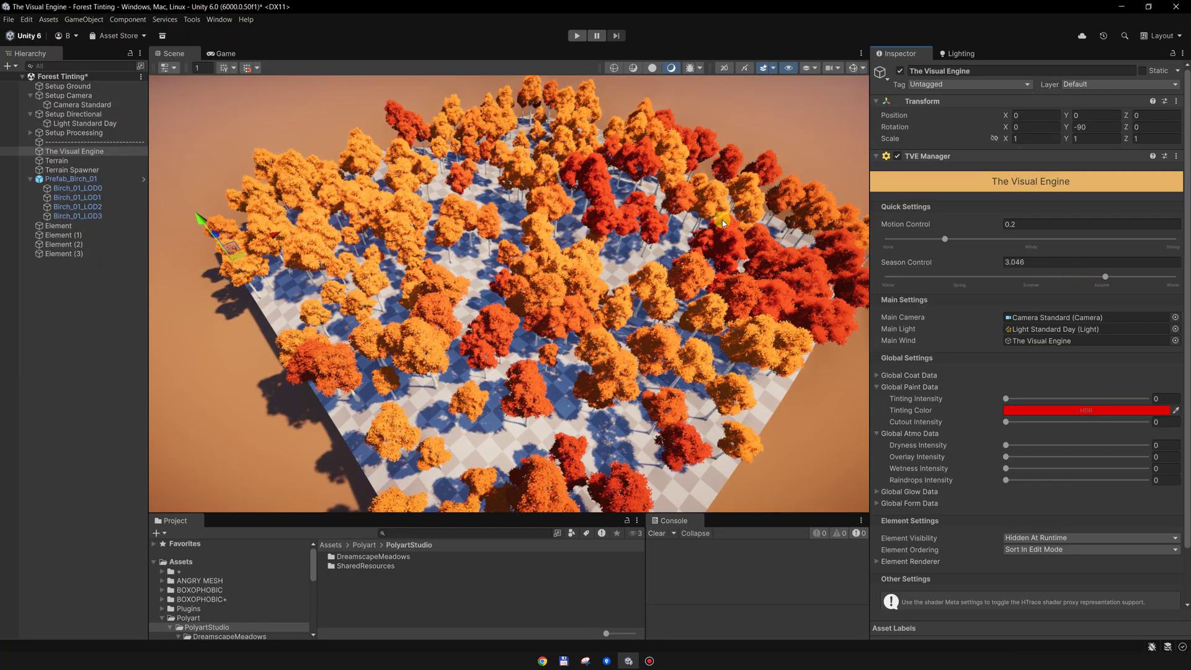
# - Set Element (3)'s Noise Tilling to 177.5 in its Paint Noise material
pyautogui.click(62, 254)
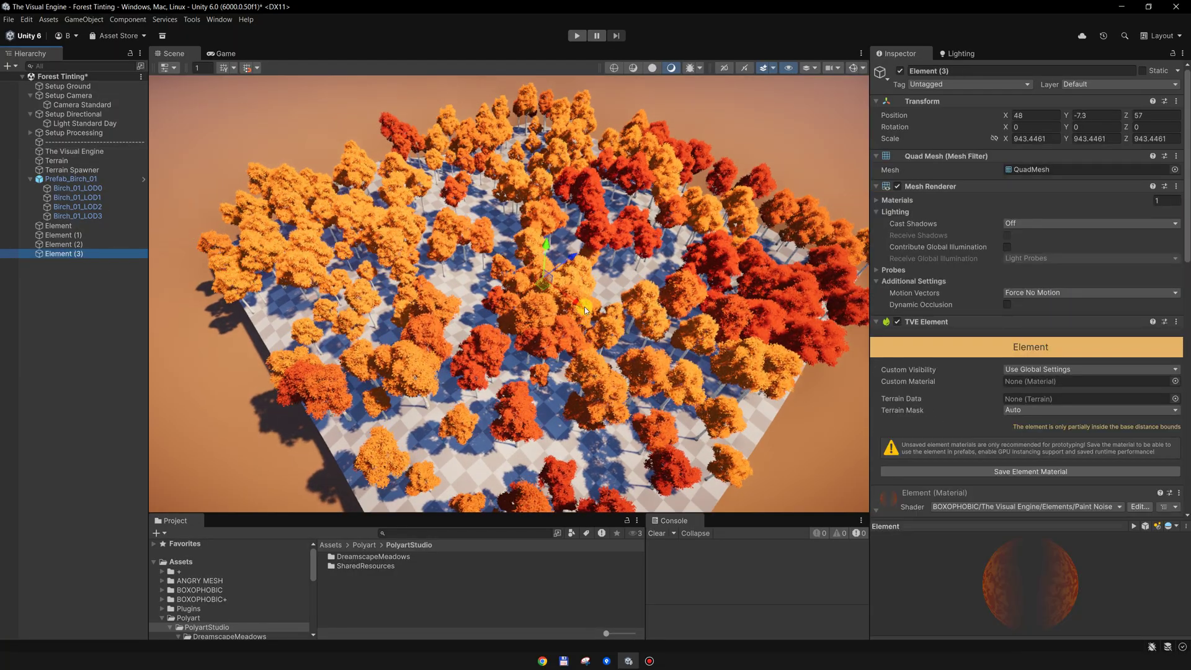
pyautogui.moveTo(584, 306); pyautogui.dragTo(550, 310)
pyautogui.scroll(-12, 1079, 391)
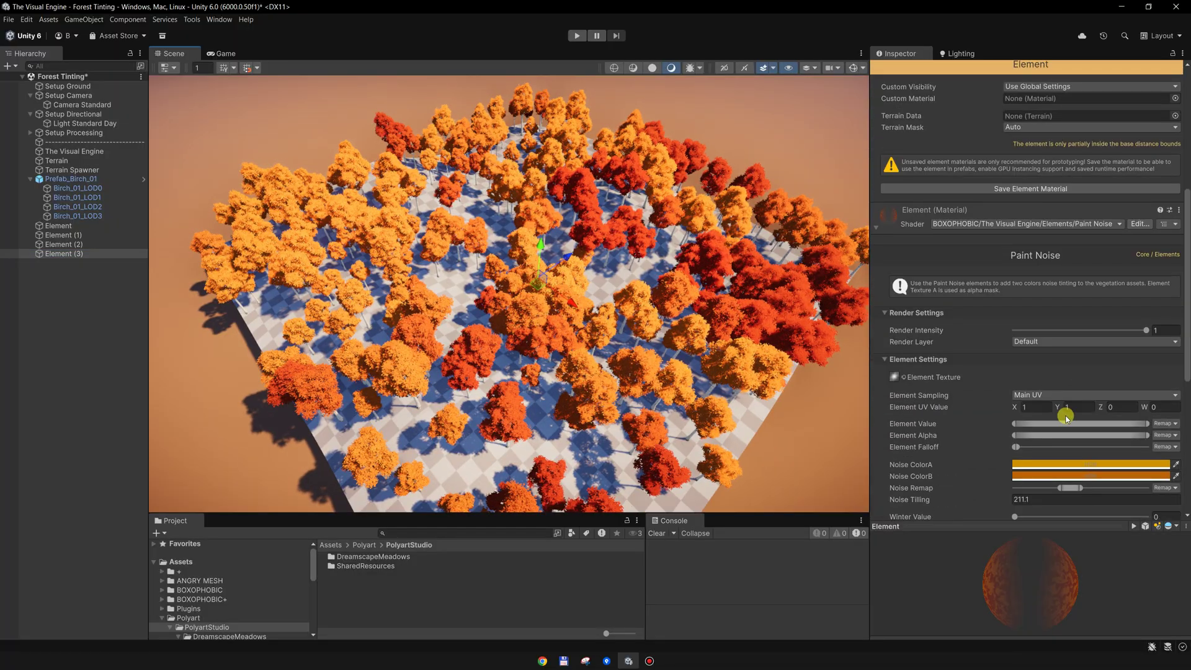
pyautogui.moveTo(1010, 408); pyautogui.dragTo(957, 408)
pyautogui.moveTo(645, 323); pyautogui.dragTo(640, 324, button='middle')
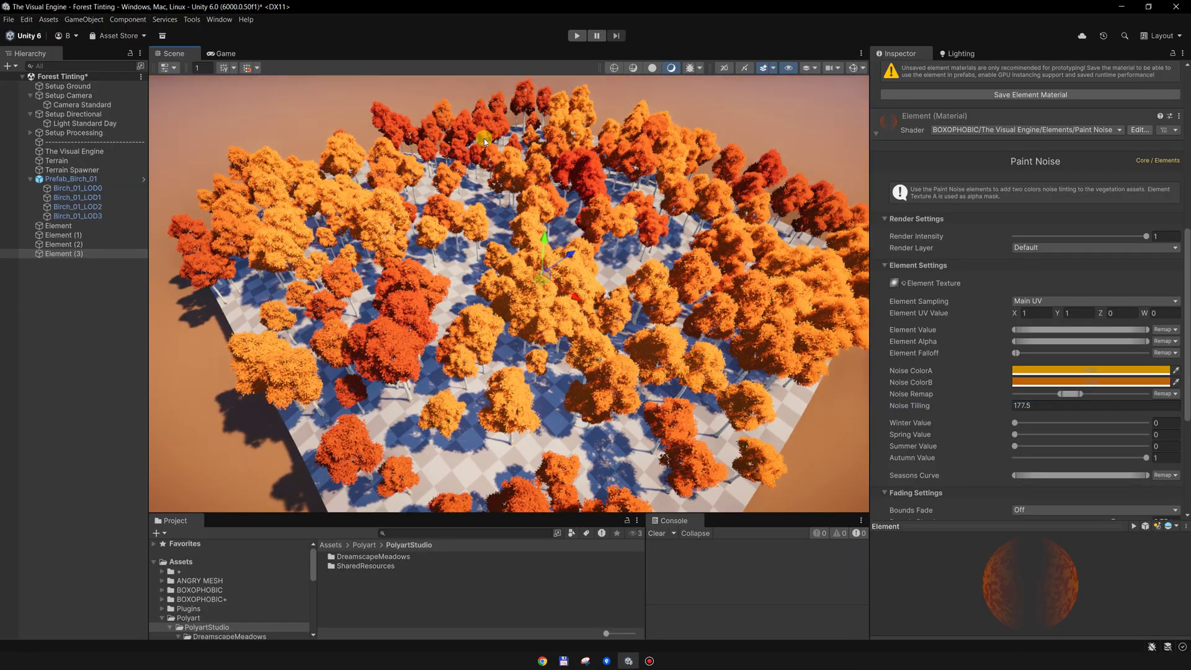
# - Set The Visual Engine's Season Control to 3.066 and examine the autumn tinting across the forest
pyautogui.click(99, 152)
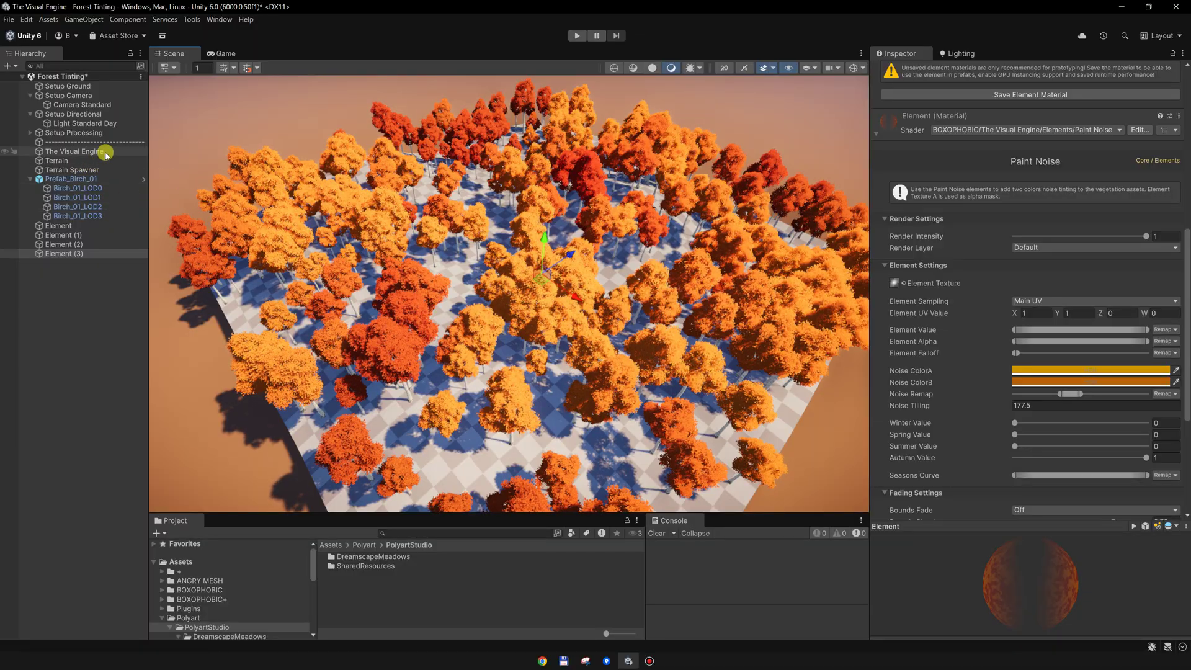
pyautogui.moveTo(1106, 222)
pyautogui.mouseDown()
pyautogui.moveTo(1175, 222)
pyautogui.moveTo(1040, 220)
pyautogui.moveTo(1109, 225)
pyautogui.mouseUp()
pyautogui.moveTo(611, 280); pyautogui.dragTo(605, 288, button='middle')
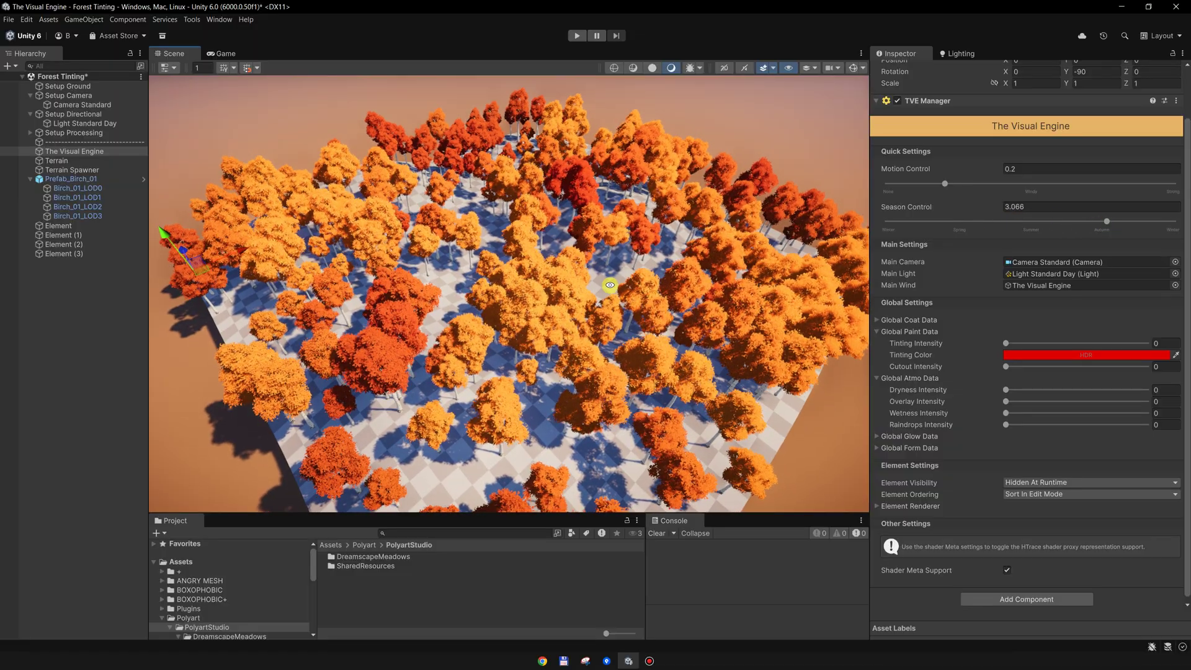
pyautogui.keyDown('alt'); pyautogui.moveTo(605, 288); pyautogui.dragTo(611, 276); pyautogui.keyUp('alt')
pyautogui.scroll(2, 610, 276)
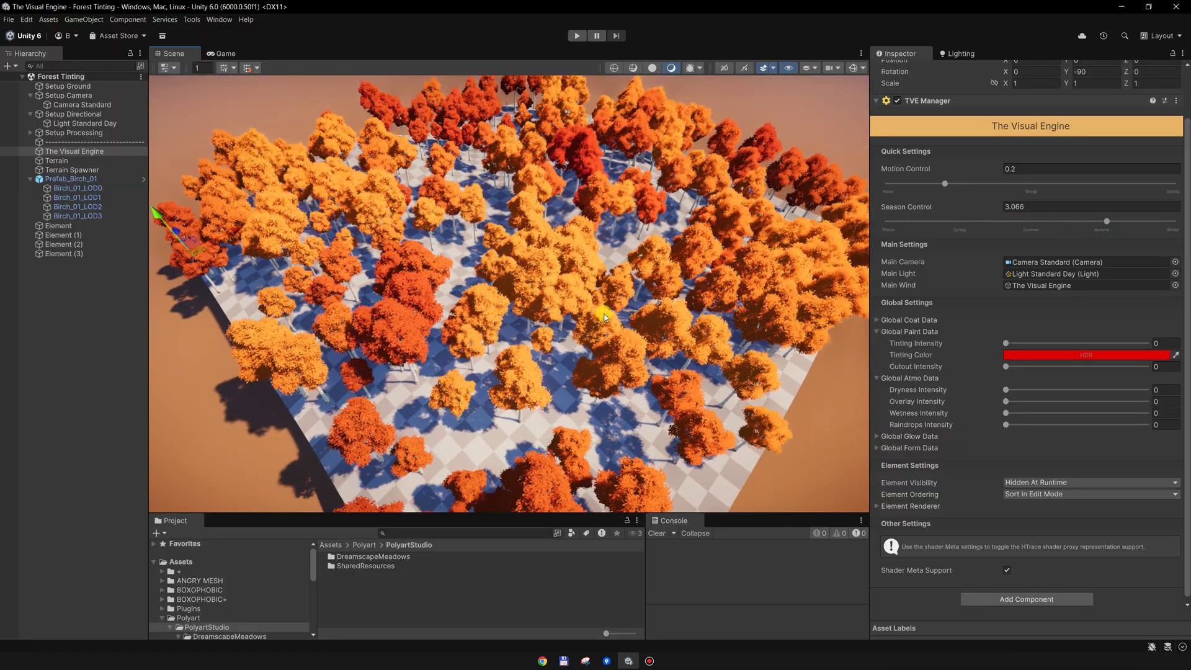